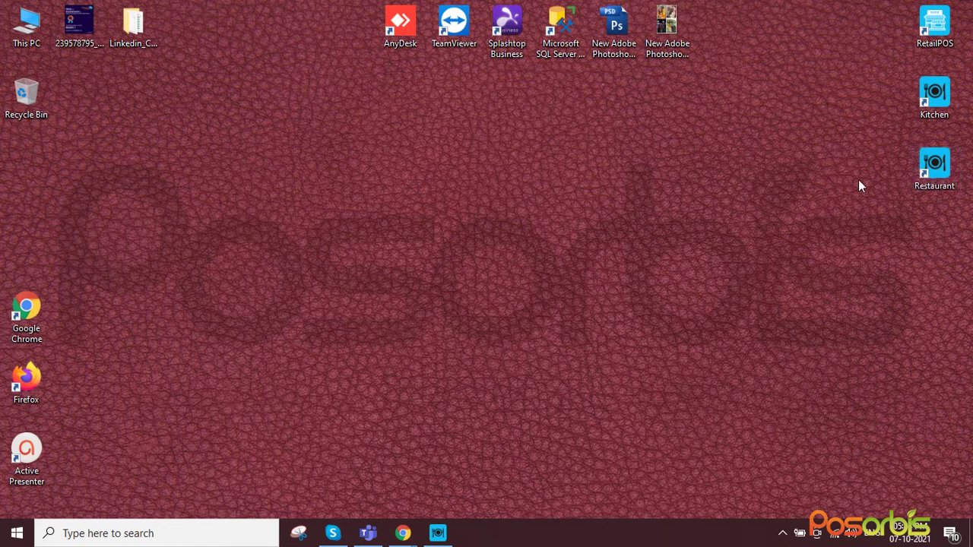
Bring the Chrome 'Manage Saleable Item' window to the front from the taskbar preview
{"action": "mouse_move", "coordinate": [405, 532]}
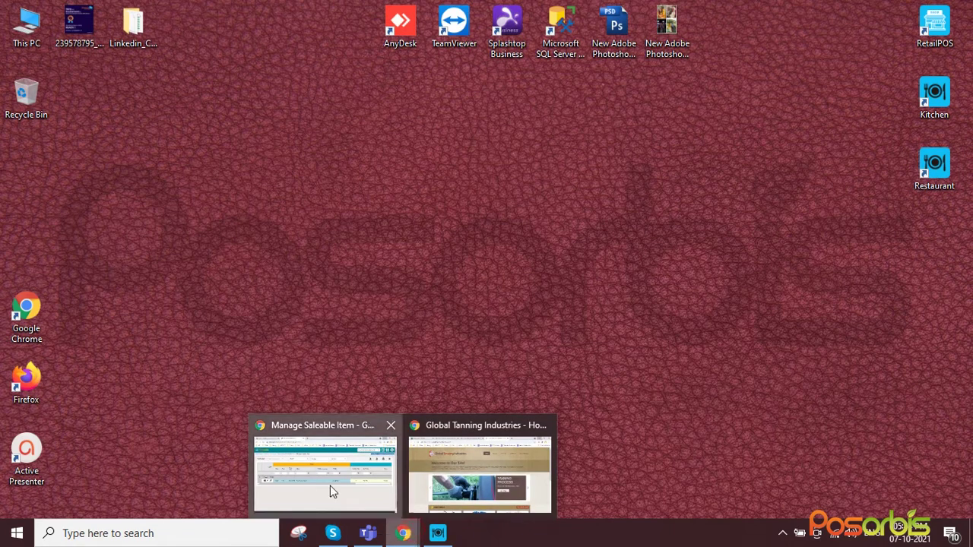
{"action": "left_click", "coordinate": [330, 485]}
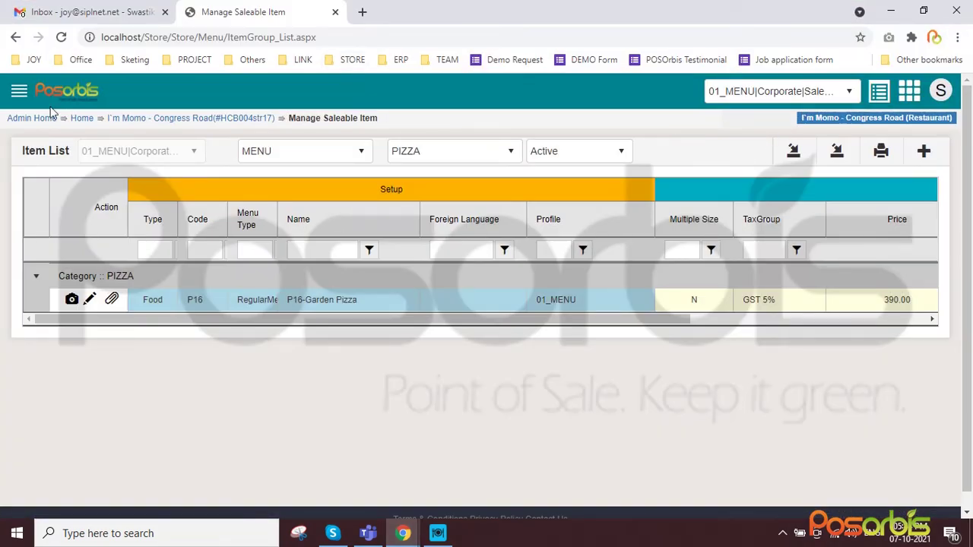
Open the store Dashboard from the Store section of the side menu
{"action": "left_click", "coordinate": [20, 92]}
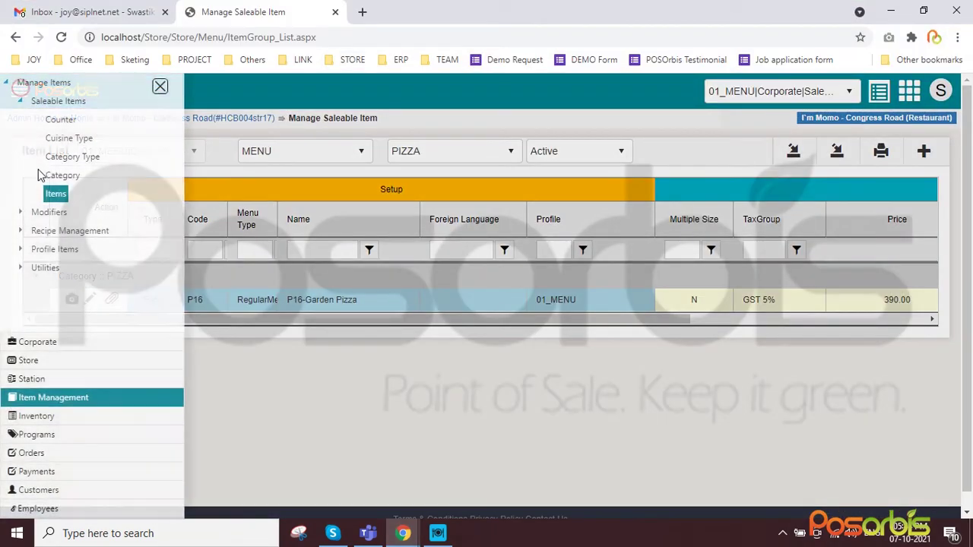
{"action": "left_click", "coordinate": [32, 360]}
{"action": "left_click", "coordinate": [55, 101]}
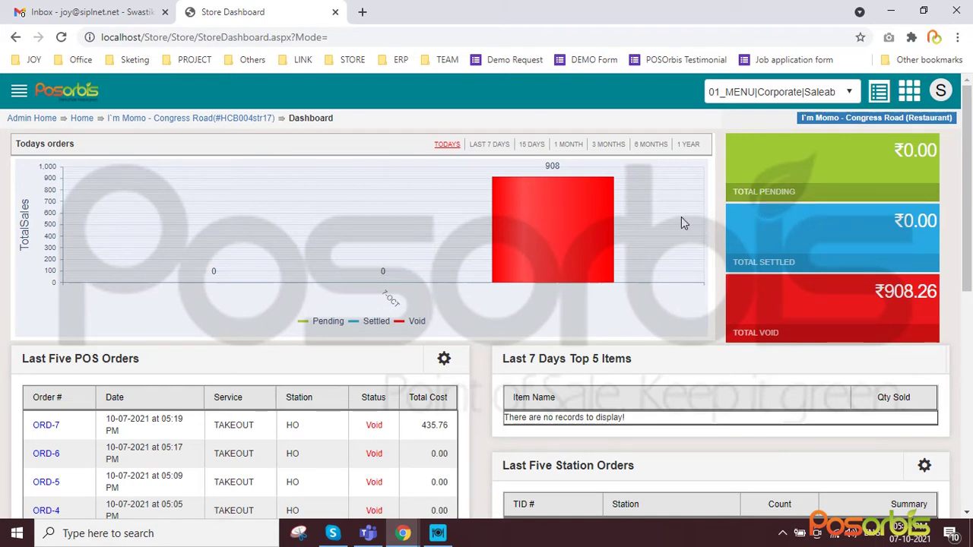
Switch to the Corporate section and open the Master Dashboard comparing all stores
{"action": "mouse_move", "coordinate": [572, 226]}
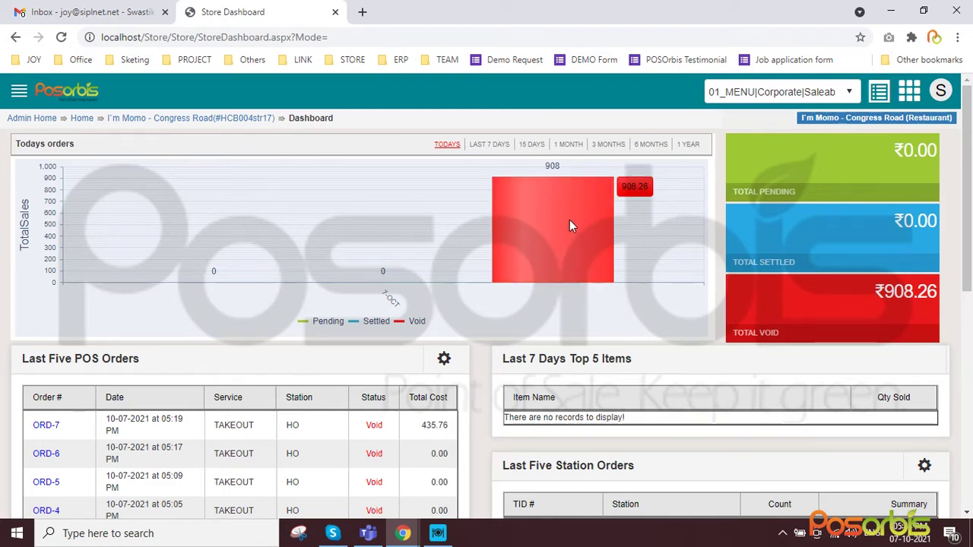
{"action": "left_click", "coordinate": [19, 91]}
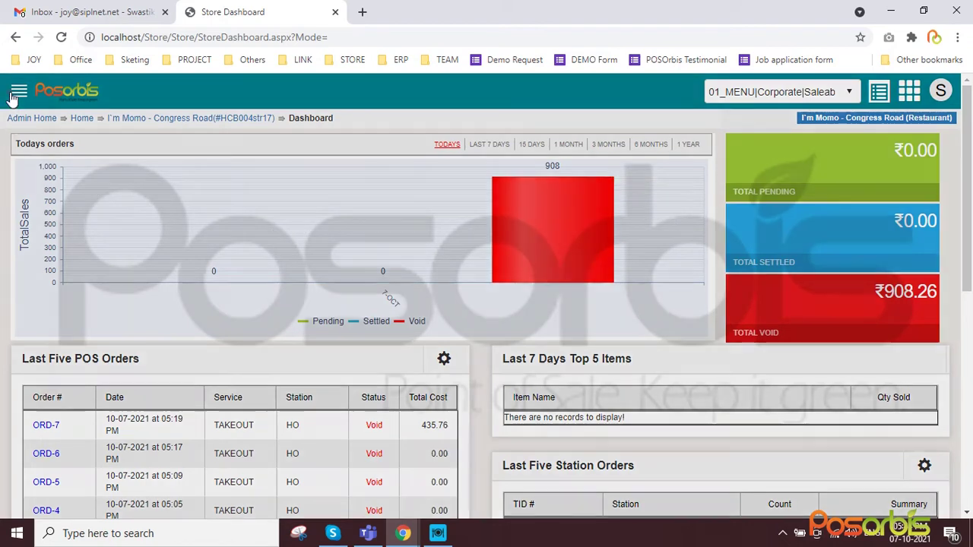
{"action": "left_click", "coordinate": [23, 342]}
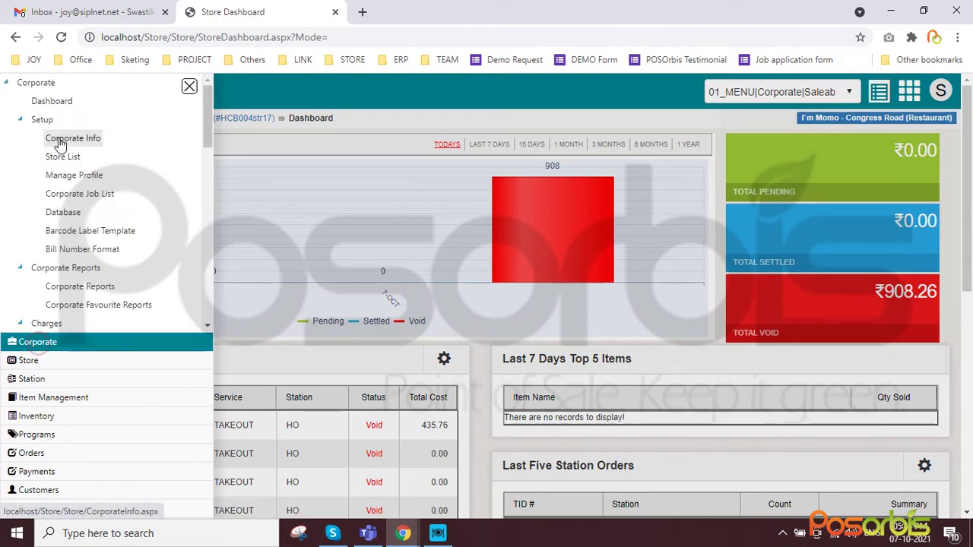
{"action": "left_click", "coordinate": [53, 107]}
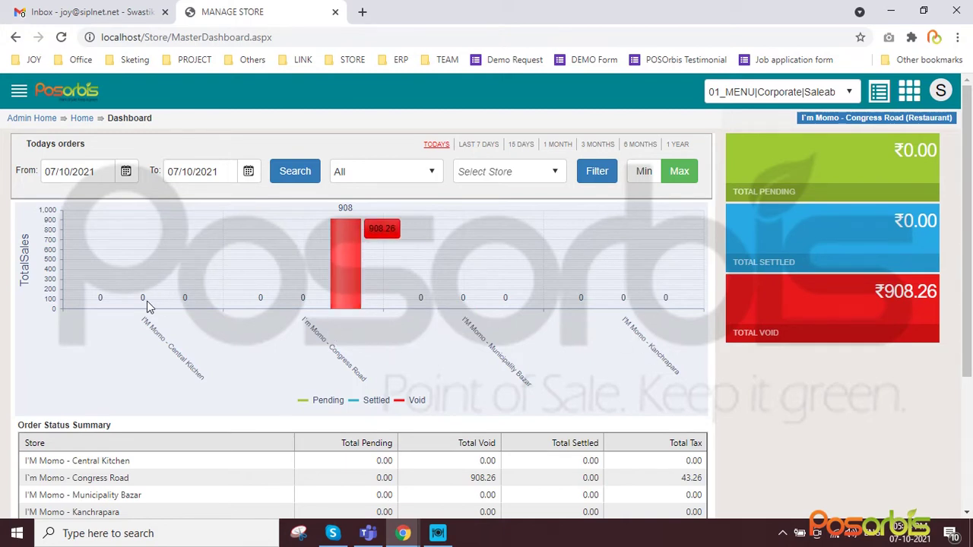
Check the store list, then open the Congress Road store Dashboard via Store > Dashboard
{"action": "left_click", "coordinate": [909, 85]}
{"action": "left_click", "coordinate": [823, 130]}
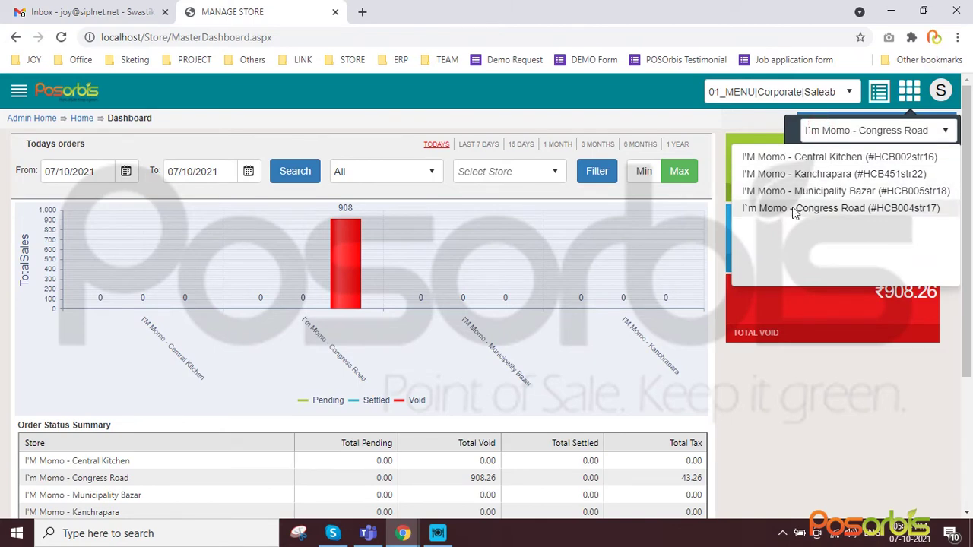
{"action": "left_click", "coordinate": [16, 93]}
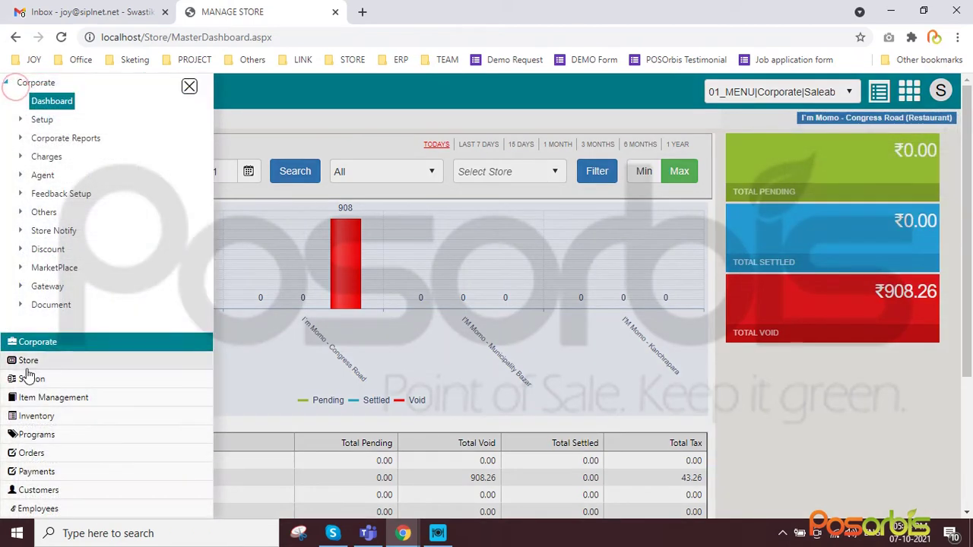
{"action": "left_click", "coordinate": [31, 378]}
{"action": "left_click", "coordinate": [27, 365]}
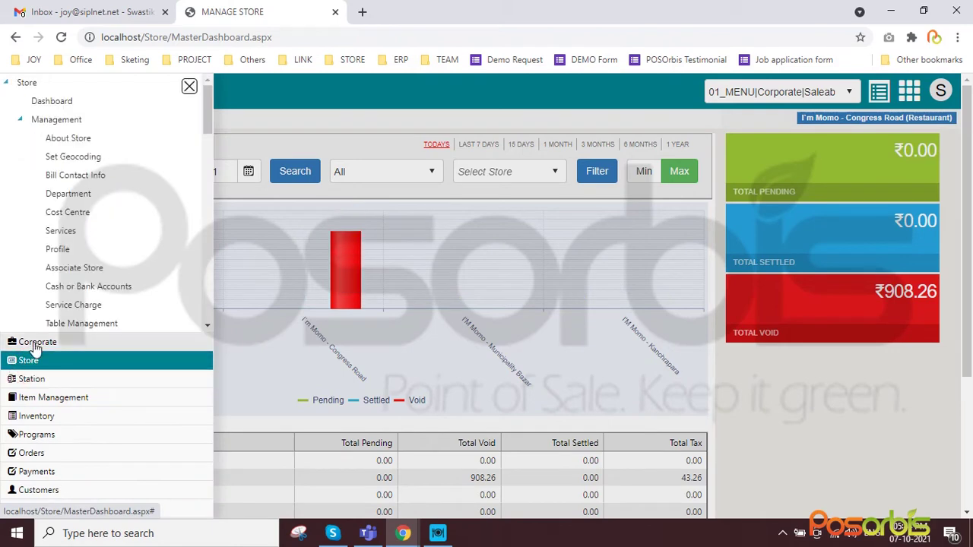
{"action": "left_click", "coordinate": [53, 102]}
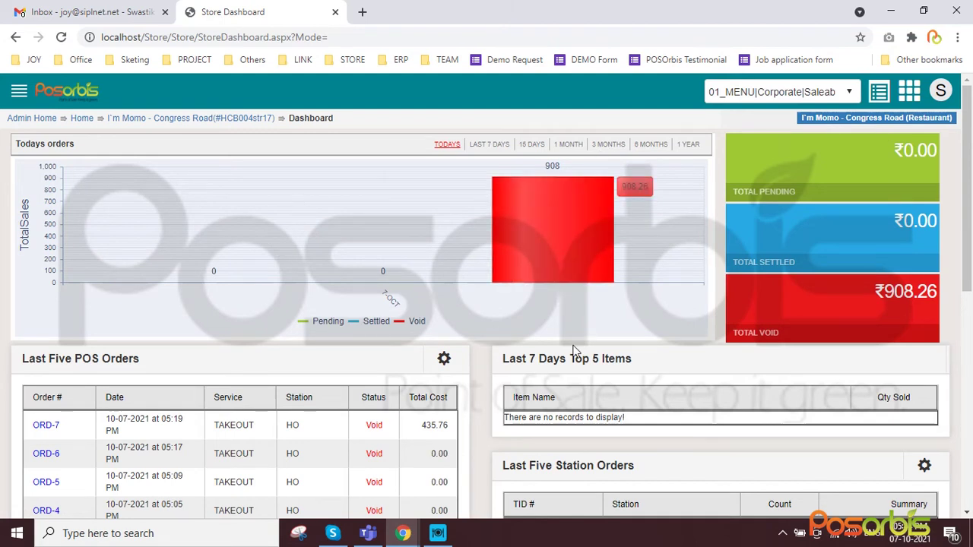
Glance at the hidden tray icons, then open Item Management's Saleable Items list
{"action": "left_click", "coordinate": [782, 533]}
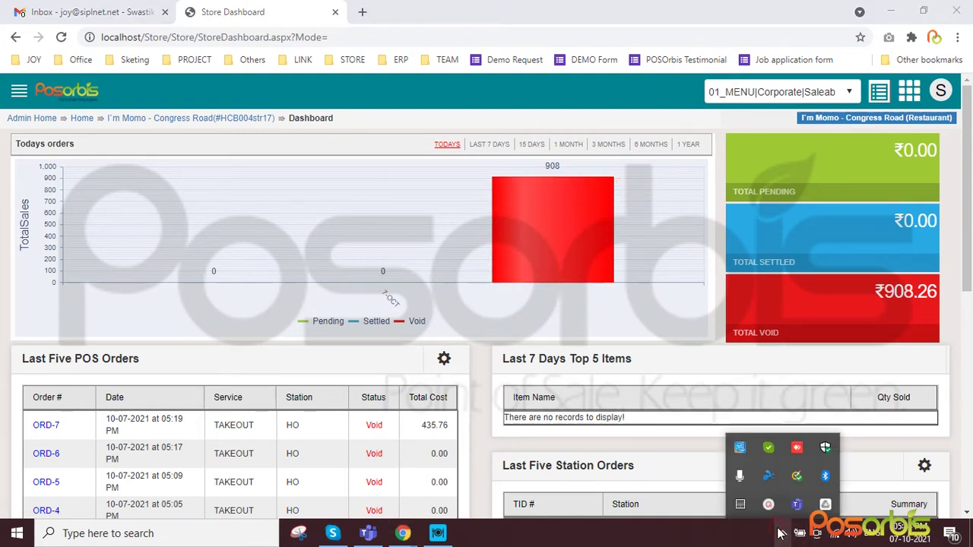
{"action": "left_click", "coordinate": [781, 533]}
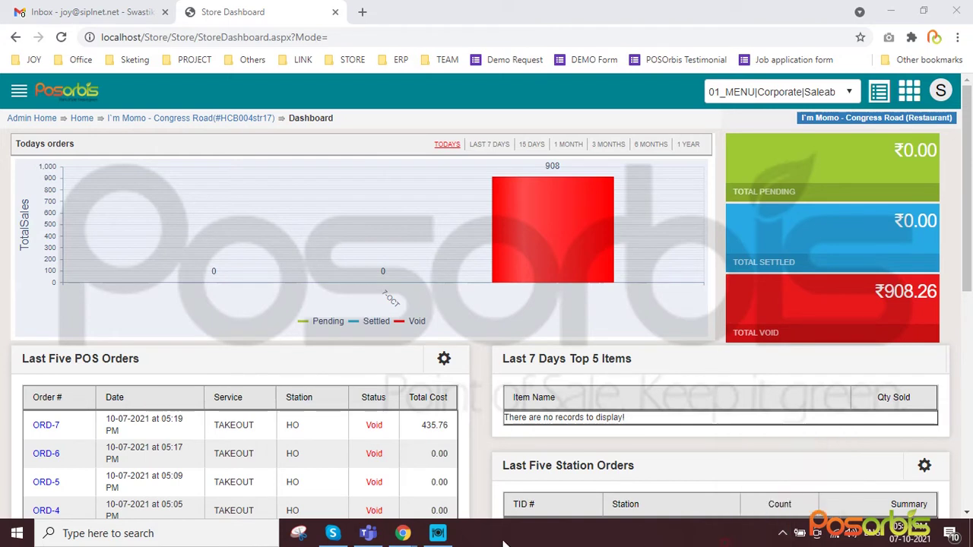
{"action": "mouse_move", "coordinate": [439, 535]}
{"action": "left_click", "coordinate": [19, 91]}
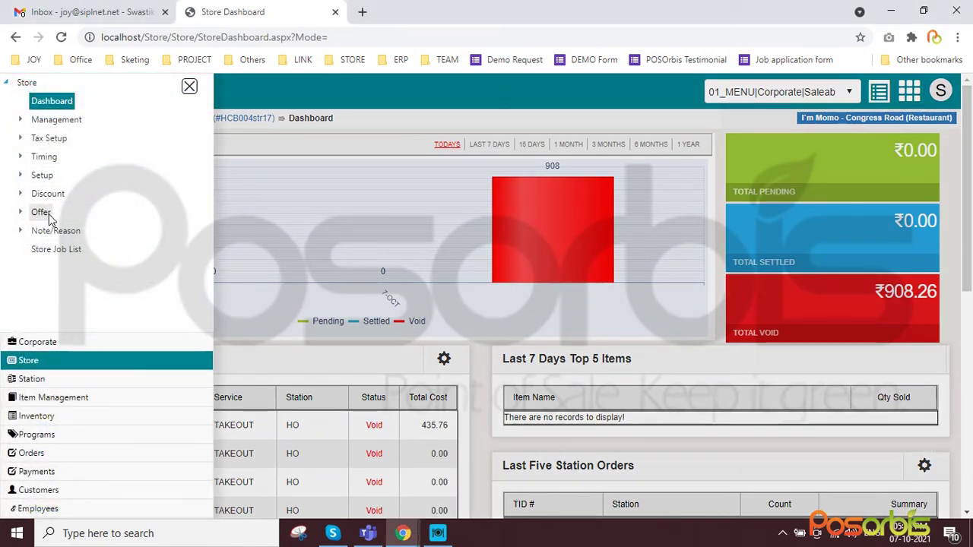
{"action": "left_click", "coordinate": [52, 400]}
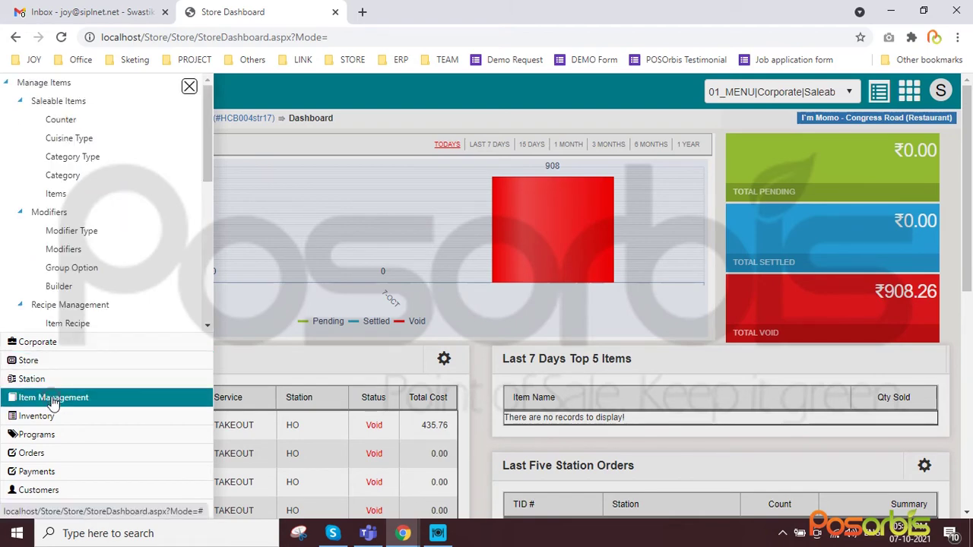
{"action": "left_click", "coordinate": [56, 194]}
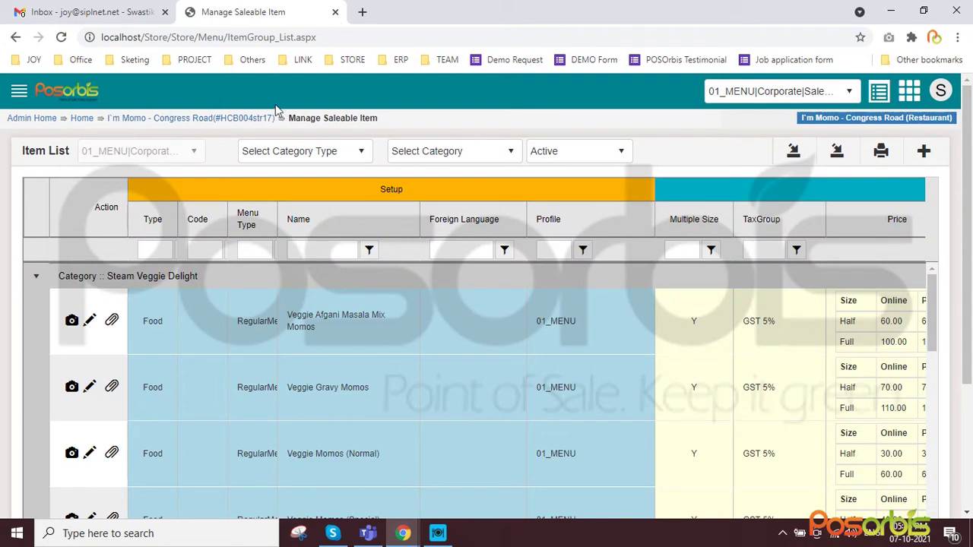
Preview the Add New Item form, return to Items, and edit Veggie Afgani Masala Mix Momos
{"action": "left_click", "coordinate": [923, 152]}
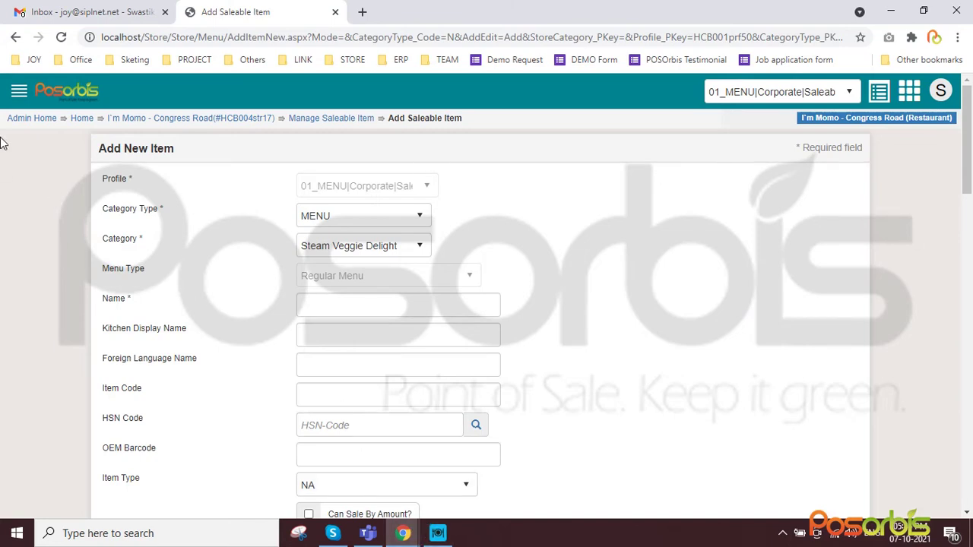
{"action": "left_click", "coordinate": [19, 90]}
{"action": "left_click", "coordinate": [58, 196]}
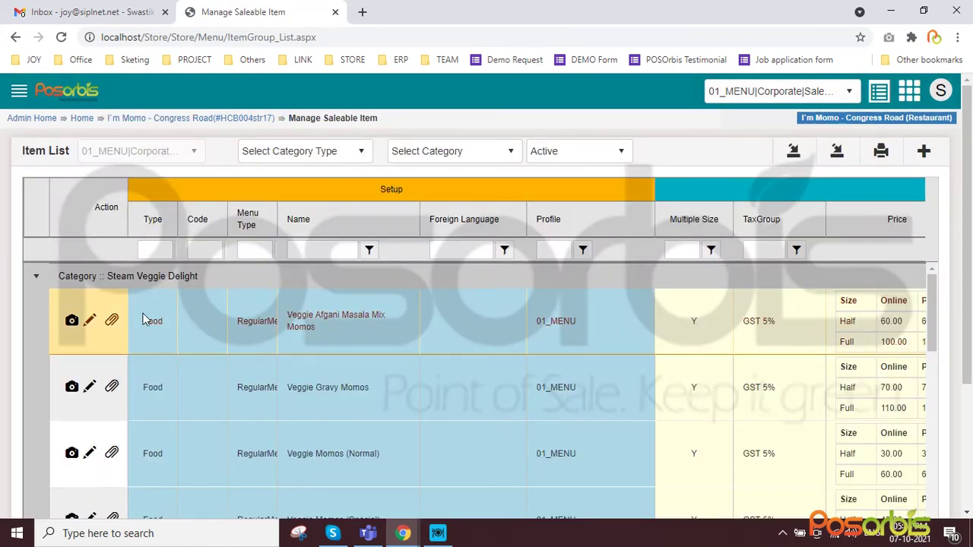
{"action": "left_click_drag", "start_coordinate": [319, 328], "coordinate": [283, 320]}
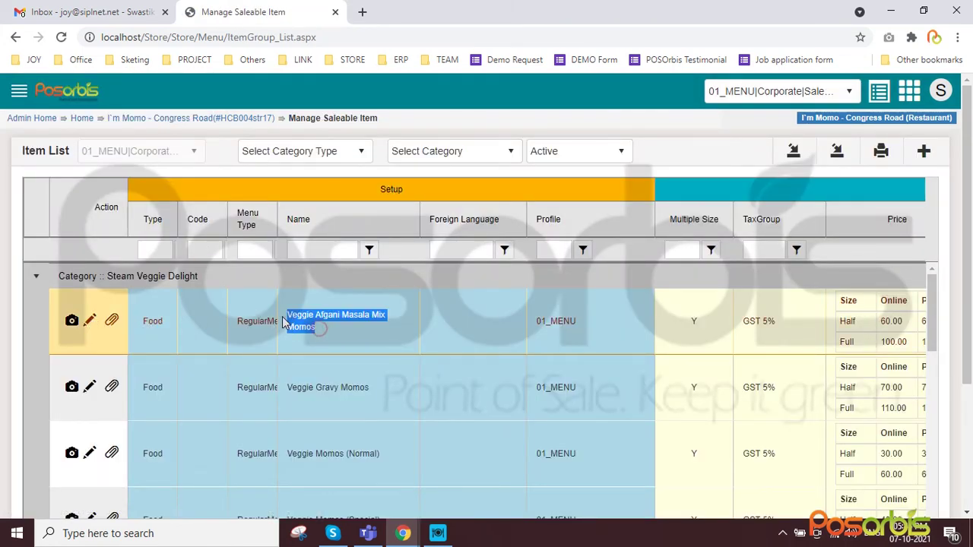
{"action": "left_click", "coordinate": [91, 323]}
Save the Veggie Afgani Masala Mix Momos item with Hide turned on, then scroll through its form
{"action": "scroll", "coordinate": [552, 423], "scroll_direction": "down", "scroll_amount": 15}
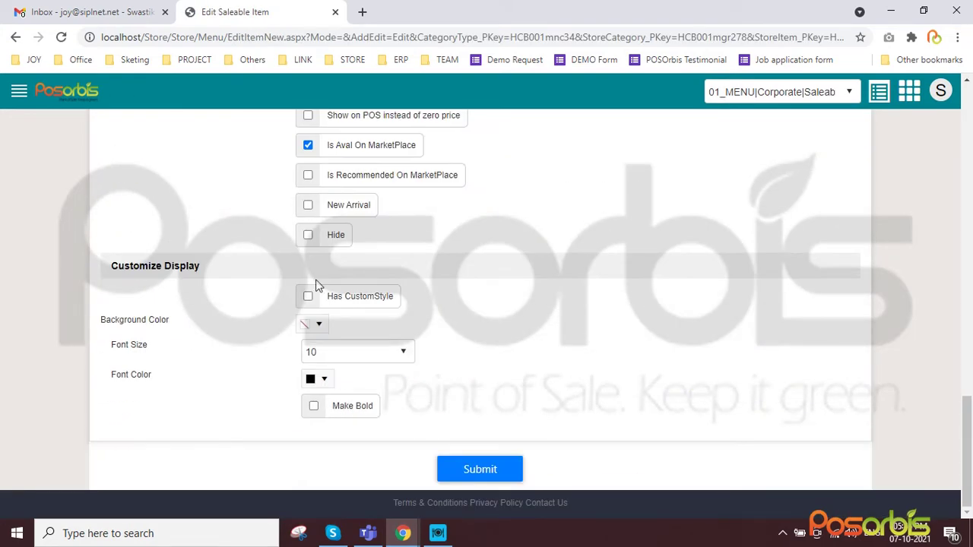
{"action": "left_click", "coordinate": [495, 464]}
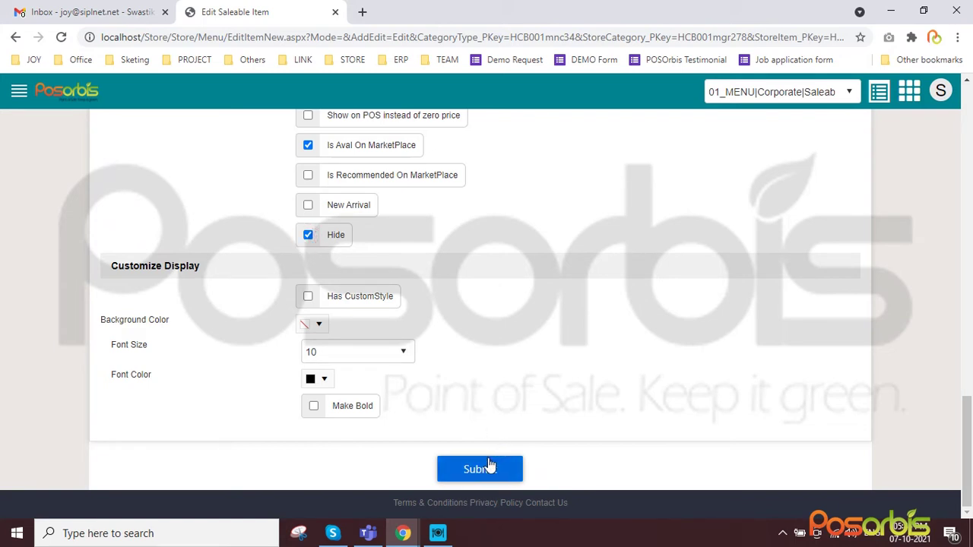
{"action": "scroll", "coordinate": [263, 300], "scroll_direction": "up", "scroll_amount": 5}
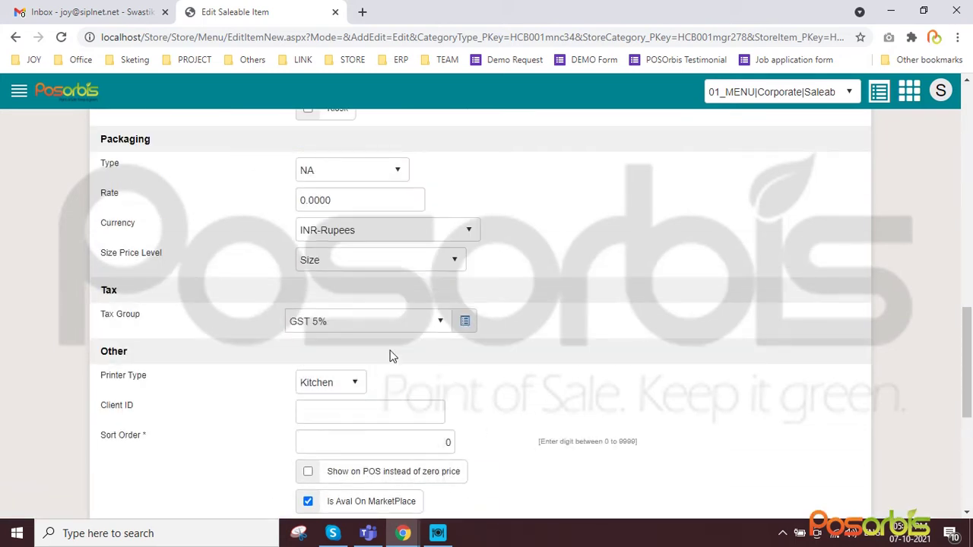
{"action": "scroll", "coordinate": [390, 353], "scroll_direction": "up", "scroll_amount": 5}
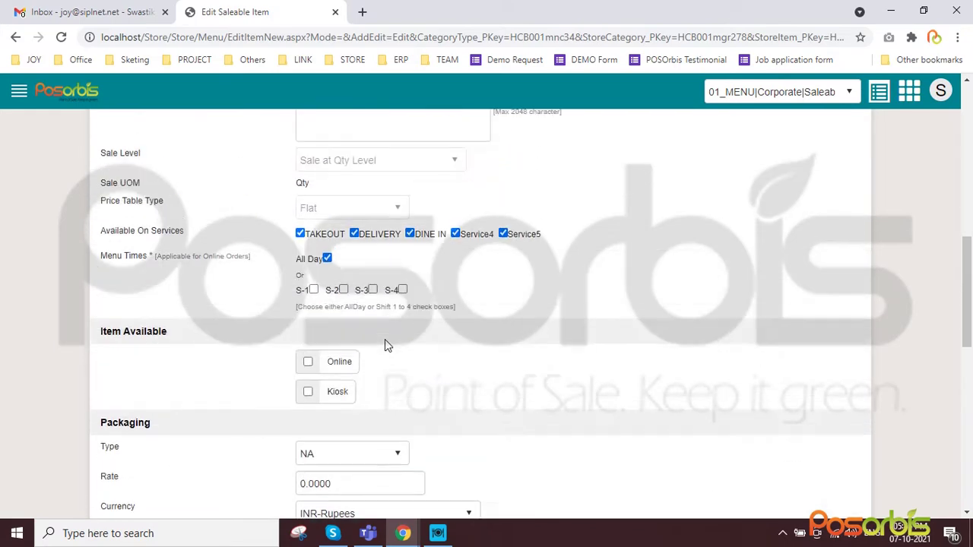
{"action": "scroll", "coordinate": [379, 331], "scroll_direction": "up", "scroll_amount": 1}
{"action": "scroll", "coordinate": [459, 371], "scroll_direction": "down", "scroll_amount": 6}
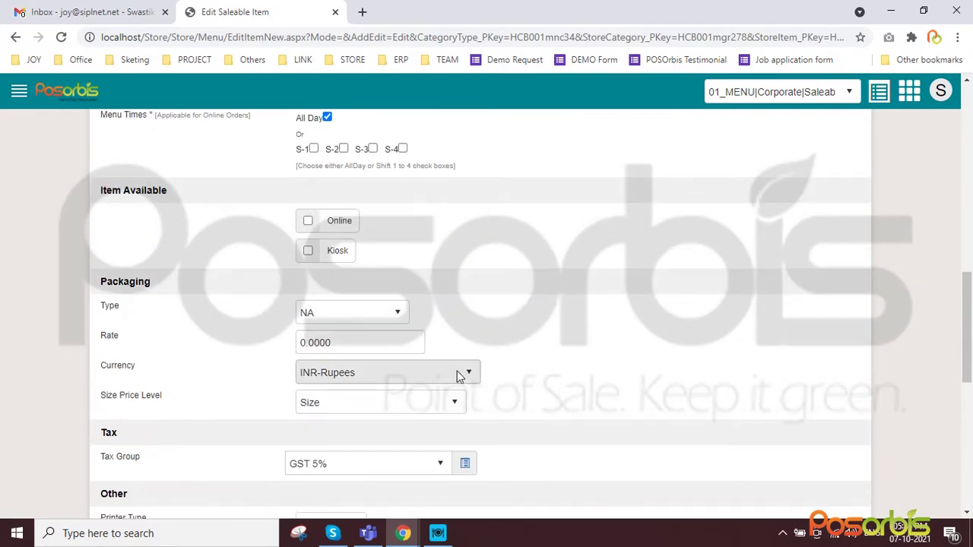
{"action": "scroll", "coordinate": [447, 373], "scroll_direction": "up", "scroll_amount": 11}
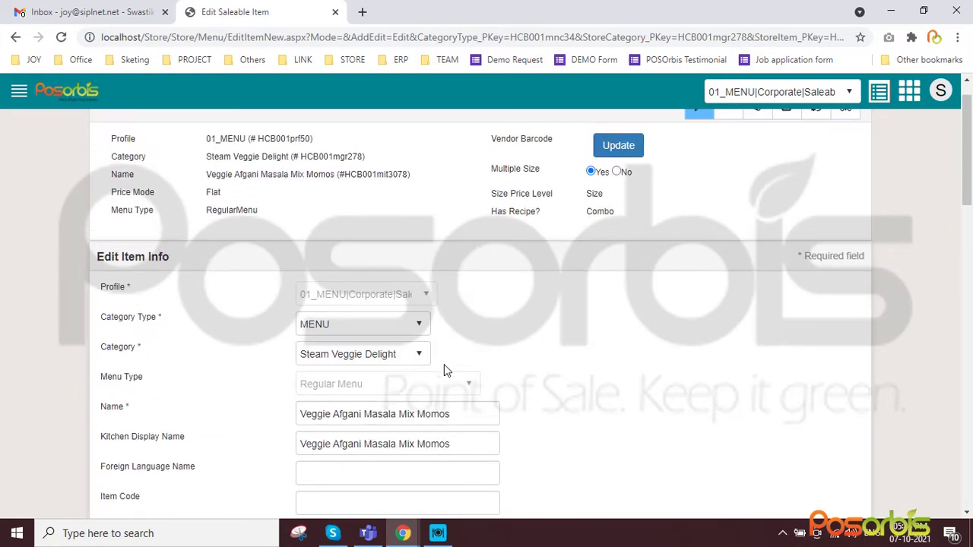
{"action": "scroll", "coordinate": [445, 364], "scroll_direction": "down", "scroll_amount": 6}
{"action": "scroll", "coordinate": [444, 363], "scroll_direction": "down", "scroll_amount": 10}
{"action": "scroll", "coordinate": [446, 368], "scroll_direction": "up", "scroll_amount": 4}
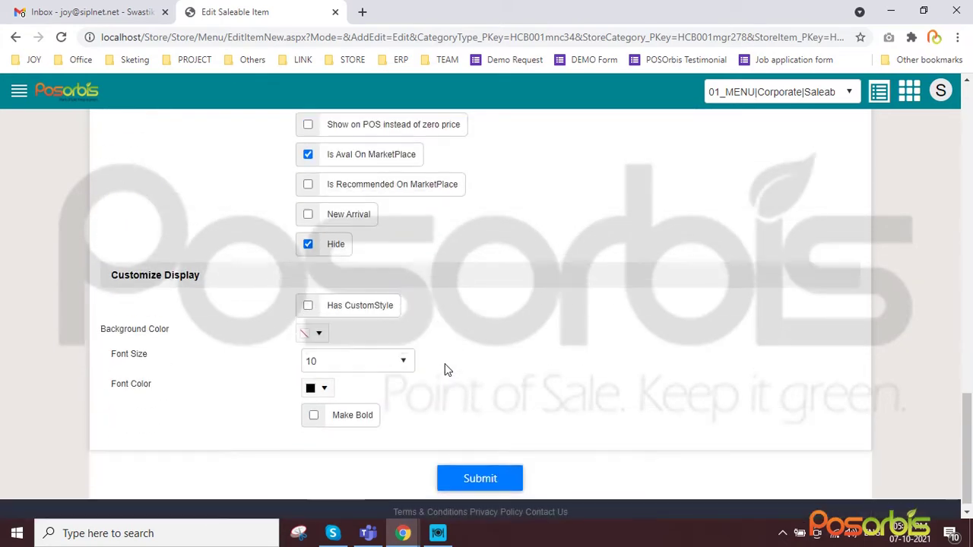
Check the Sort Order field and remaining settings, then bring up the side navigation menu
{"action": "left_click", "coordinate": [447, 370]}
{"action": "scroll", "coordinate": [447, 367], "scroll_direction": "up", "scroll_amount": 3}
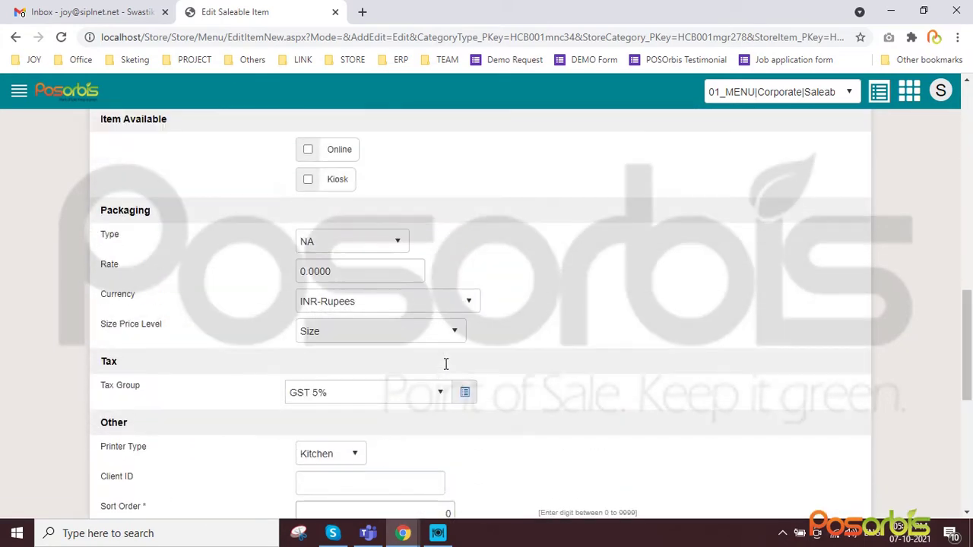
{"action": "scroll", "coordinate": [446, 365], "scroll_direction": "up", "scroll_amount": 12}
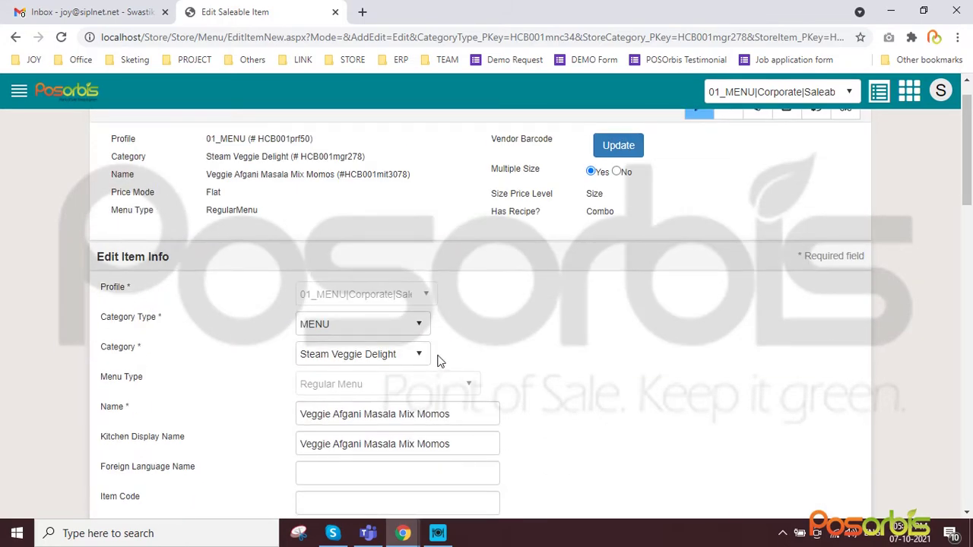
{"action": "scroll", "coordinate": [717, 309], "scroll_direction": "down", "scroll_amount": 6}
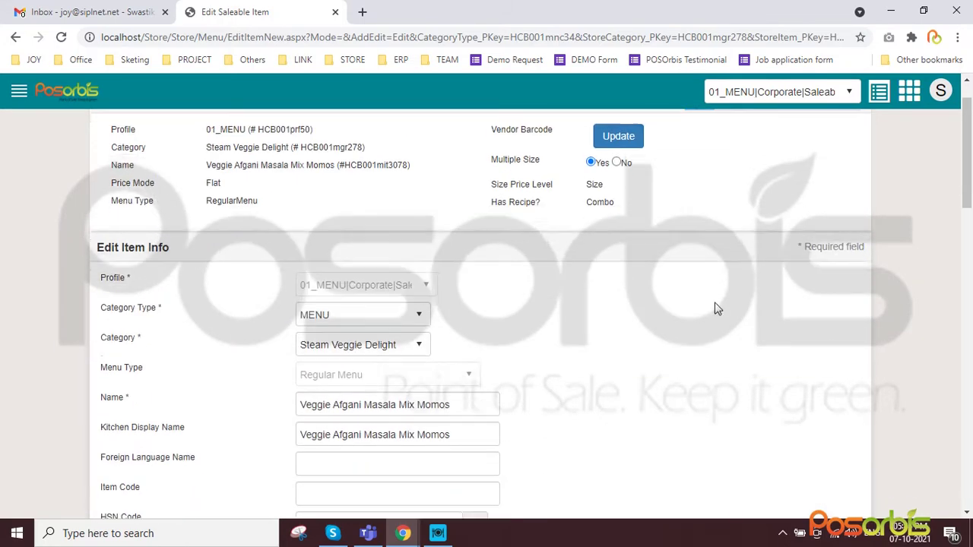
{"action": "scroll", "coordinate": [717, 309], "scroll_direction": "down", "scroll_amount": 5}
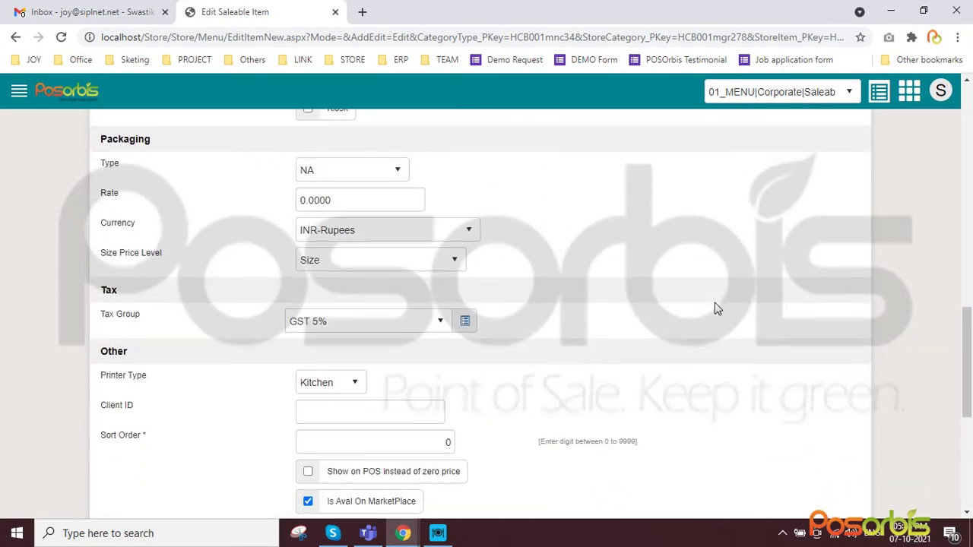
{"action": "scroll", "coordinate": [717, 309], "scroll_direction": "down", "scroll_amount": 5}
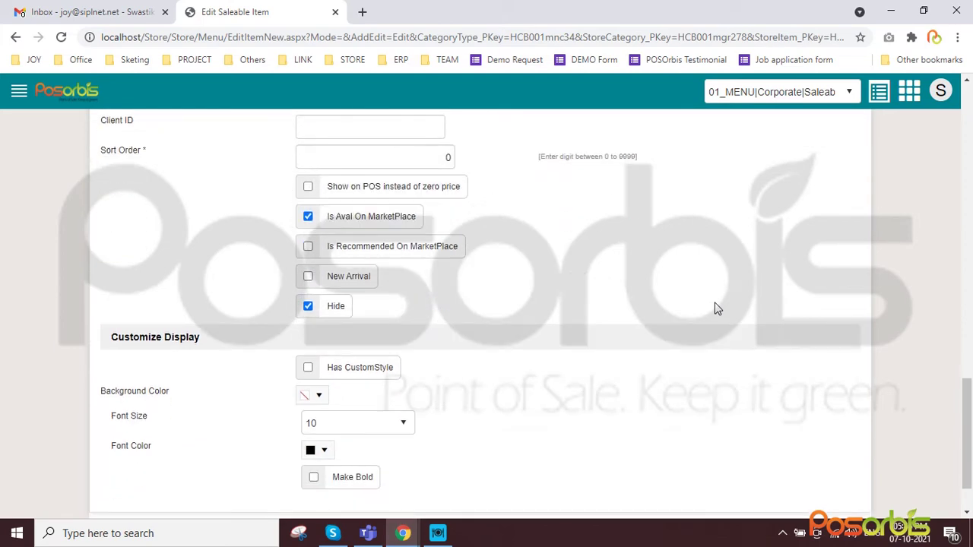
{"action": "left_click", "coordinate": [19, 92]}
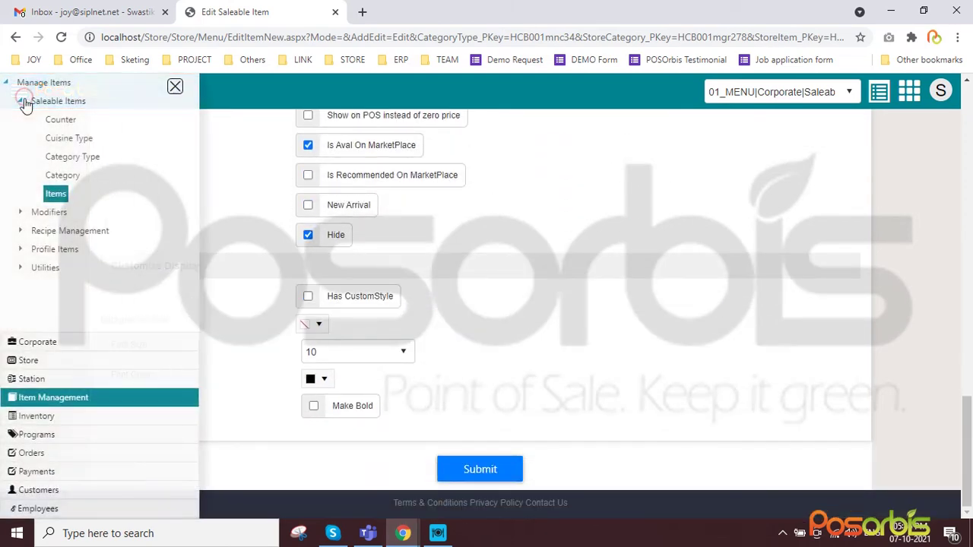
Browse the Modifiers and Inventory menu sections, then open CRM's All Contacts list
{"action": "left_click", "coordinate": [50, 212]}
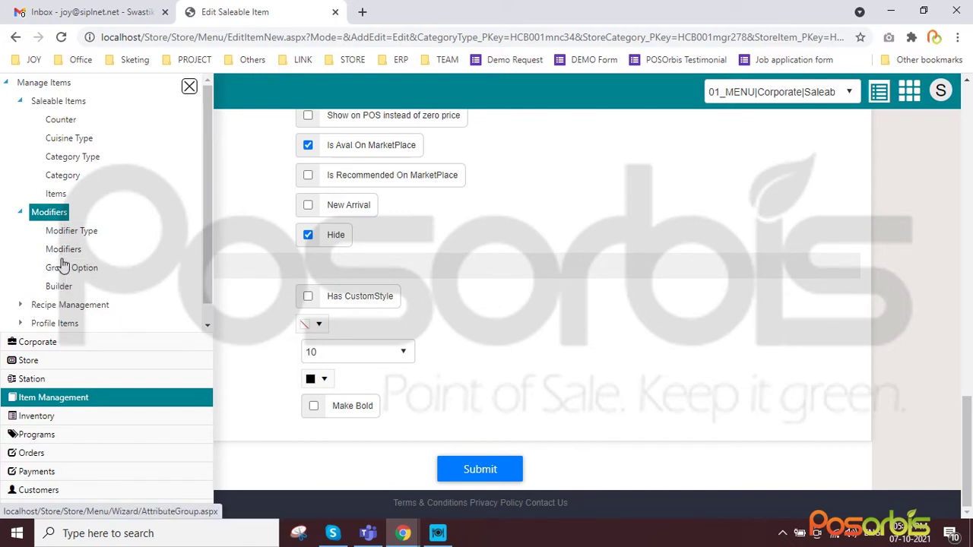
{"action": "scroll", "coordinate": [84, 257], "scroll_direction": "down", "scroll_amount": 1}
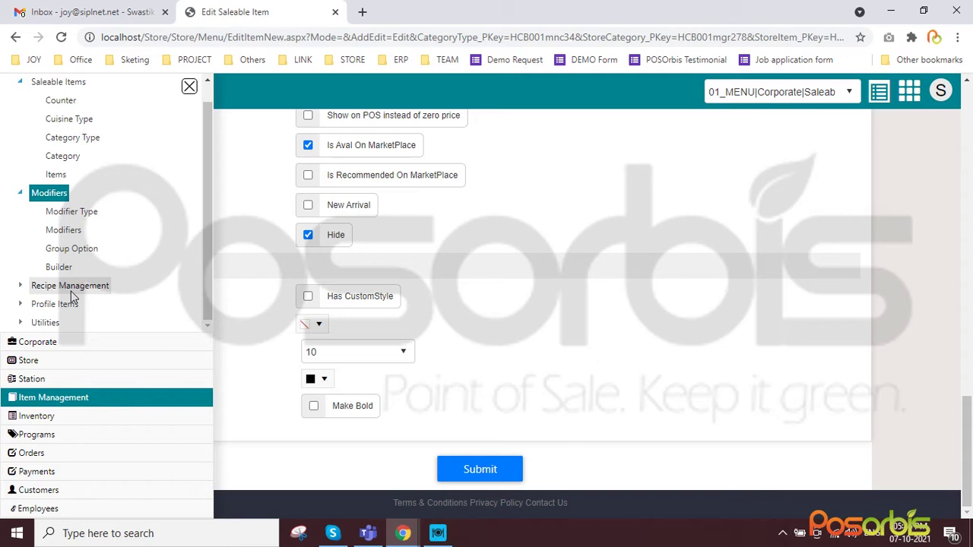
{"action": "left_click", "coordinate": [35, 419]}
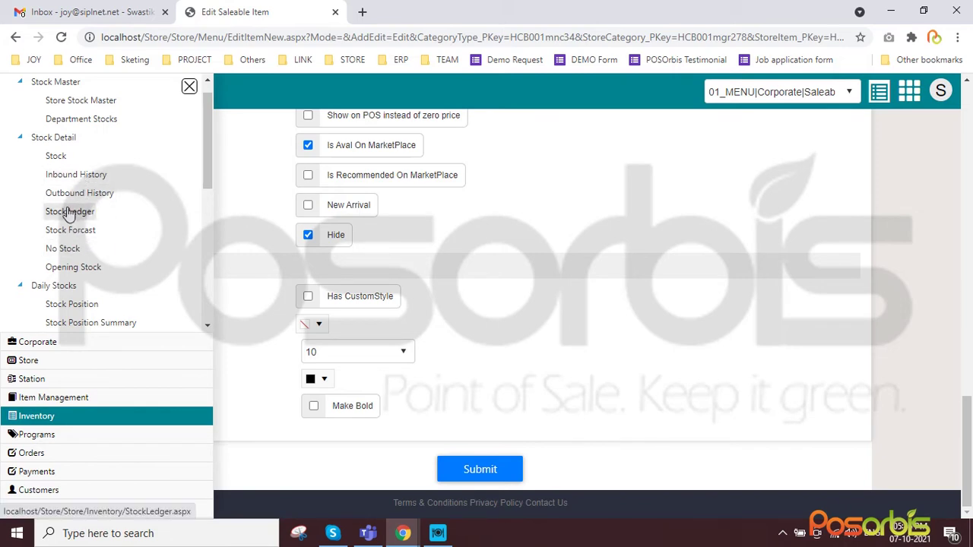
{"action": "scroll", "coordinate": [72, 285], "scroll_direction": "down", "scroll_amount": 4}
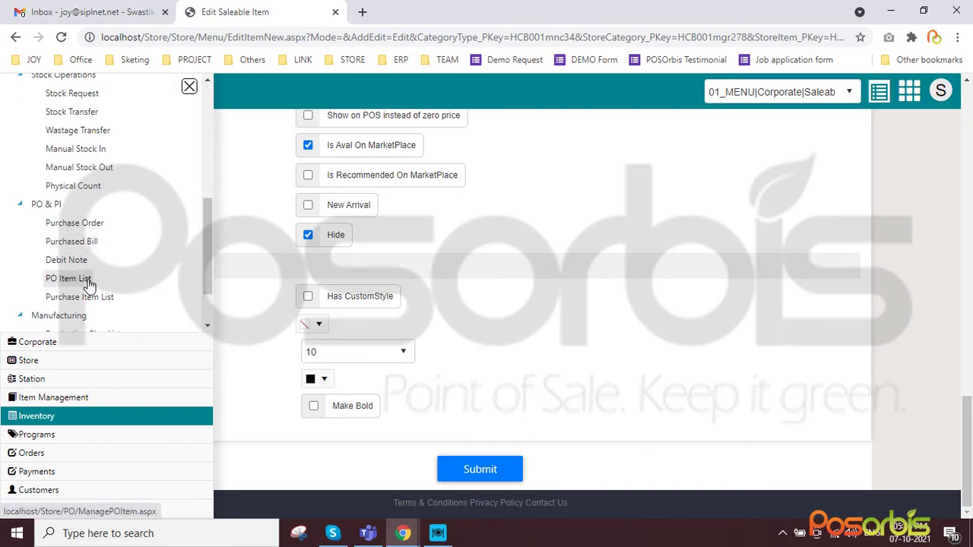
{"action": "scroll", "coordinate": [89, 280], "scroll_direction": "down", "scroll_amount": 1}
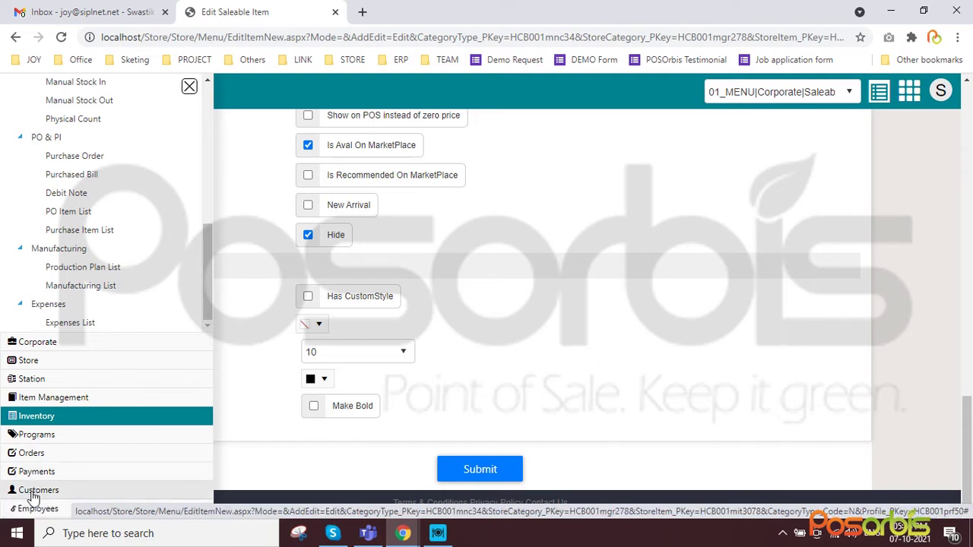
{"action": "left_click", "coordinate": [34, 493]}
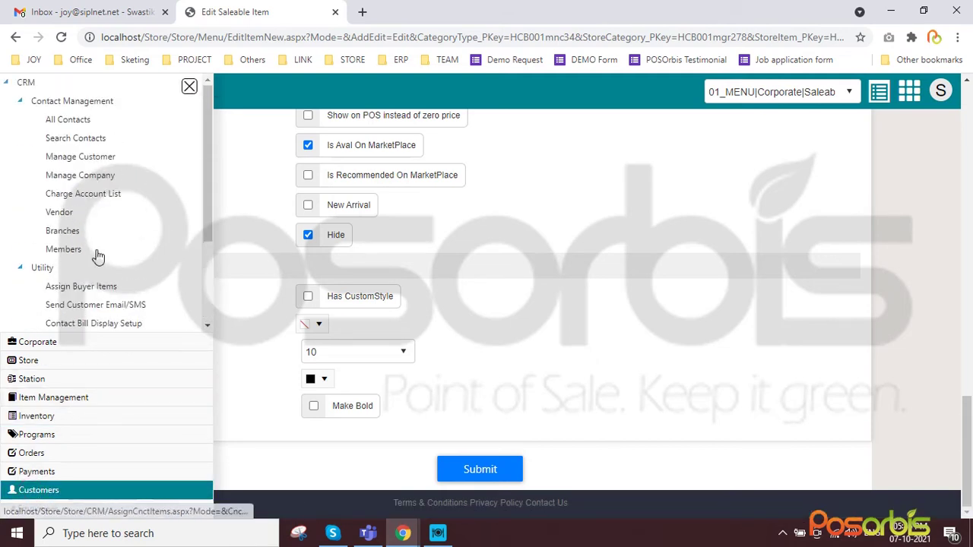
{"action": "left_click", "coordinate": [66, 122]}
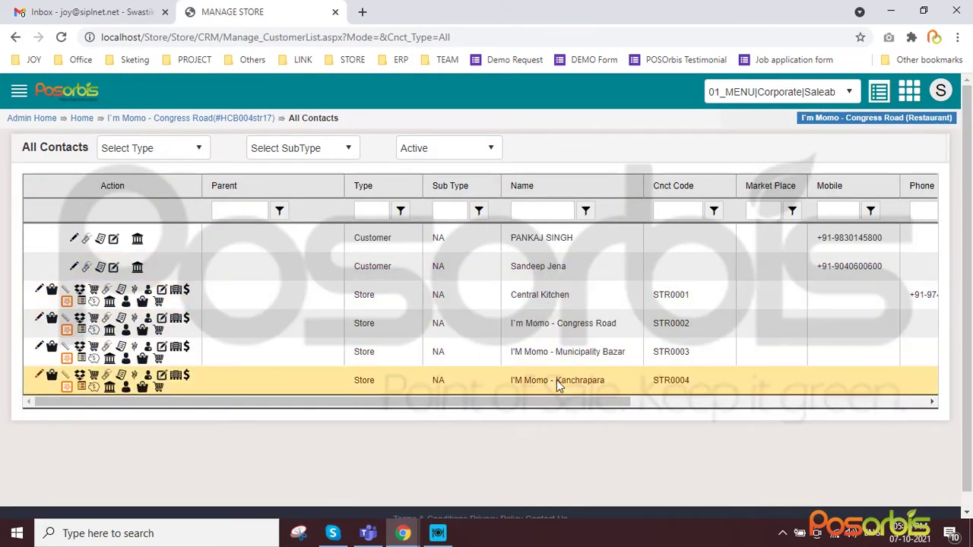
Open Reports > Store Reports and scroll the Congress Road list's Card and Contact groups
{"action": "left_click", "coordinate": [19, 92]}
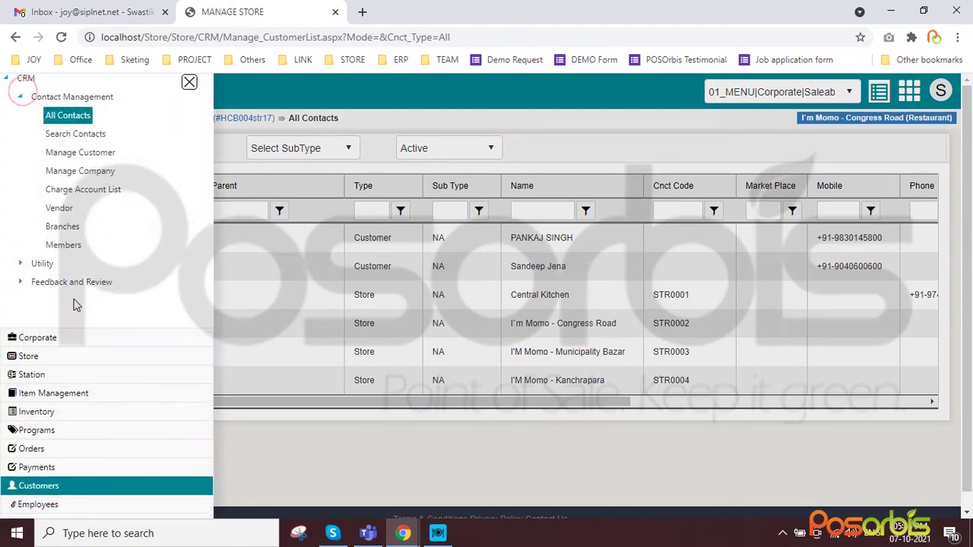
{"action": "scroll", "coordinate": [69, 365], "scroll_direction": "down", "scroll_amount": 1}
{"action": "left_click", "coordinate": [32, 490]}
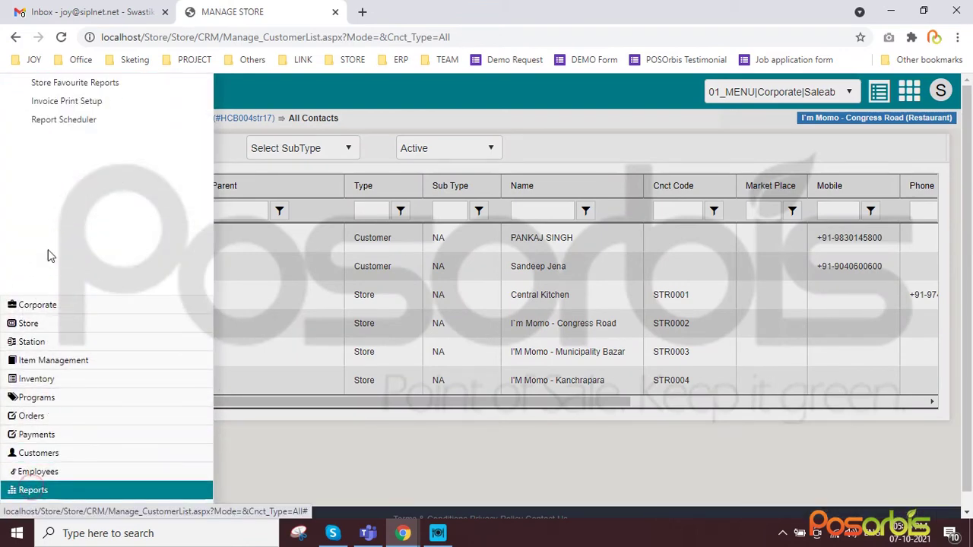
{"action": "left_click", "coordinate": [55, 101]}
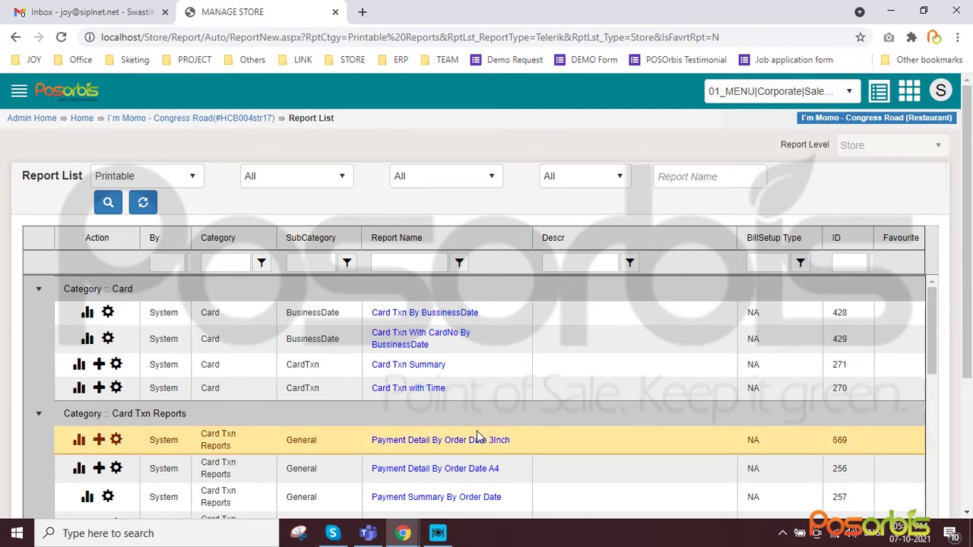
{"action": "scroll", "coordinate": [563, 415], "scroll_direction": "down", "scroll_amount": 2}
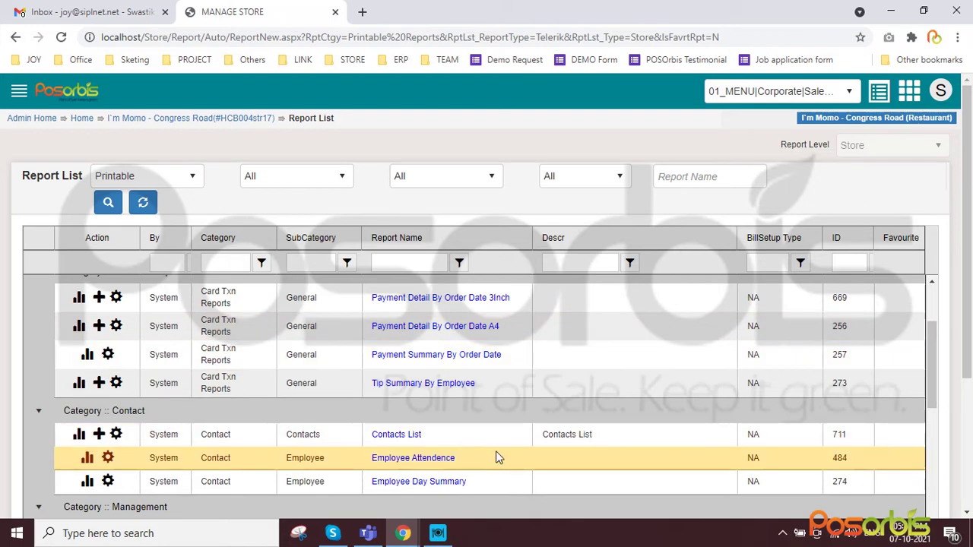
Switch to POSOrbis Restaurant and swipe Home to preview the Contacts, Back Office and Setup tiles
{"action": "left_click", "coordinate": [439, 538]}
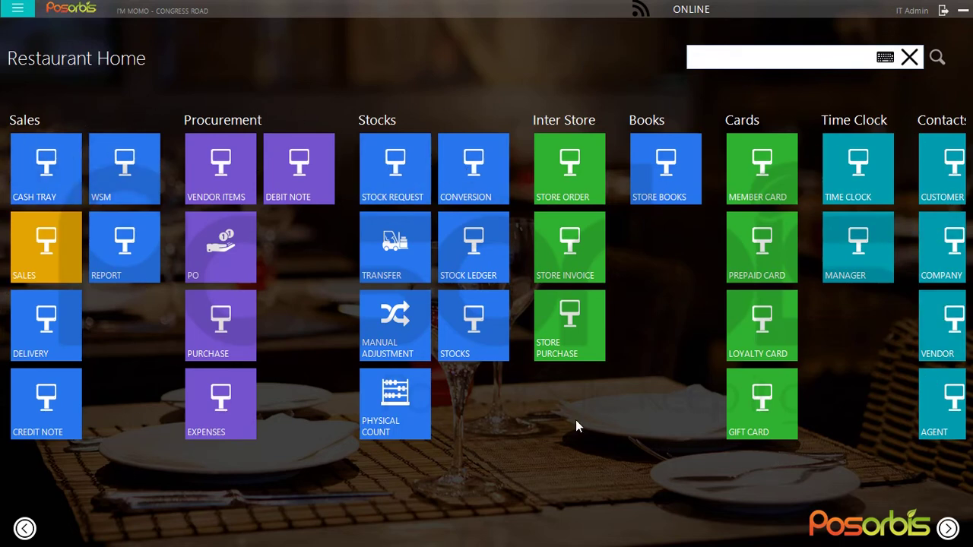
{"action": "mouse_move", "coordinate": [858, 325]}
{"action": "left_mouse_down"}
{"action": "mouse_move", "coordinate": [389, 307]}
{"action": "mouse_move", "coordinate": [852, 332]}
{"action": "left_mouse_up"}
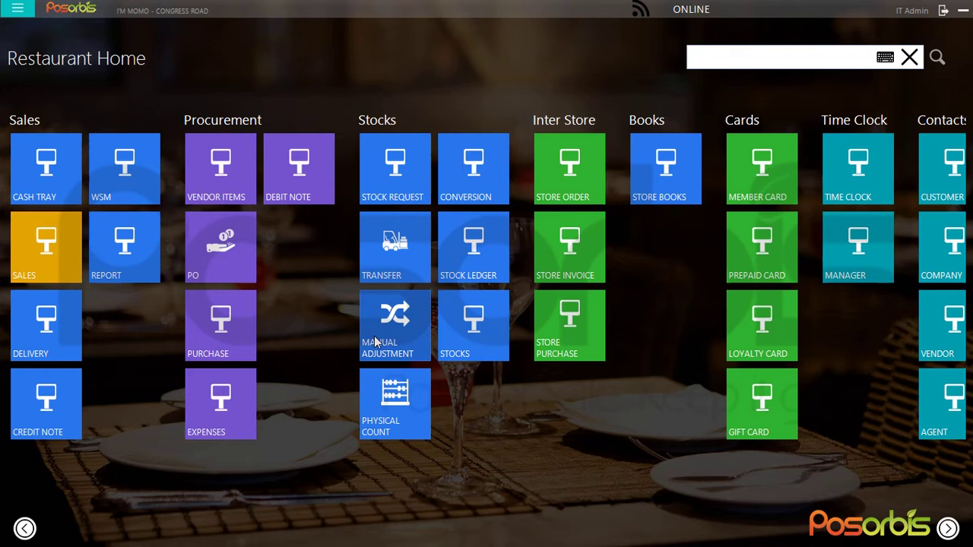
{"action": "left_click", "coordinate": [440, 328]}
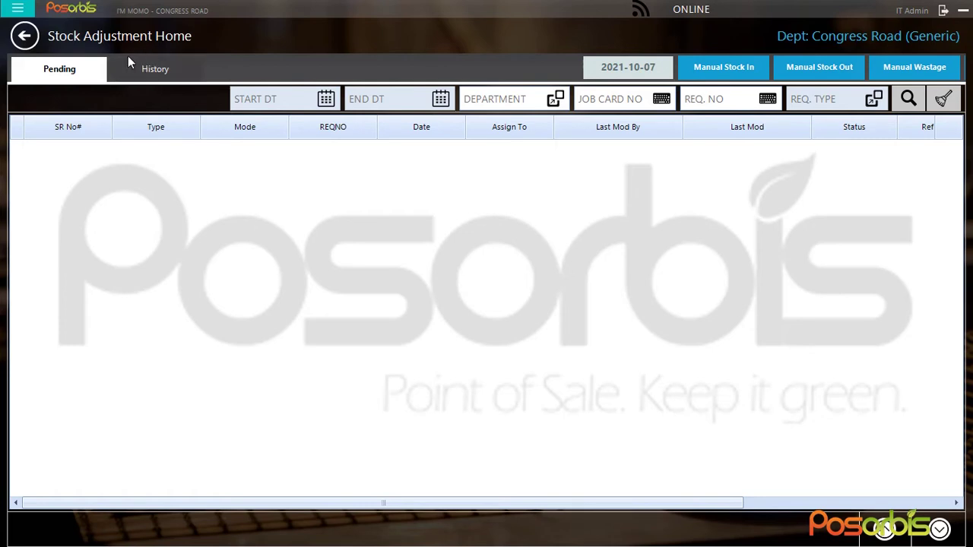
{"action": "left_click", "coordinate": [24, 37]}
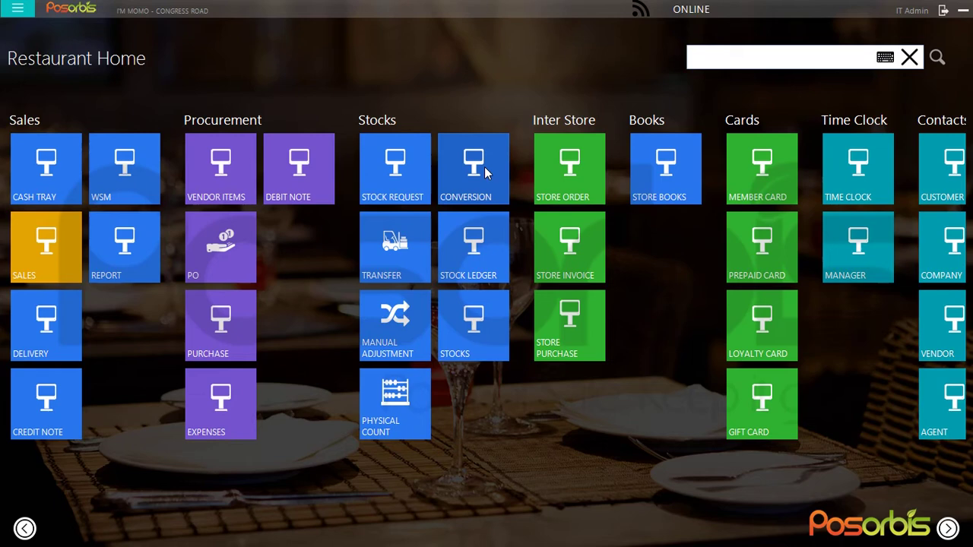
Alt+Tab between the browser's report list and the POSOrbis Restaurant home screen
{"action": "key", "text": "alt+Tab"}
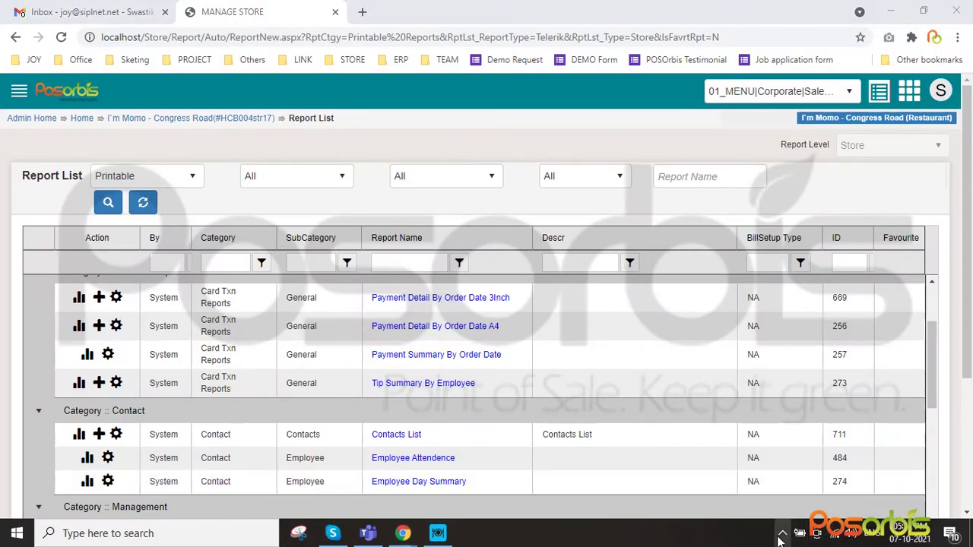
{"action": "left_click", "coordinate": [782, 534]}
{"action": "left_click", "coordinate": [768, 497]}
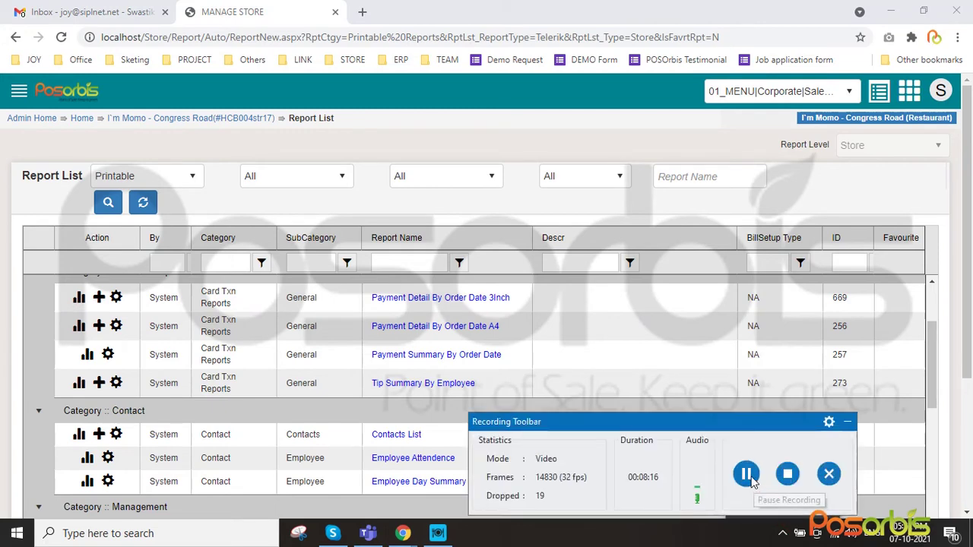
{"action": "key", "text": "alt+Tab"}
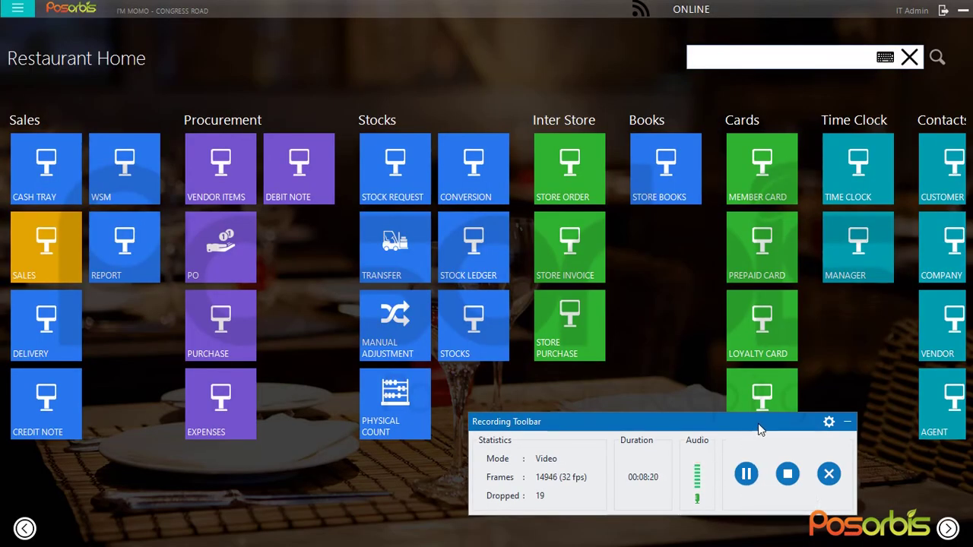
{"action": "left_click", "coordinate": [847, 423]}
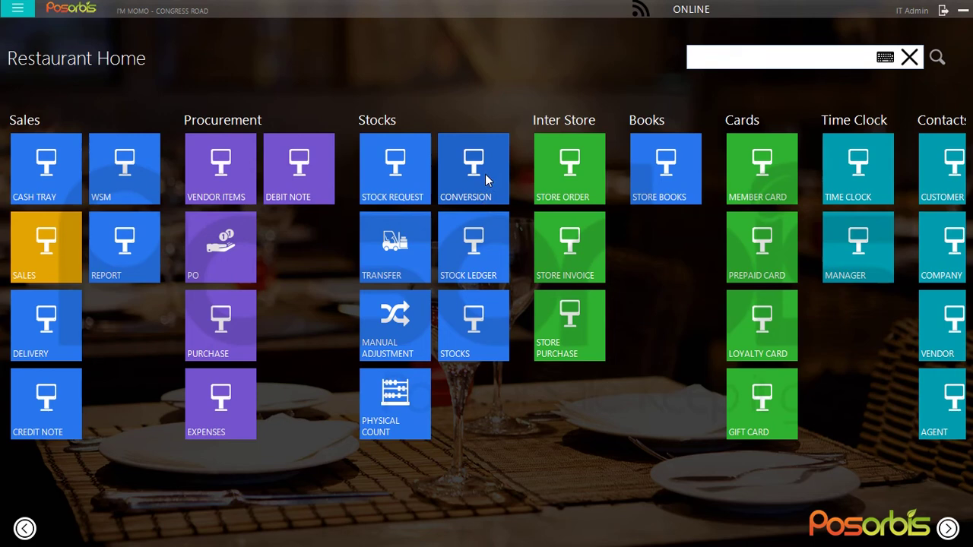
Minimize Chrome and POSOrbis Restaurant to reveal the desktop, then show the hidden tray icons
{"action": "key", "text": "alt+Tab"}
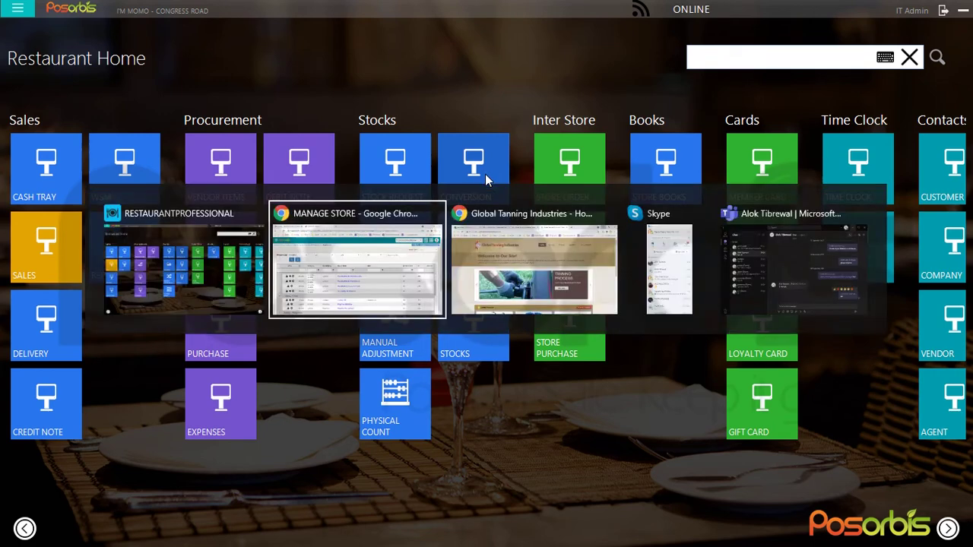
{"action": "left_click", "coordinate": [891, 11]}
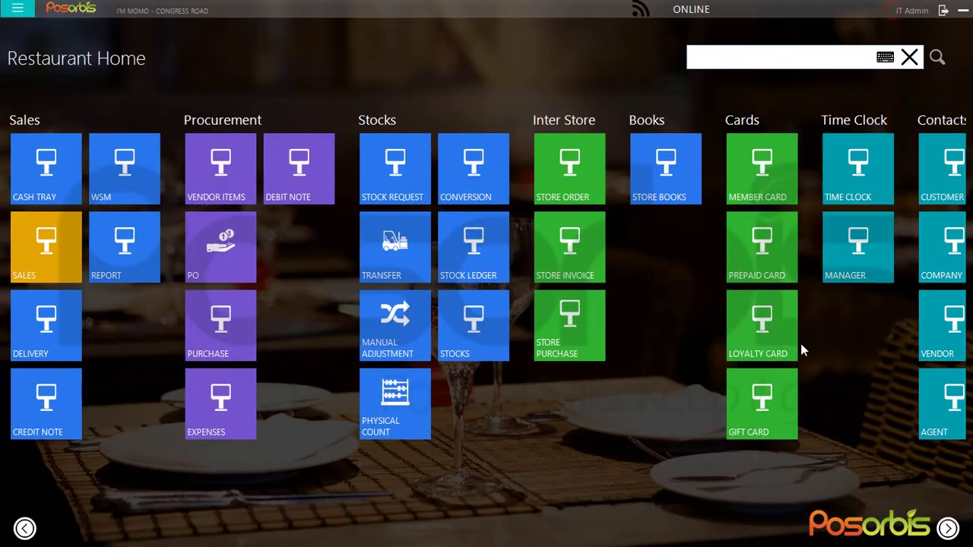
{"action": "left_click", "coordinate": [962, 8]}
{"action": "left_click", "coordinate": [784, 533]}
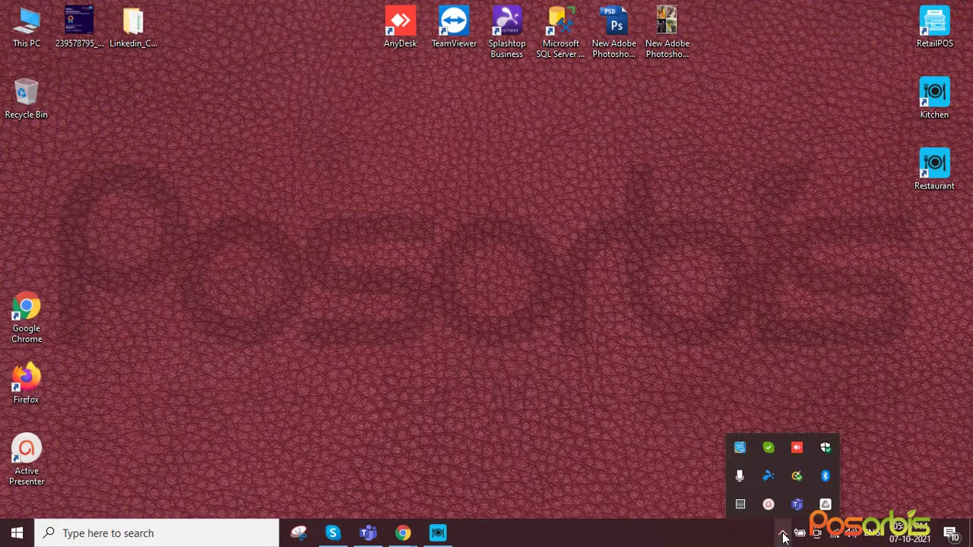
Return to Restaurant Home and swipe the tile panorama to reveal the Back Office and Setup groups
{"action": "left_click", "coordinate": [441, 533]}
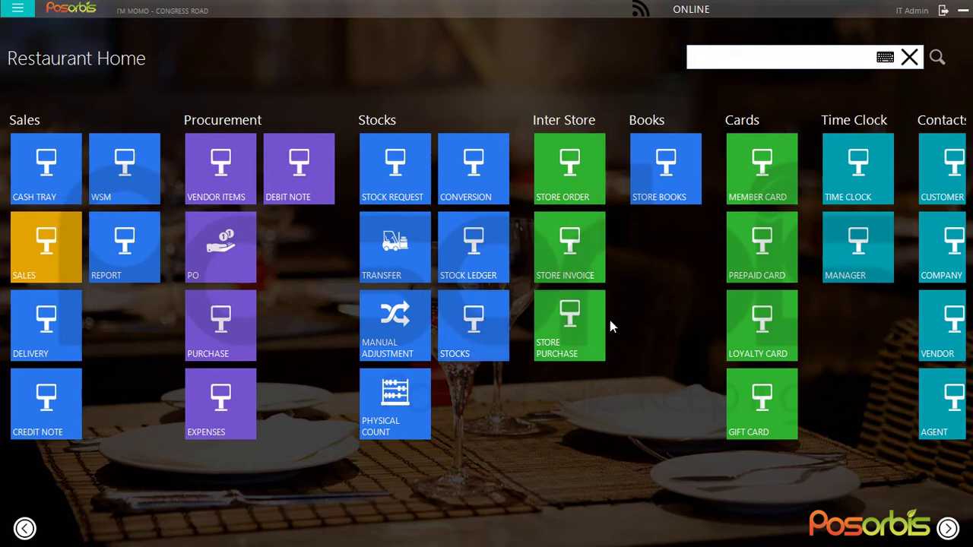
{"action": "scroll", "coordinate": [648, 284], "scroll_direction": "down", "scroll_amount": 1}
{"action": "scroll", "coordinate": [549, 228], "scroll_direction": "down", "scroll_amount": 1}
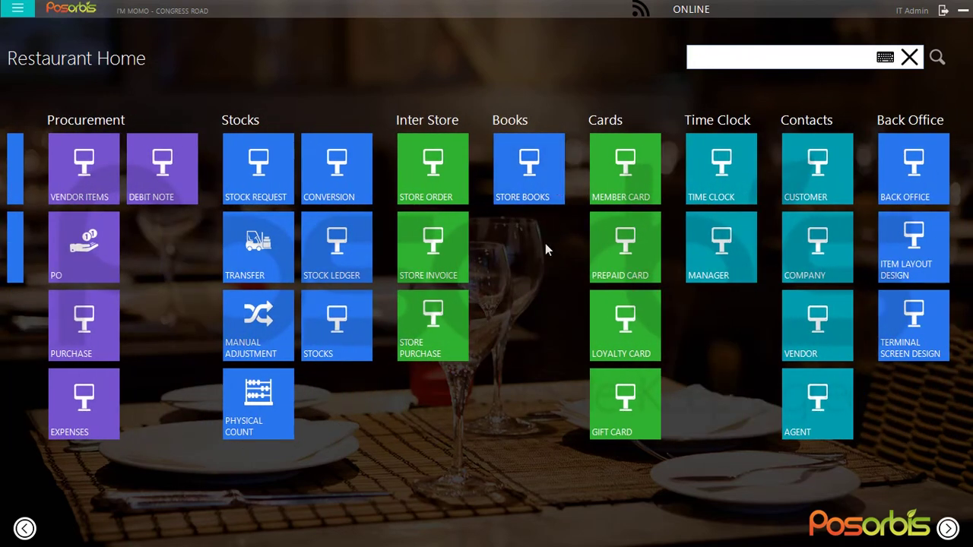
{"action": "scroll", "coordinate": [524, 244], "scroll_direction": "down", "scroll_amount": 1}
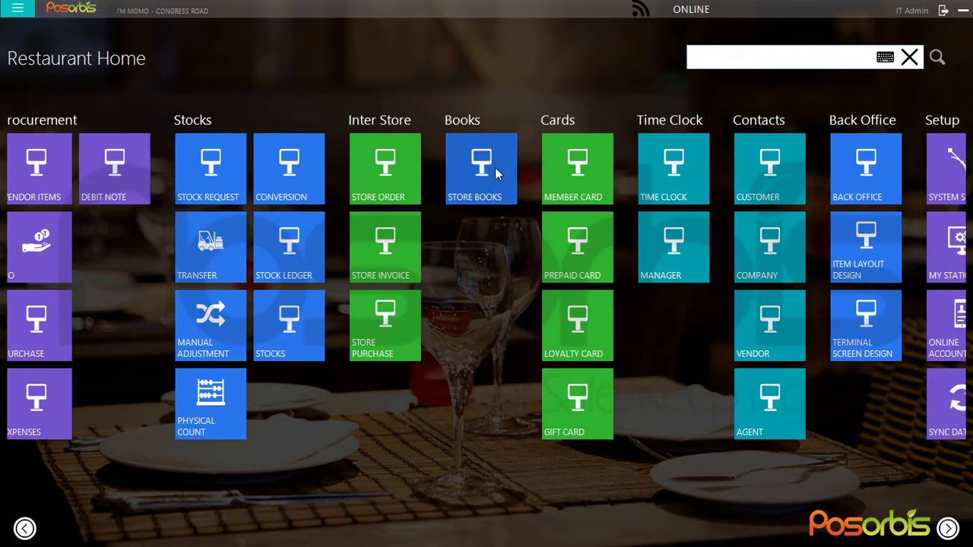
{"action": "left_click_drag", "start_coordinate": [484, 245], "coordinate": [405, 259]}
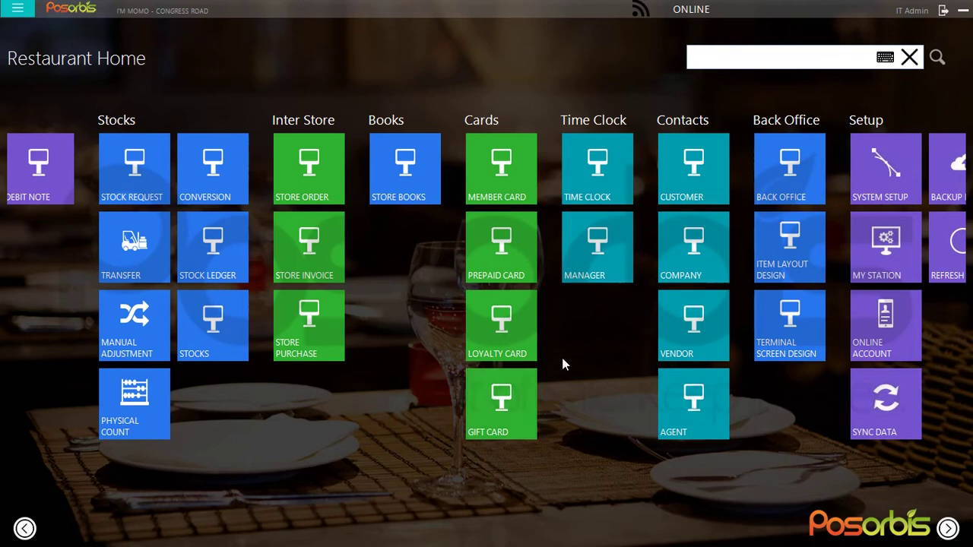
{"action": "left_click_drag", "start_coordinate": [533, 345], "coordinate": [427, 335]}
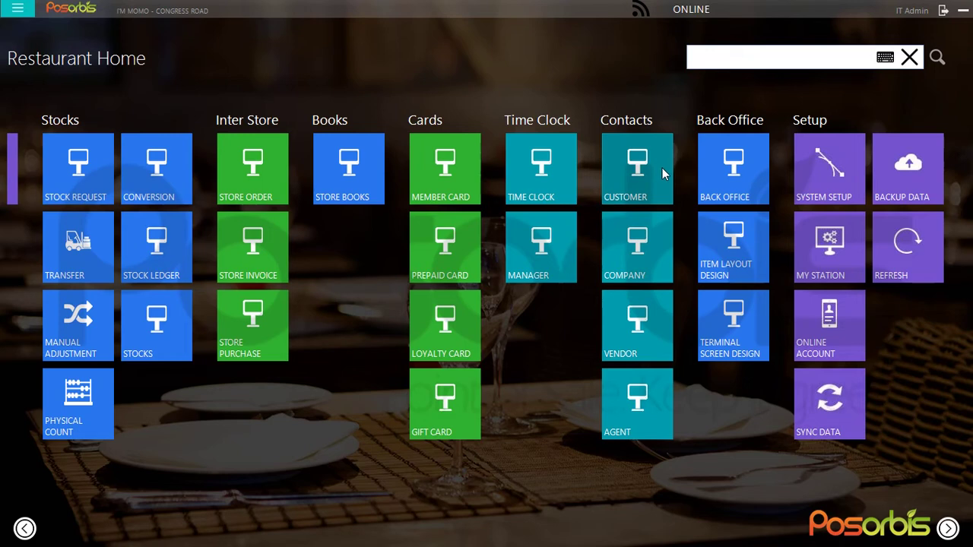
{"action": "scroll", "coordinate": [380, 343], "scroll_direction": "up", "scroll_amount": 3}
{"action": "left_click", "coordinate": [221, 400]}
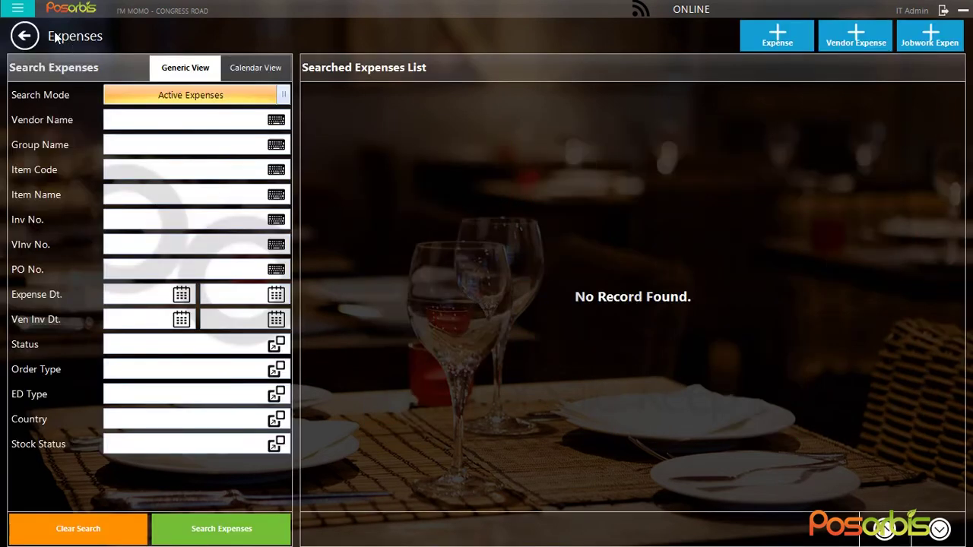
{"action": "left_click", "coordinate": [24, 44]}
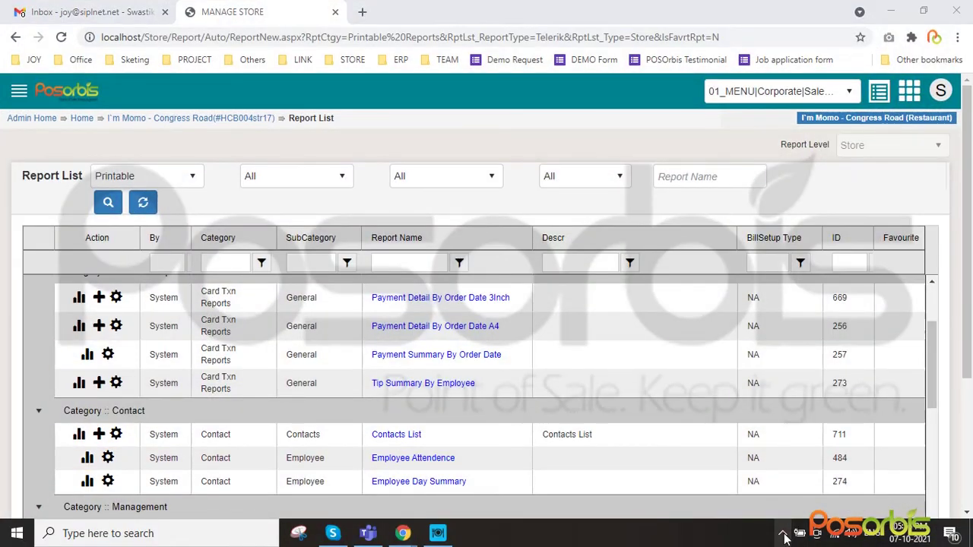
{"action": "left_click", "coordinate": [782, 533]}
{"action": "left_click", "coordinate": [783, 504]}
{"action": "left_click", "coordinate": [859, 477]}
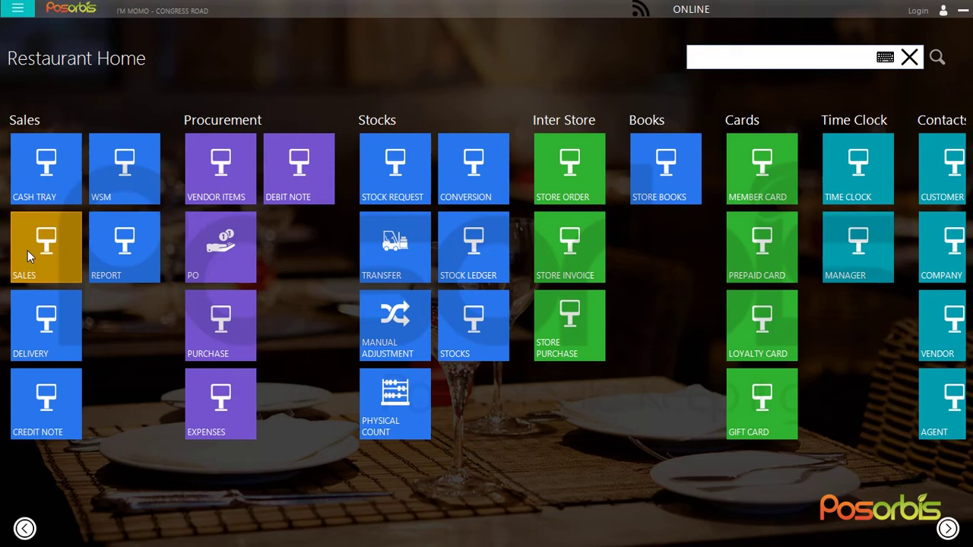
Open the CASH TRAY, bringing up the Employee Access Code keypad
{"action": "left_click", "coordinate": [32, 173]}
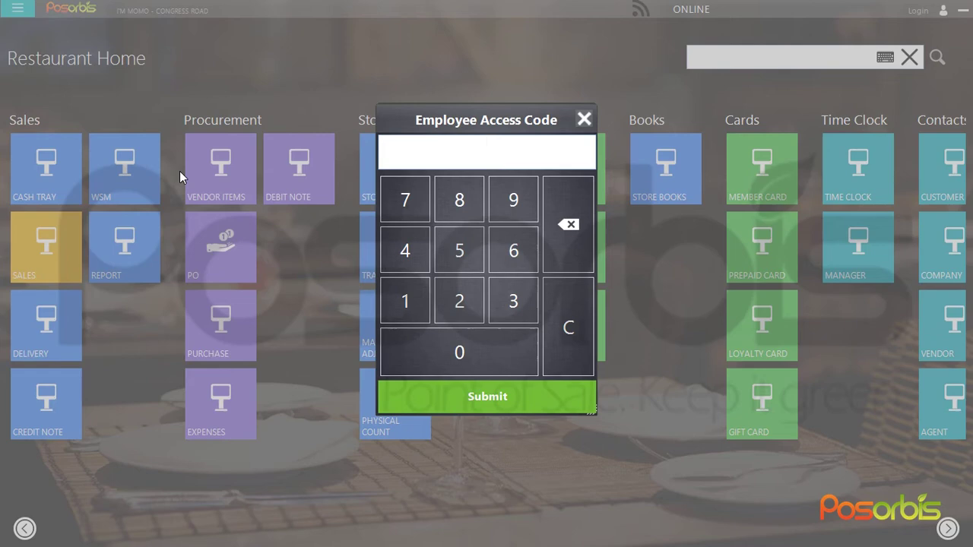
Enter the employee access code and close the active cash tray, confirming its closing amount
{"action": "type", "text": "1234"}
{"action": "key", "text": "Return"}
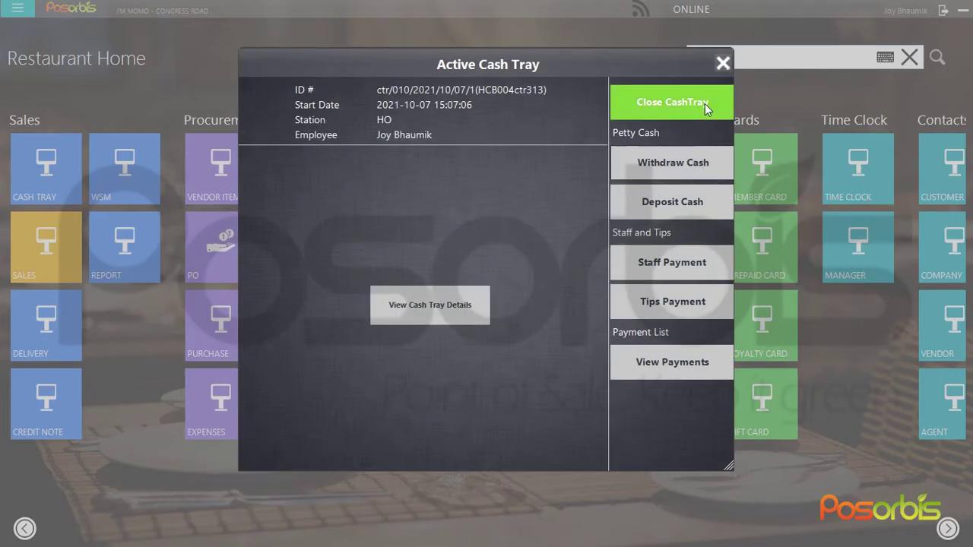
{"action": "left_click", "coordinate": [705, 103]}
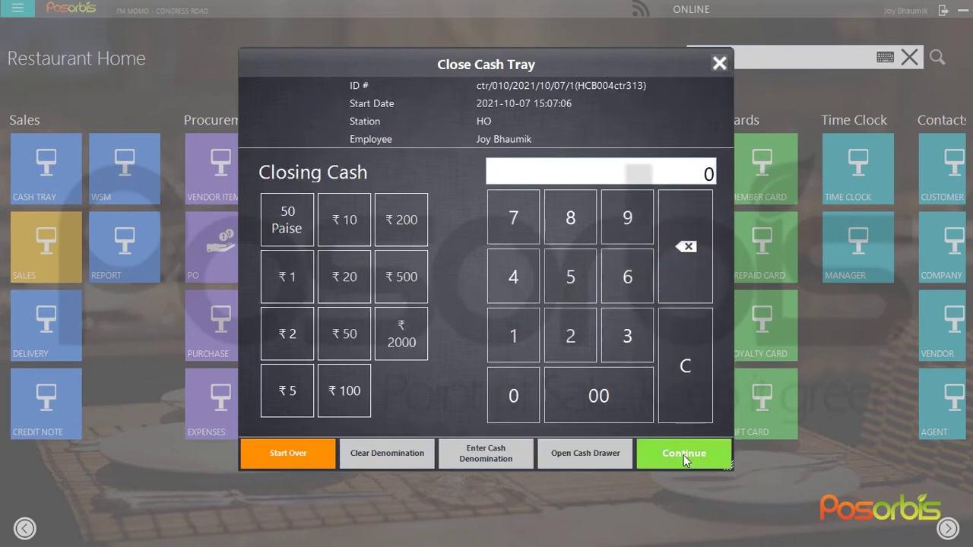
{"action": "left_click", "coordinate": [684, 454]}
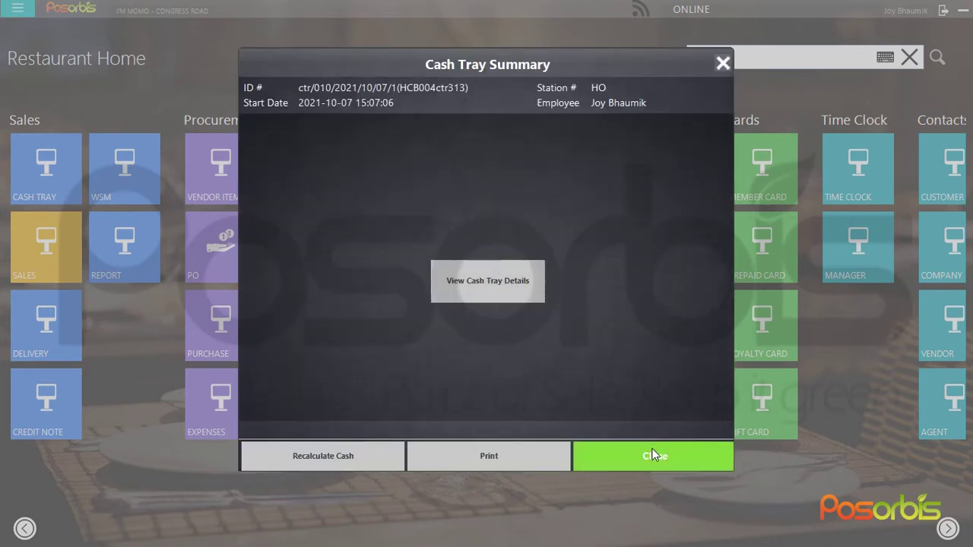
{"action": "left_click", "coordinate": [656, 455]}
Start a new cash tray with 2000 opening cash
{"action": "left_click", "coordinate": [69, 169]}
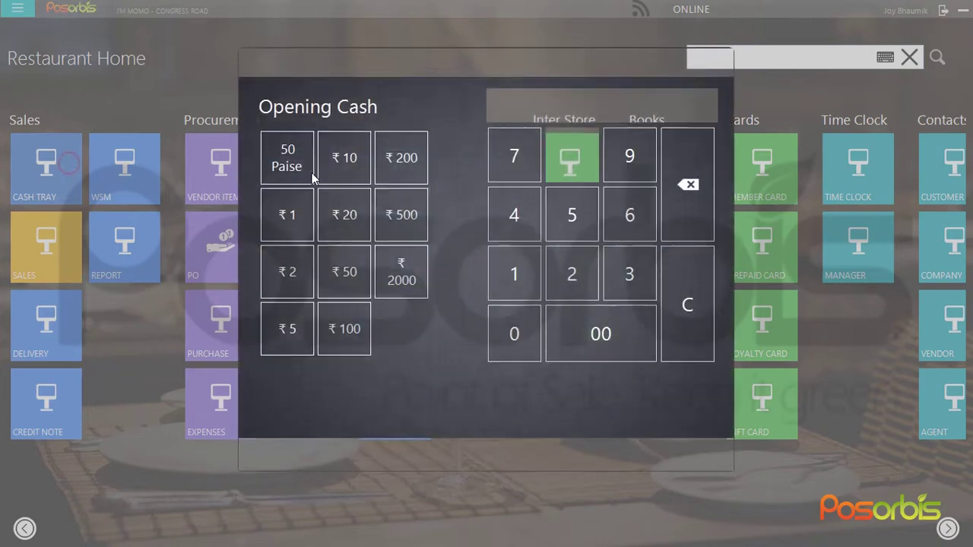
{"action": "left_click", "coordinate": [693, 101]}
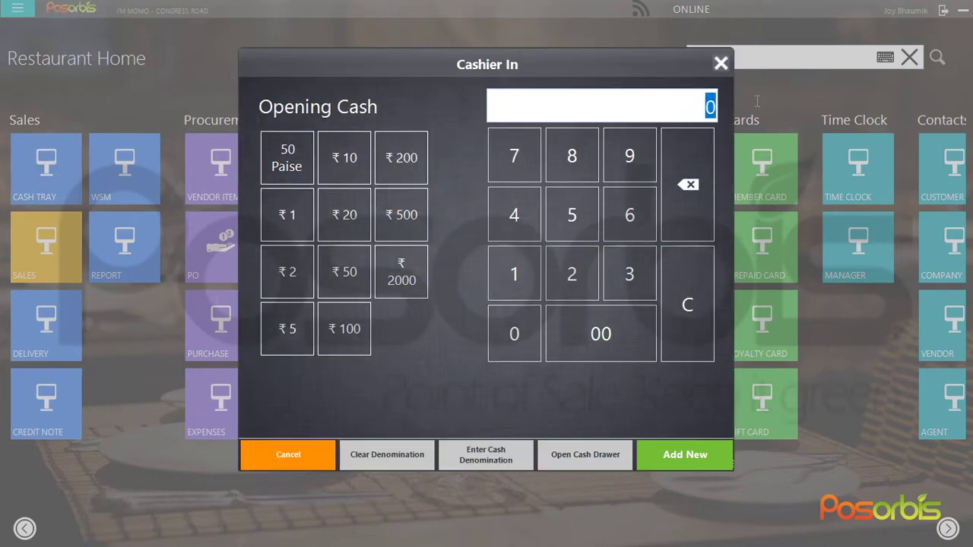
{"action": "type", "text": "2000"}
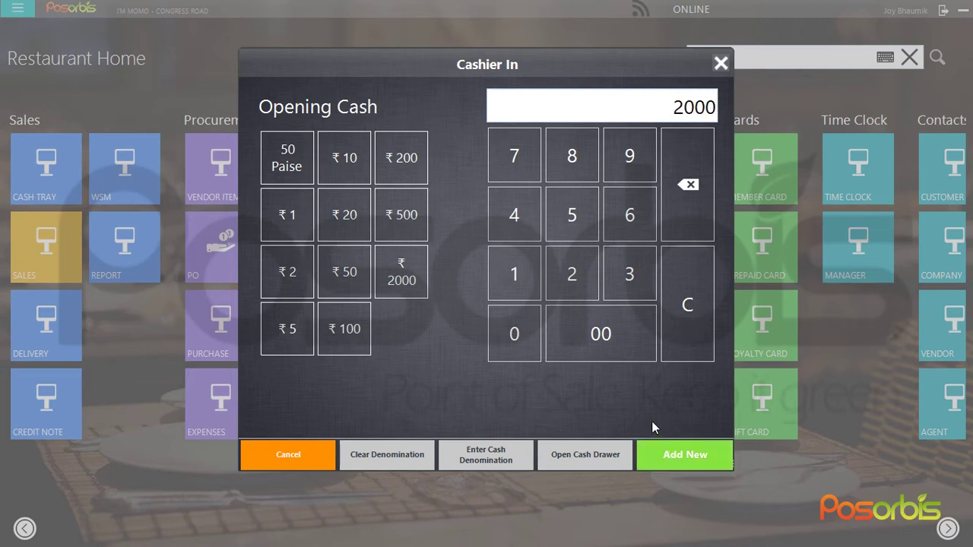
{"action": "key", "text": "Return"}
{"action": "left_click", "coordinate": [13, 175]}
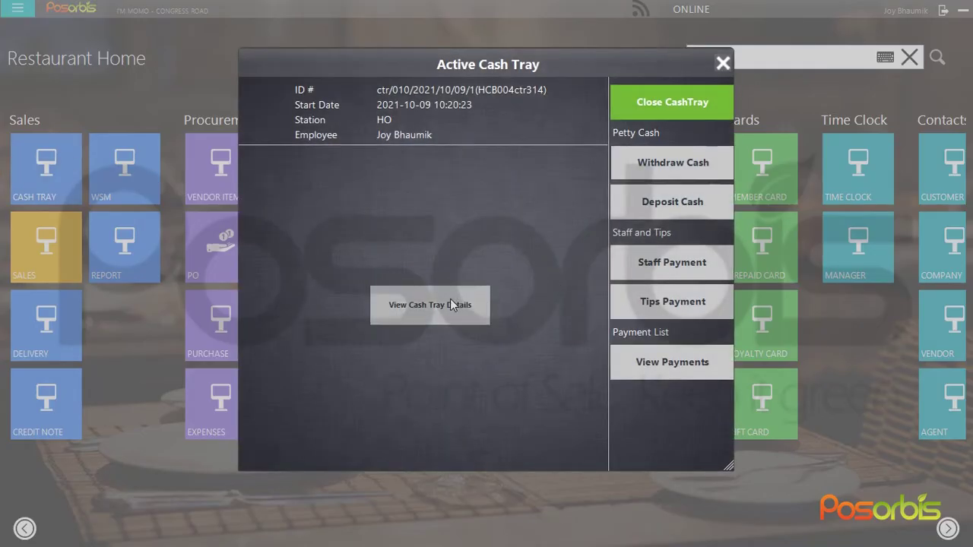
{"action": "left_click", "coordinate": [450, 303]}
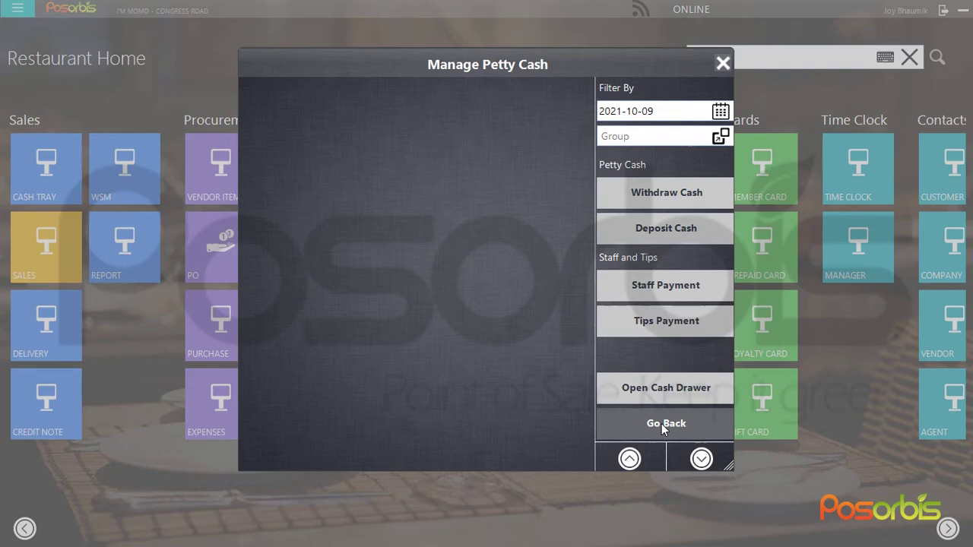
{"action": "left_click", "coordinate": [663, 425]}
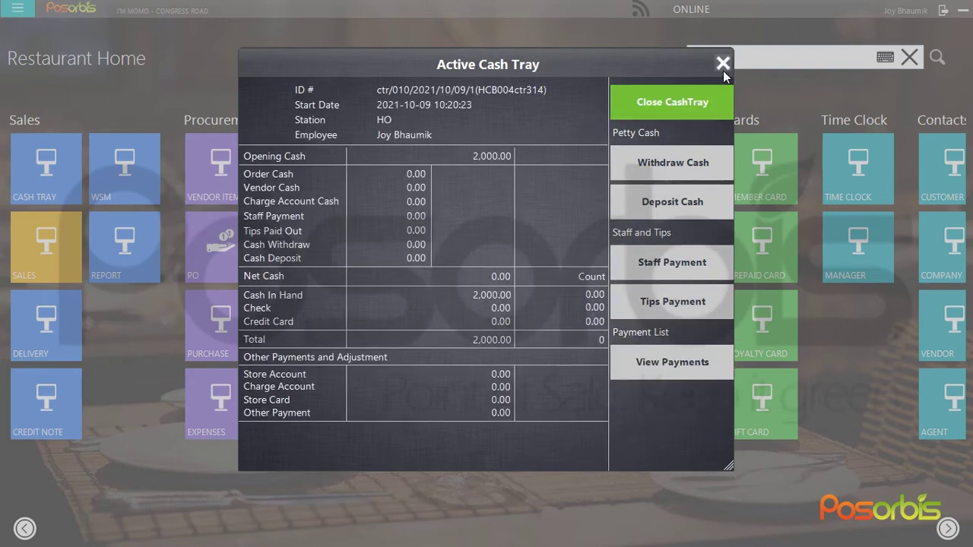
{"action": "left_click", "coordinate": [723, 64]}
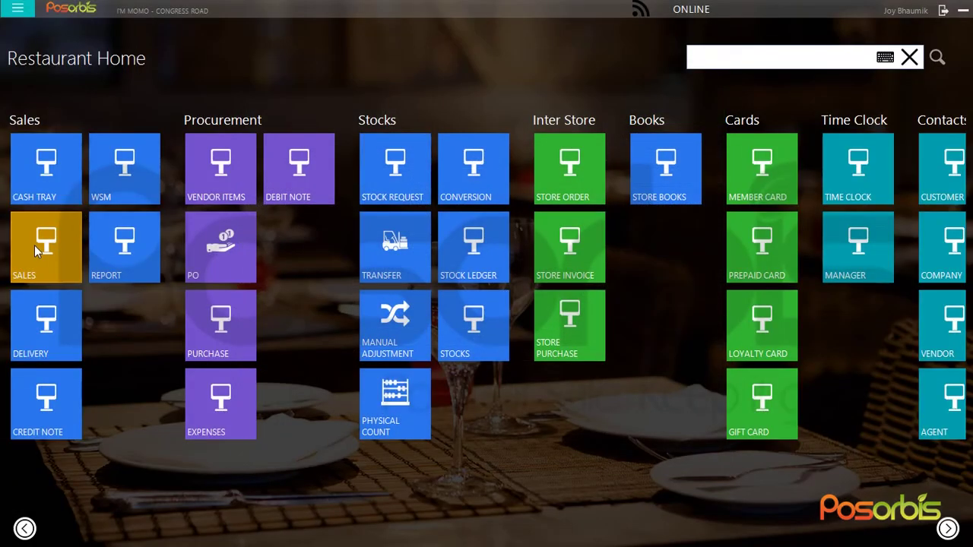
{"action": "left_click", "coordinate": [32, 247]}
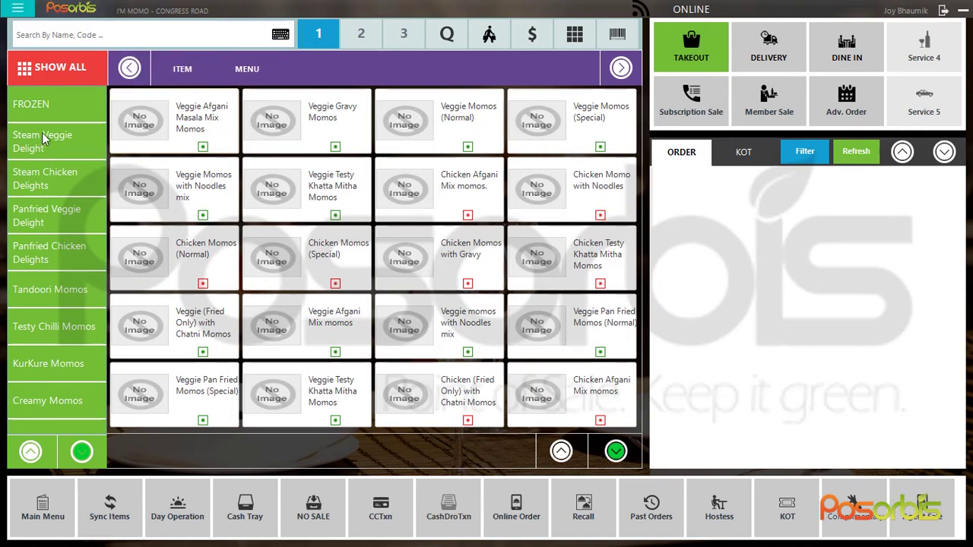
Browse the FROZEN and Steam Veggie Delight categories, then show all menu items
{"action": "left_click", "coordinate": [40, 105]}
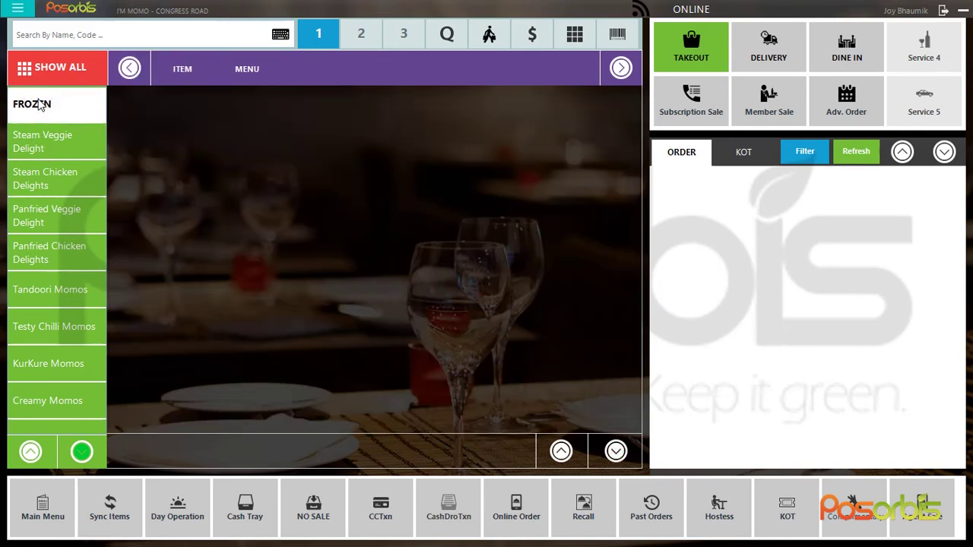
{"action": "left_click", "coordinate": [37, 139]}
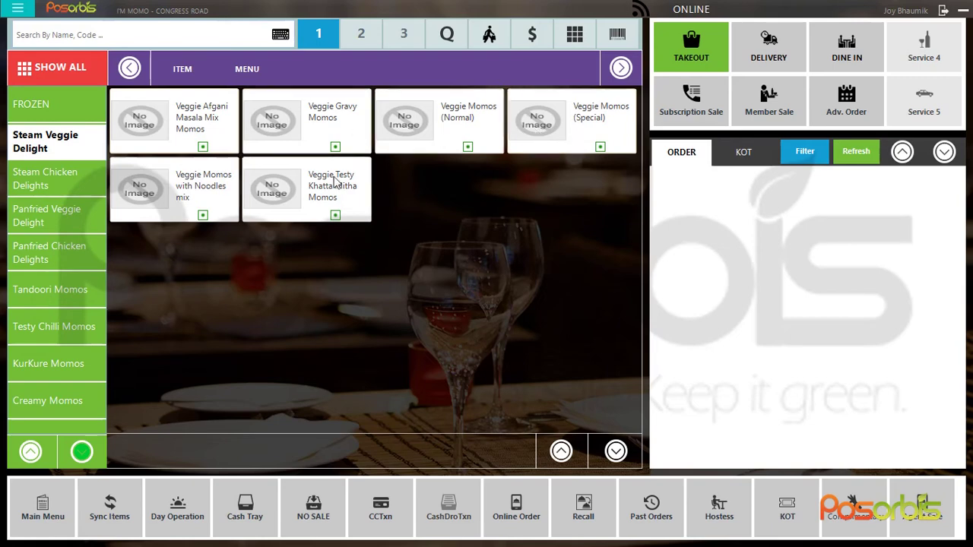
{"action": "left_click", "coordinate": [56, 69]}
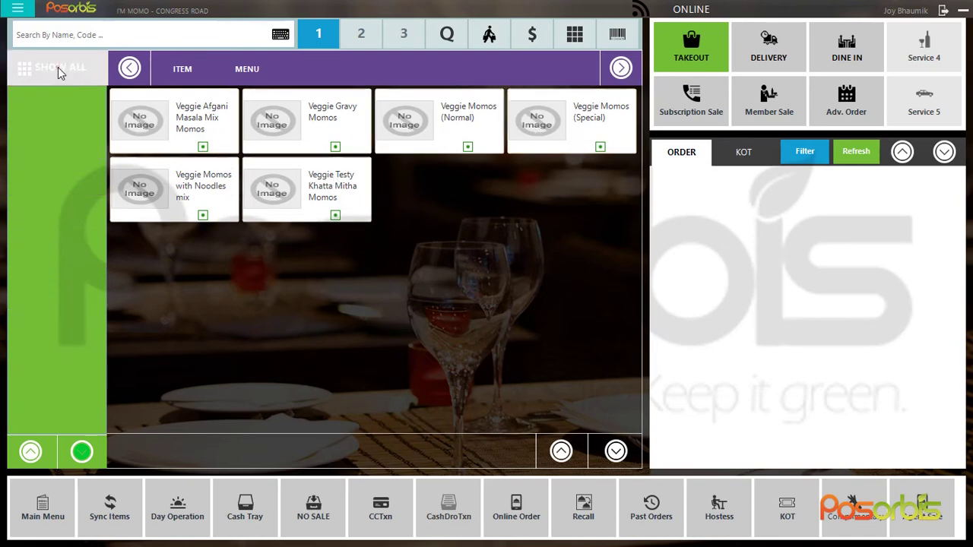
{"action": "left_click", "coordinate": [45, 32]}
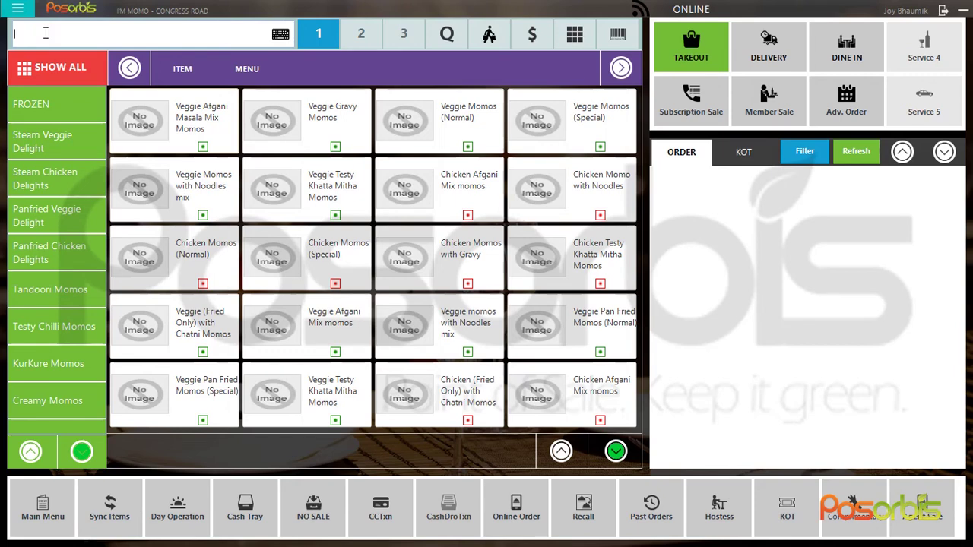
{"action": "type", "text": "piz"}
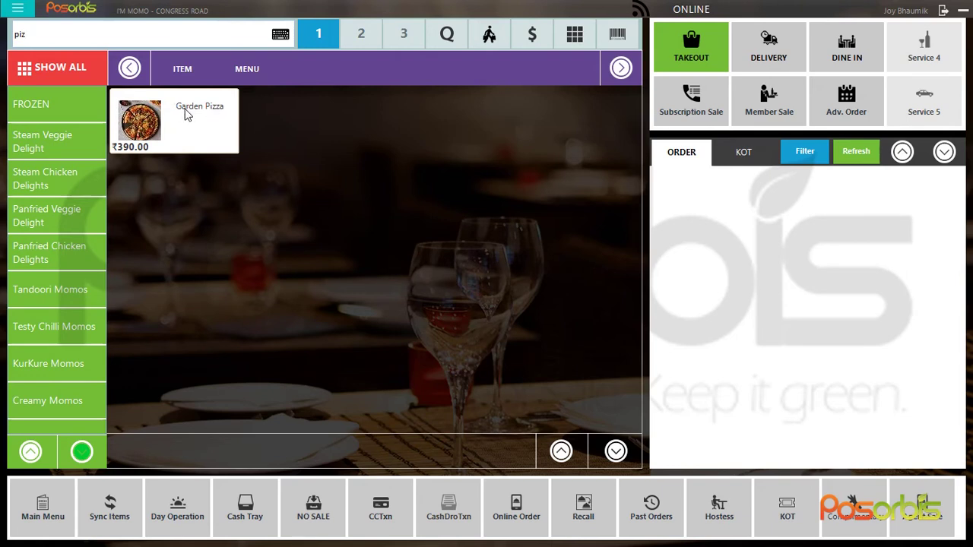
{"action": "left_click", "coordinate": [64, 72]}
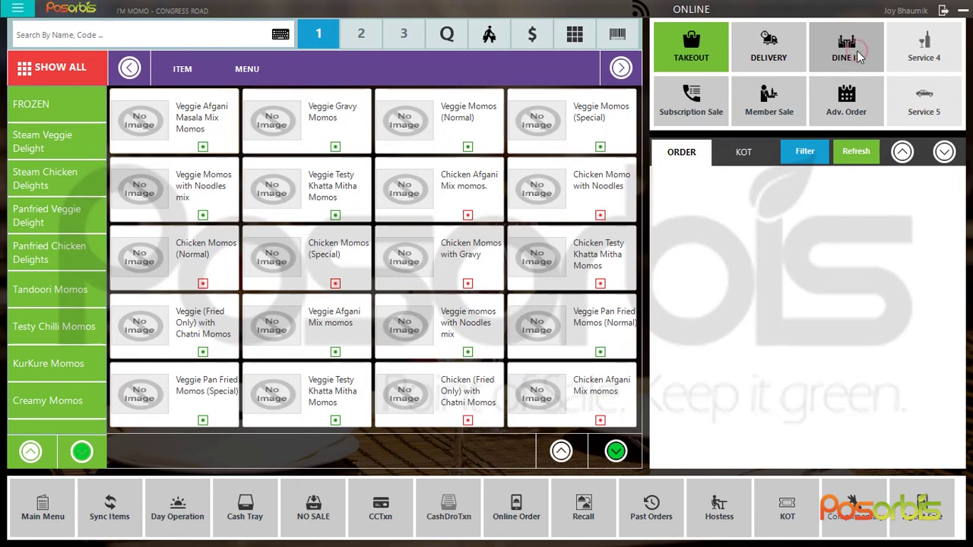
{"action": "left_click", "coordinate": [860, 59]}
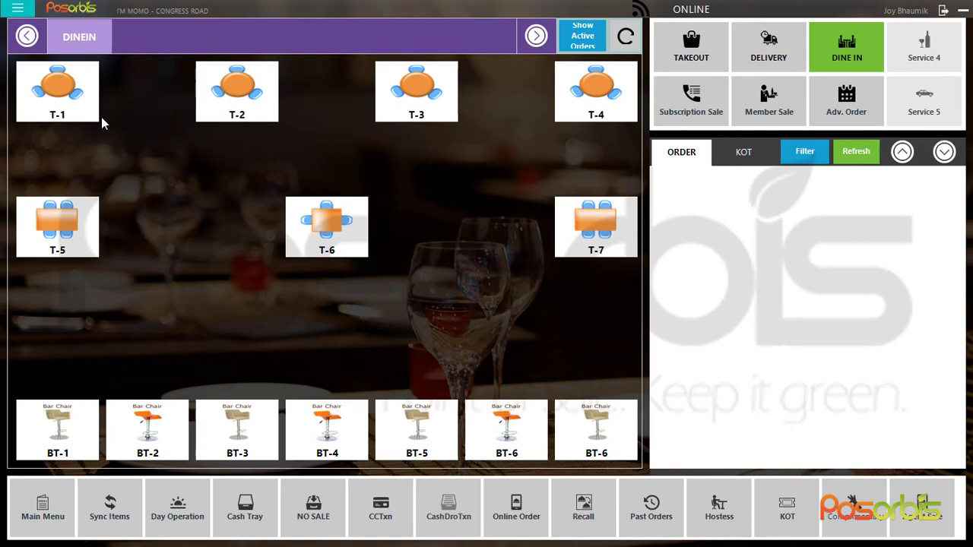
{"action": "left_click", "coordinate": [703, 48]}
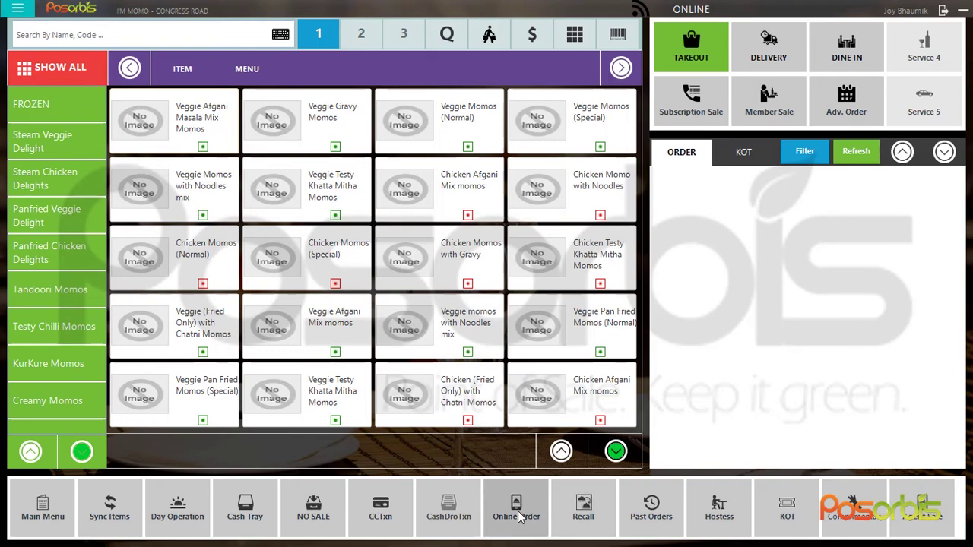
{"action": "left_click", "coordinate": [256, 516]}
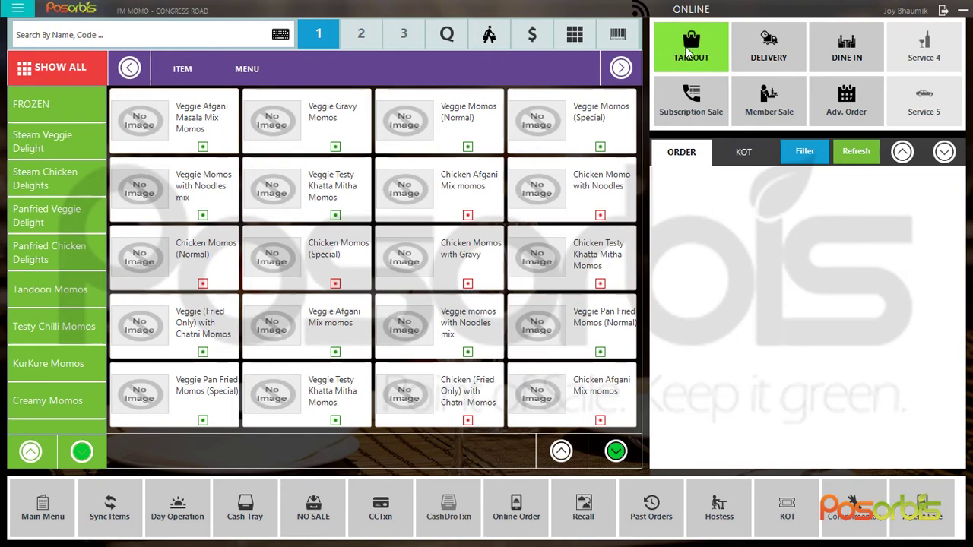
{"action": "left_click", "coordinate": [842, 50]}
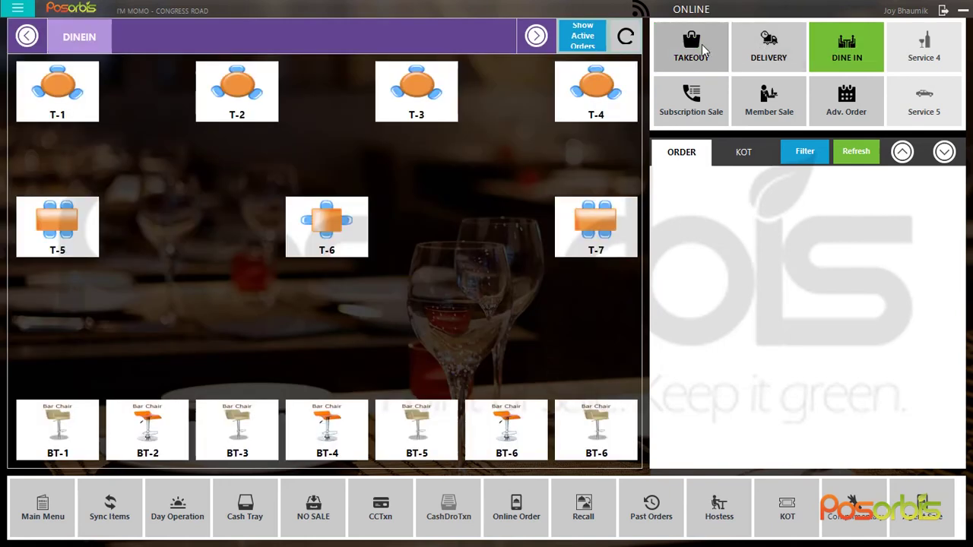
{"action": "left_click", "coordinate": [701, 45]}
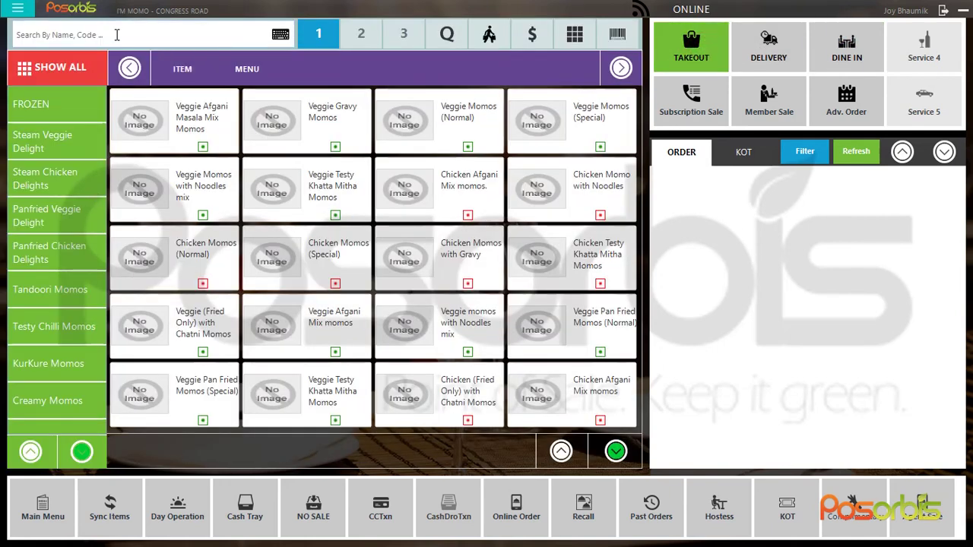
{"action": "left_click", "coordinate": [112, 33]}
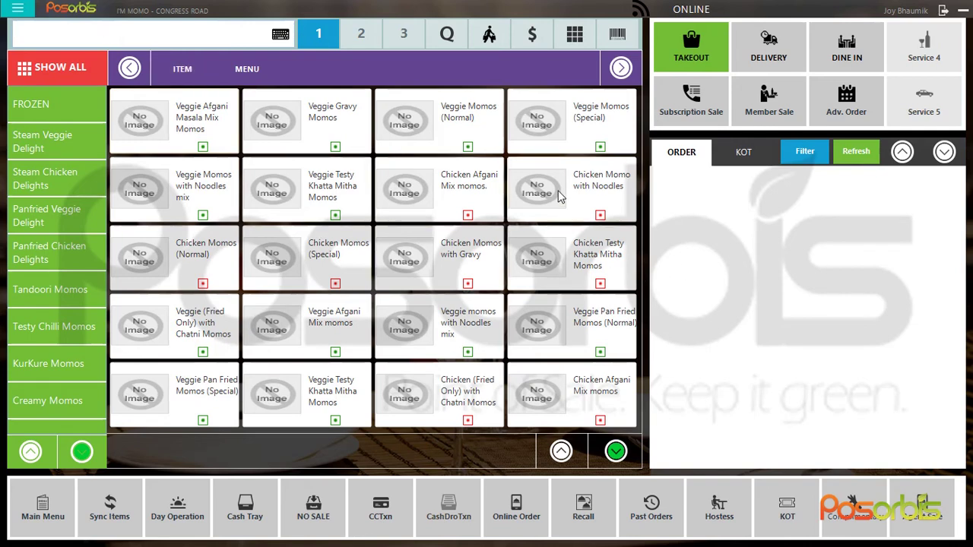
{"action": "left_click", "coordinate": [90, 35]}
Search the menu by item codes p10, p1 and p11, then search 'pizz' instead
{"action": "type", "text": "p10"}
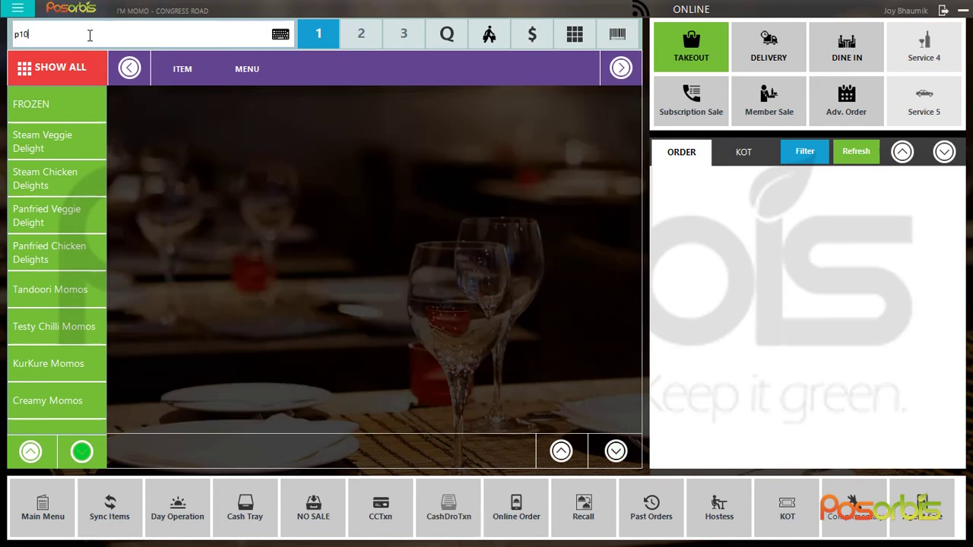
{"action": "key", "text": "BackSpace"}
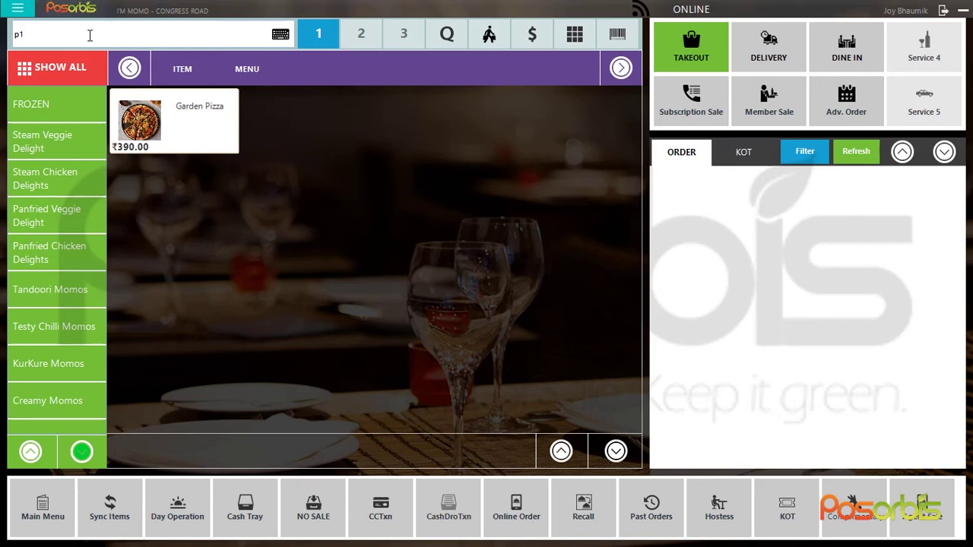
{"action": "type", "text": "1"}
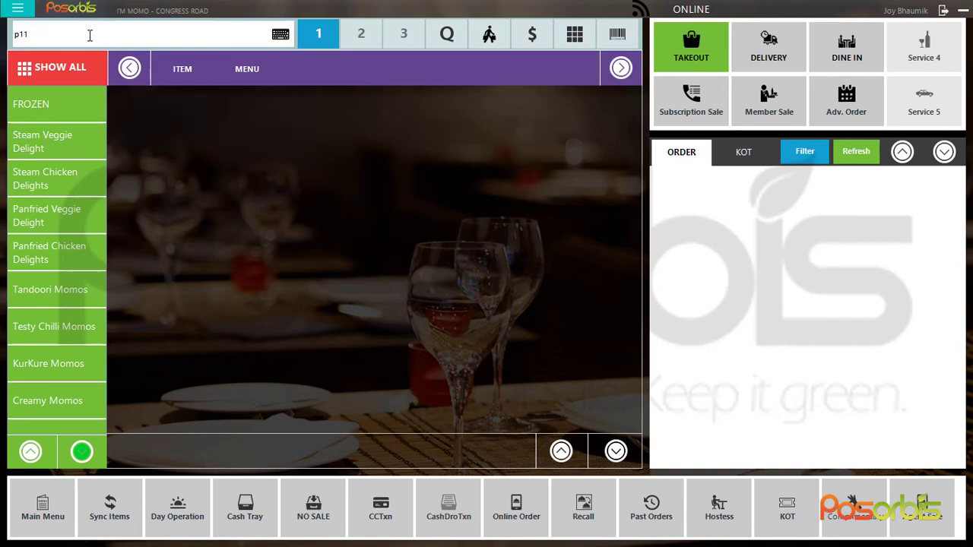
{"action": "key", "text": "BackSpace"}
{"action": "key", "text": "BackSpace"}
{"action": "key", "text": "BackSpace"}
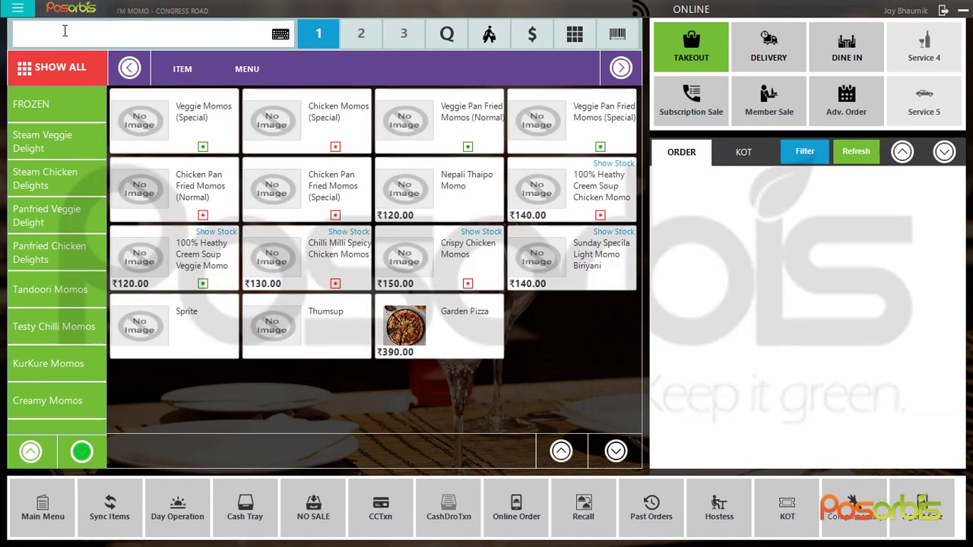
{"action": "type", "text": "pizz"}
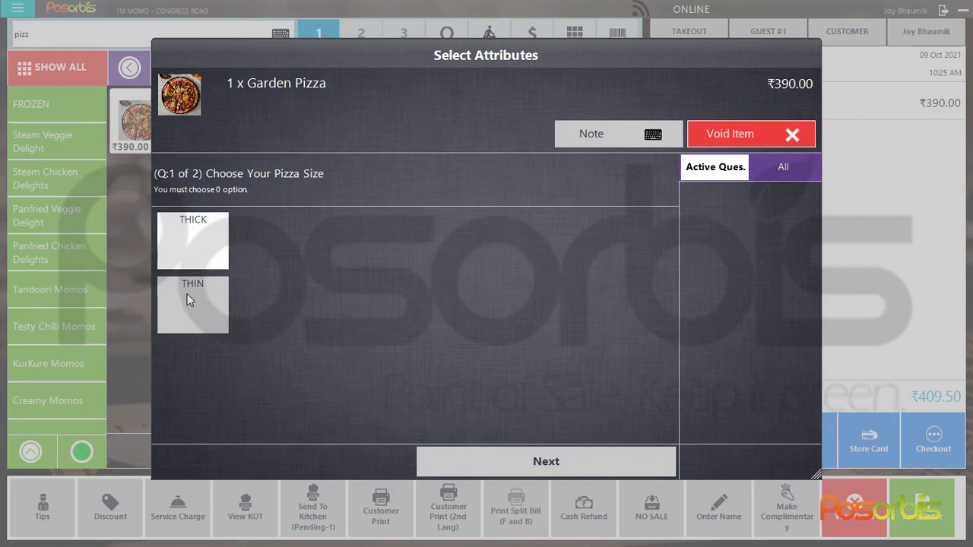
Make the Garden Pizza a THICK base with MUSHROOMS and BROCOLI toppings
{"action": "left_click", "coordinate": [192, 236]}
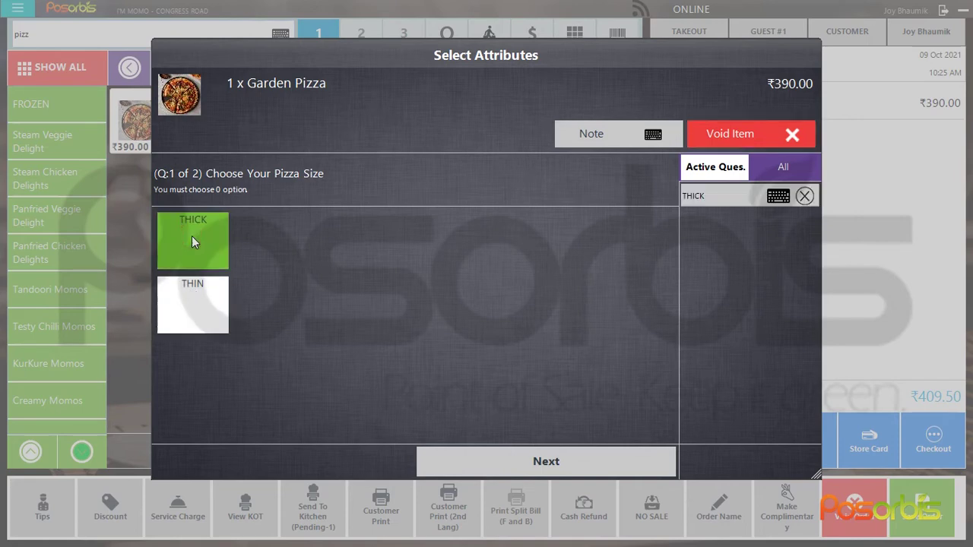
{"action": "left_click", "coordinate": [559, 452]}
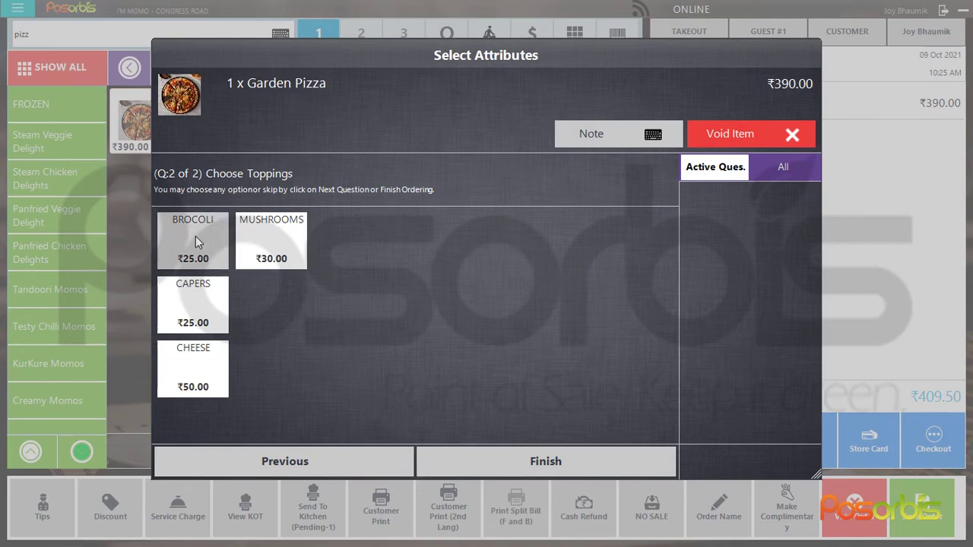
{"action": "left_click", "coordinate": [265, 242]}
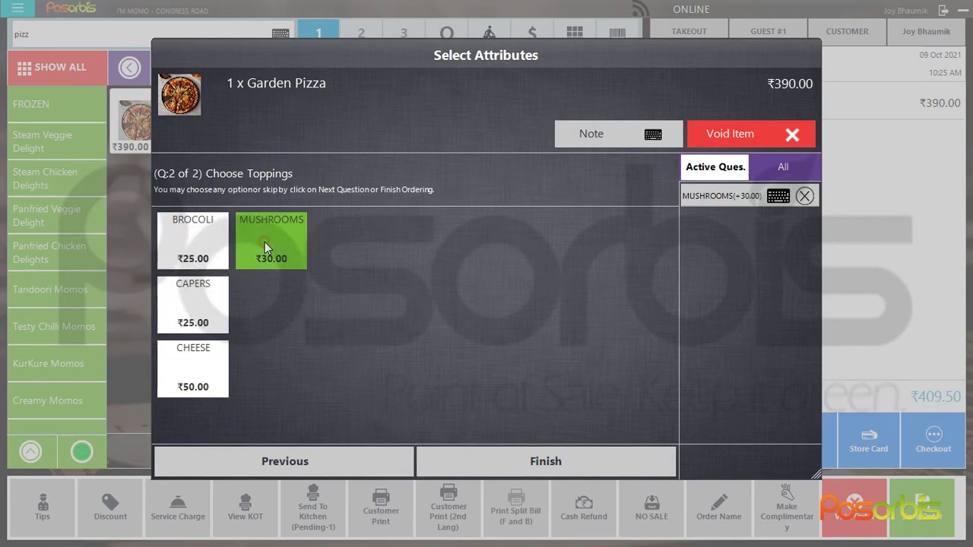
{"action": "left_click", "coordinate": [211, 241]}
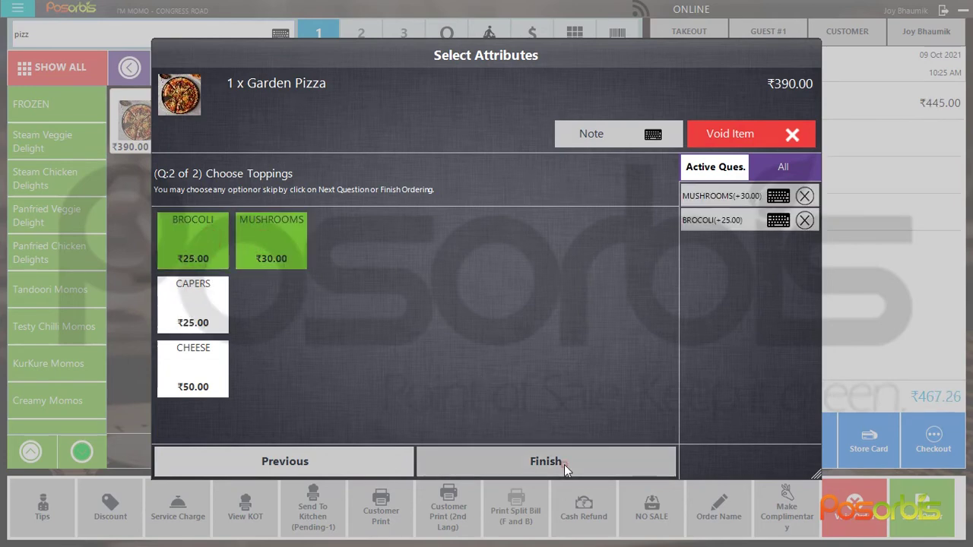
{"action": "left_click", "coordinate": [564, 464]}
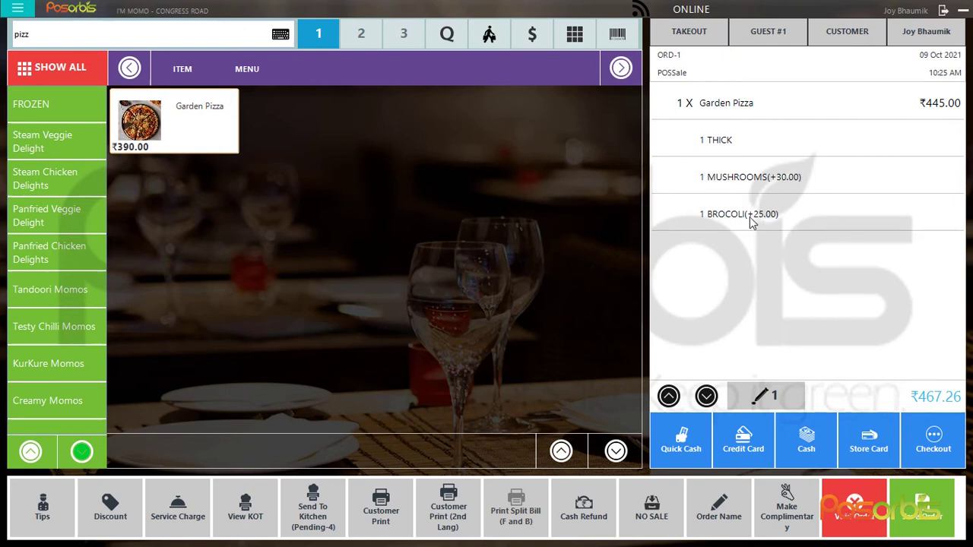
{"action": "left_click", "coordinate": [931, 400]}
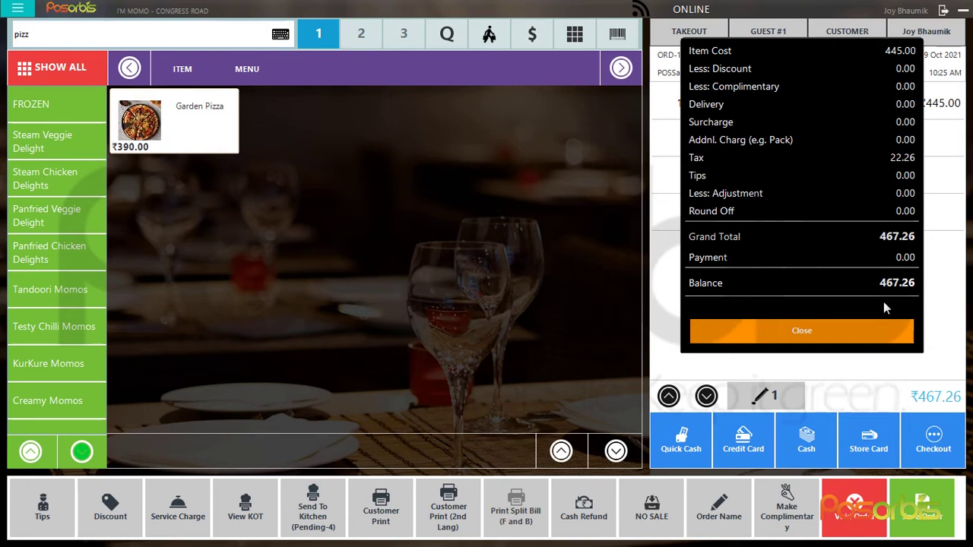
{"action": "left_click", "coordinate": [839, 331]}
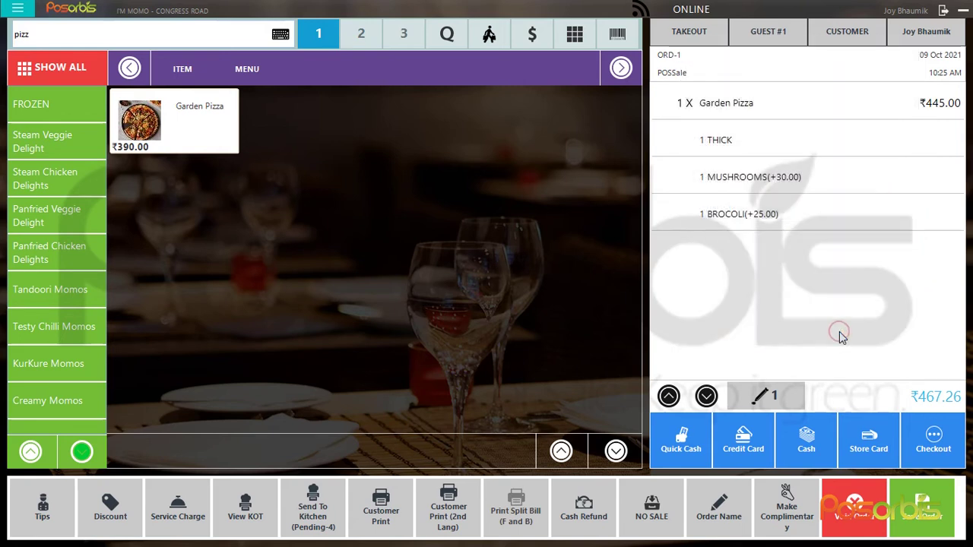
{"action": "left_click", "coordinate": [110, 510]}
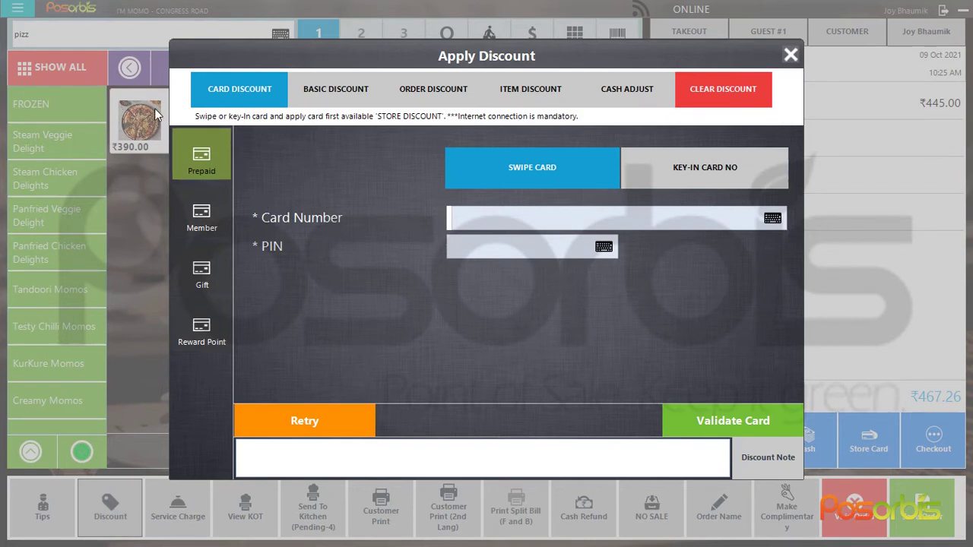
{"action": "left_click", "coordinate": [356, 95]}
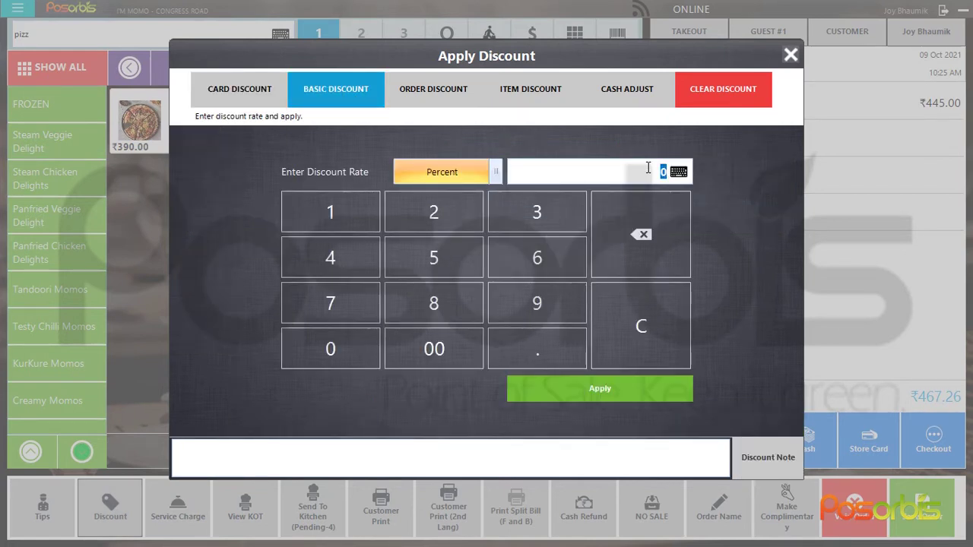
{"action": "left_click", "coordinate": [459, 87]}
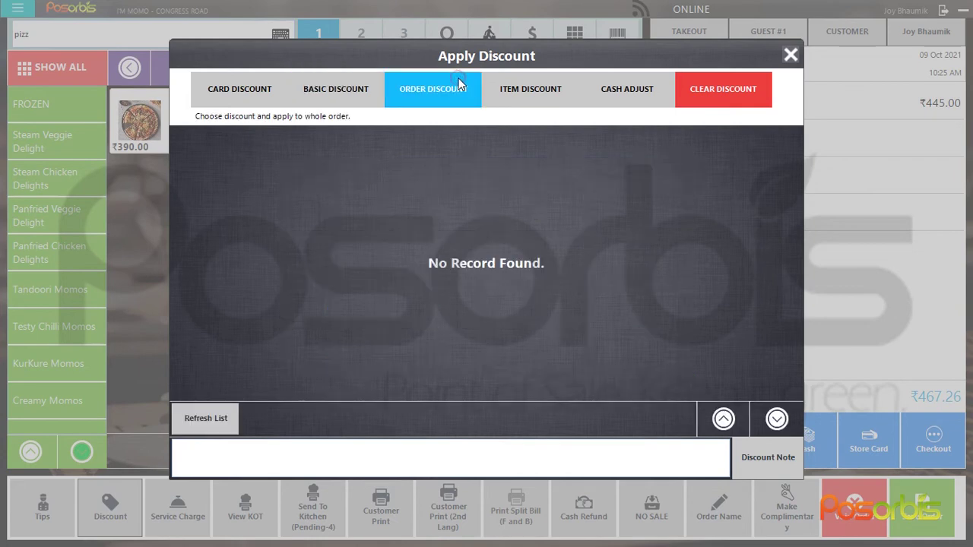
{"action": "left_click", "coordinate": [525, 89]}
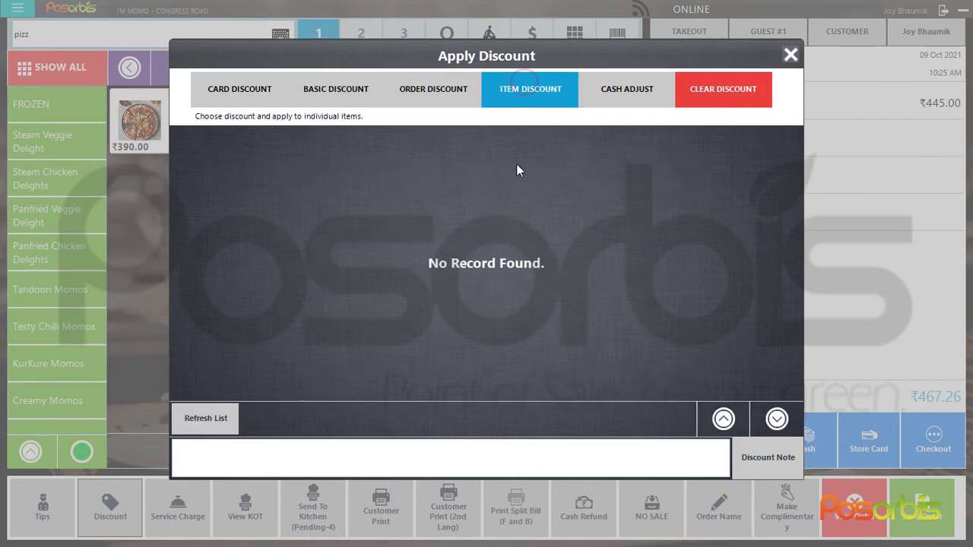
{"action": "left_click", "coordinate": [793, 55]}
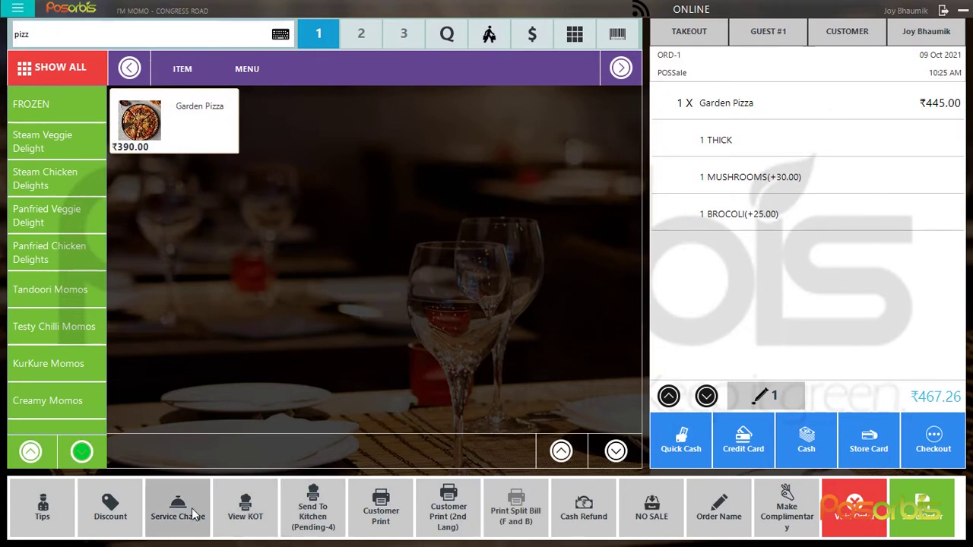
Add the kitchen note 'Less spicy' to the Garden Pizza in the Send To Kitchen list
{"action": "left_click", "coordinate": [314, 515]}
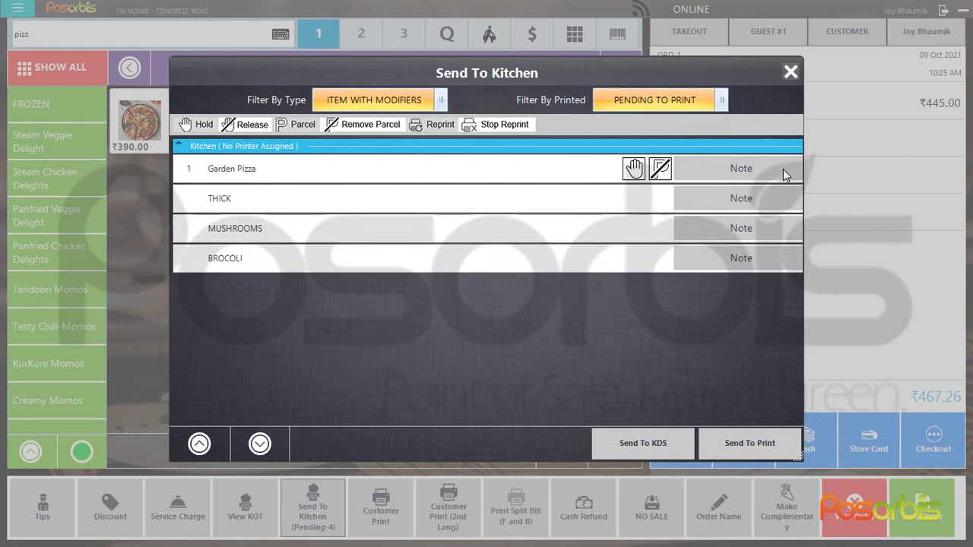
{"action": "left_click", "coordinate": [731, 169]}
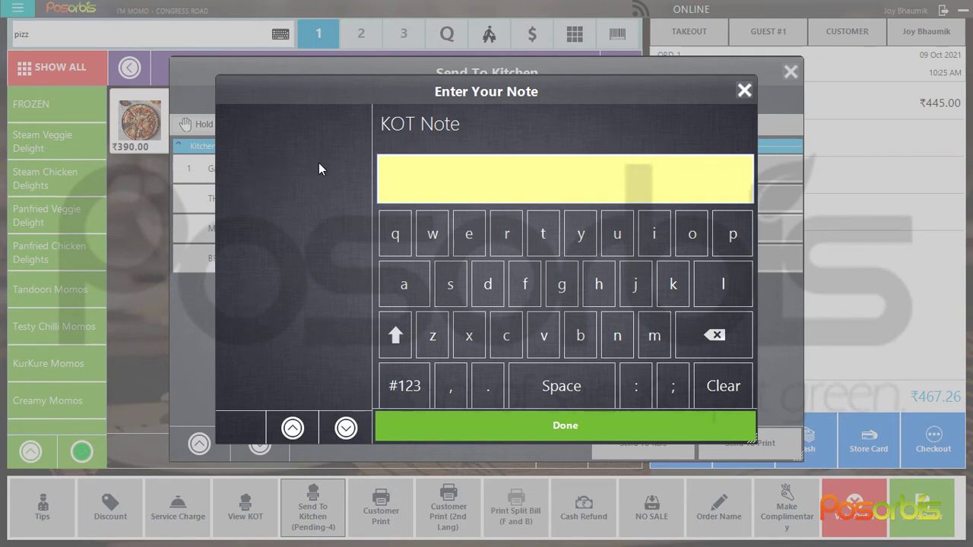
{"action": "left_click", "coordinate": [489, 180]}
{"action": "type", "text": "Less spicy"}
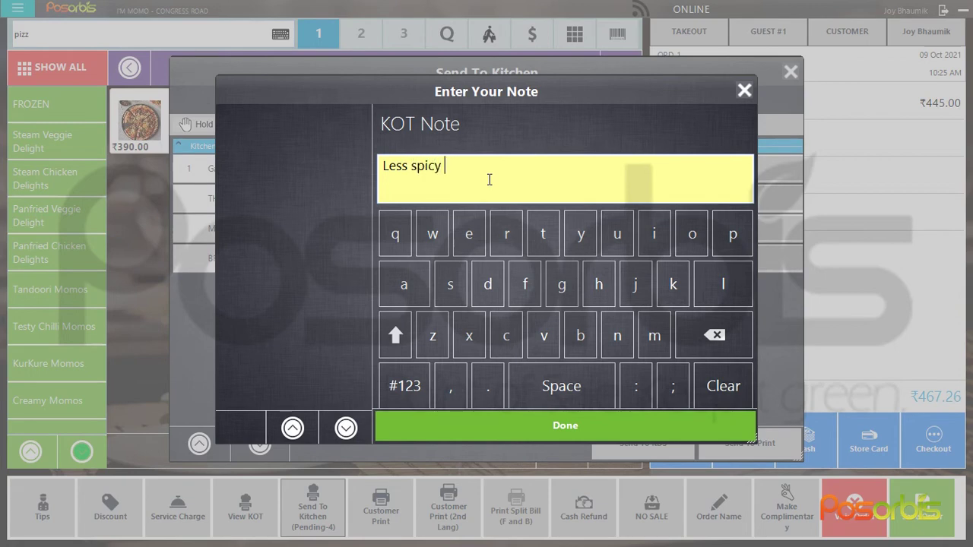
{"action": "left_click", "coordinate": [581, 435]}
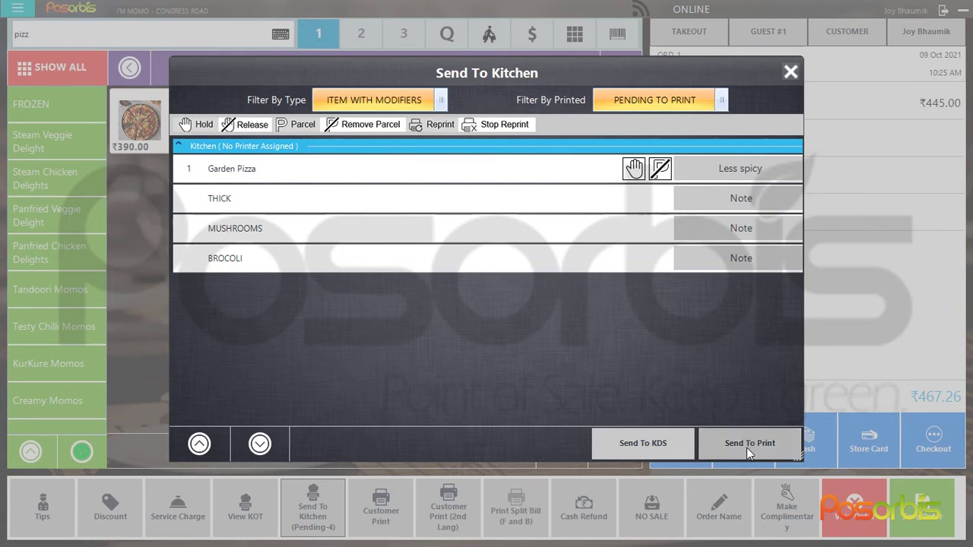
{"action": "left_click", "coordinate": [791, 72]}
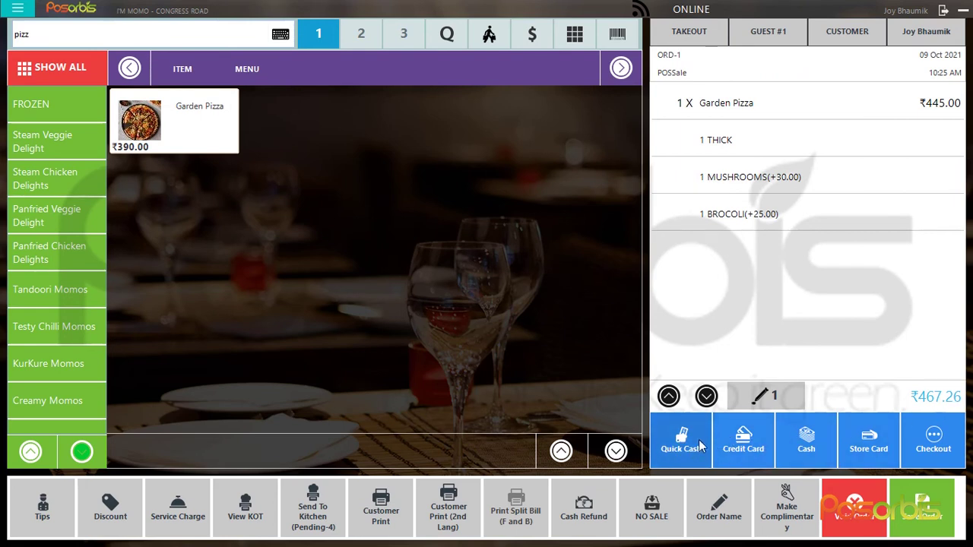
Pay ₹200 in cash toward the order, leaving the credit card form uncharged
{"action": "left_click", "coordinate": [740, 436]}
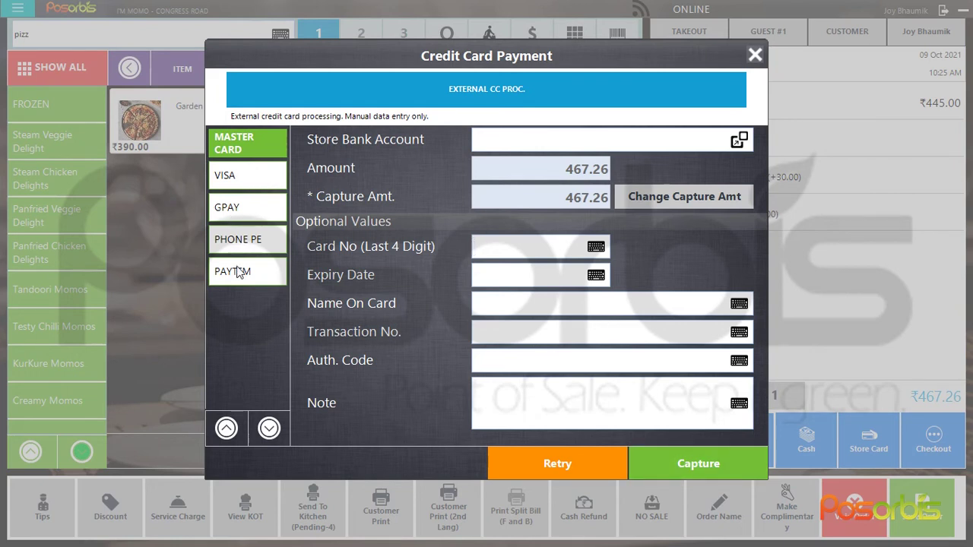
{"action": "left_click", "coordinate": [755, 54]}
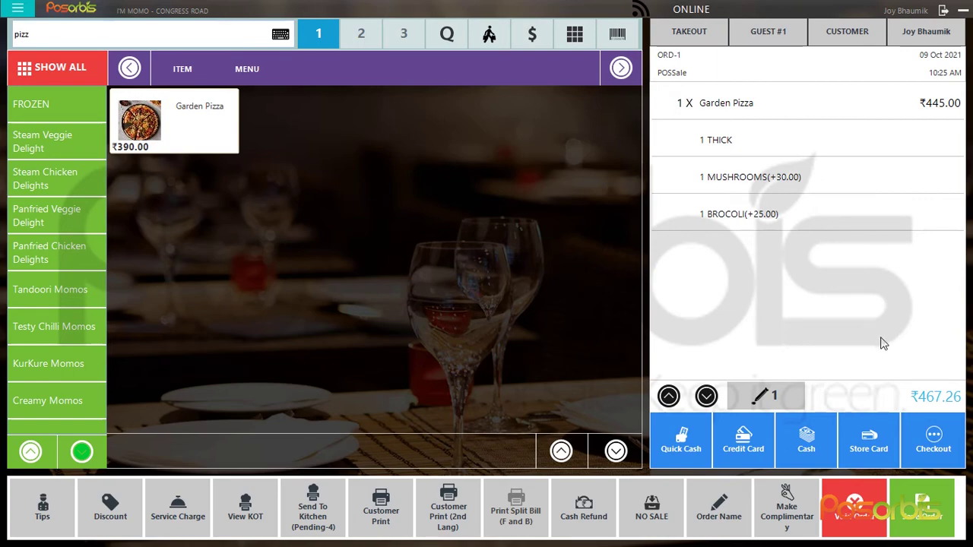
{"action": "left_click", "coordinate": [811, 442]}
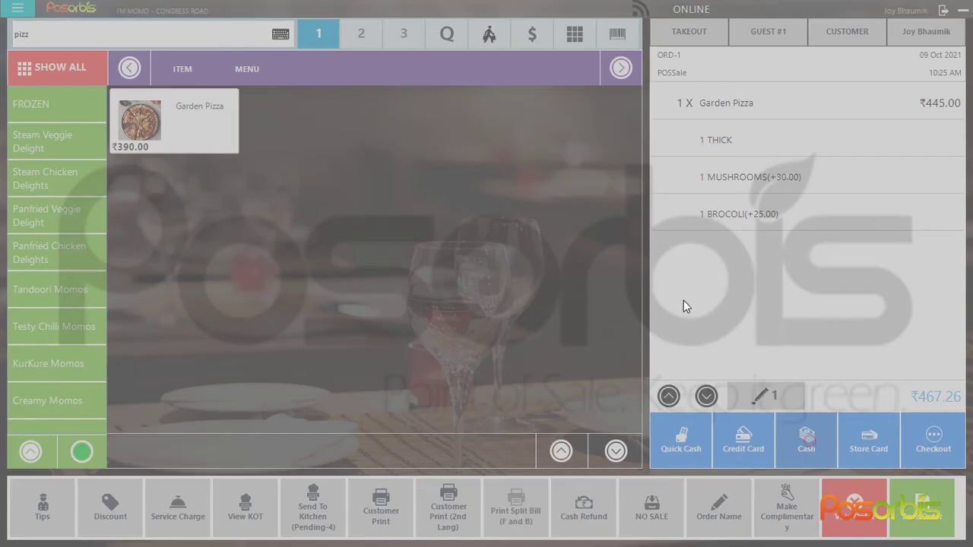
{"action": "left_click", "coordinate": [645, 131]}
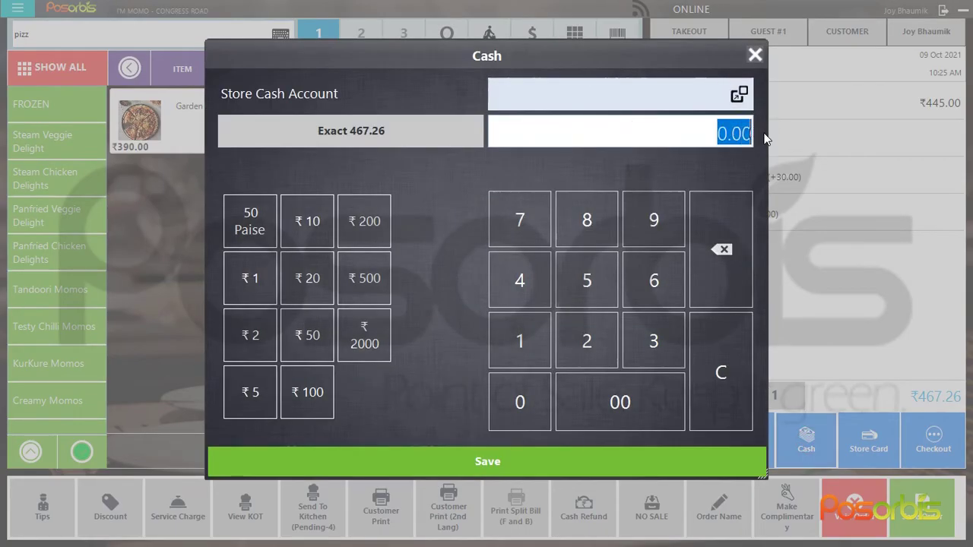
{"action": "type", "text": "200"}
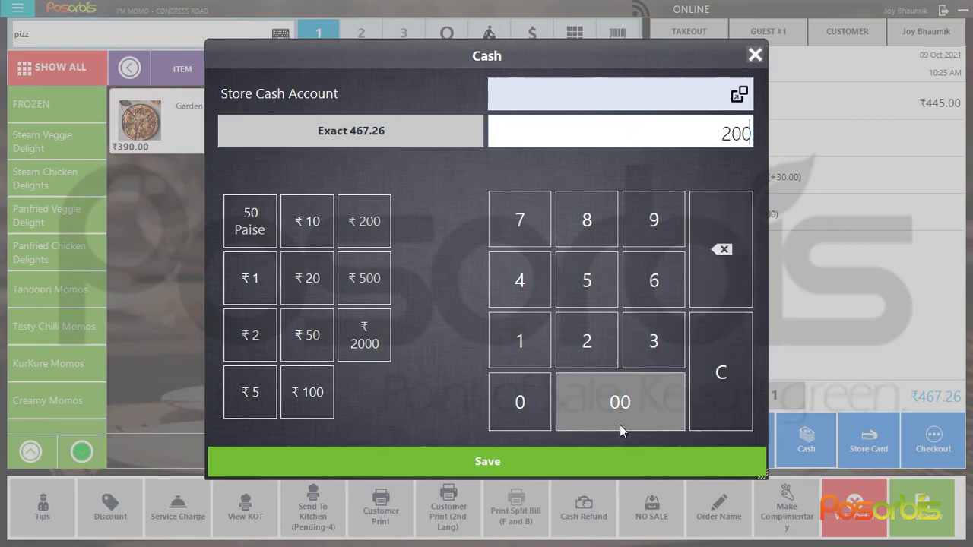
{"action": "left_click", "coordinate": [606, 459]}
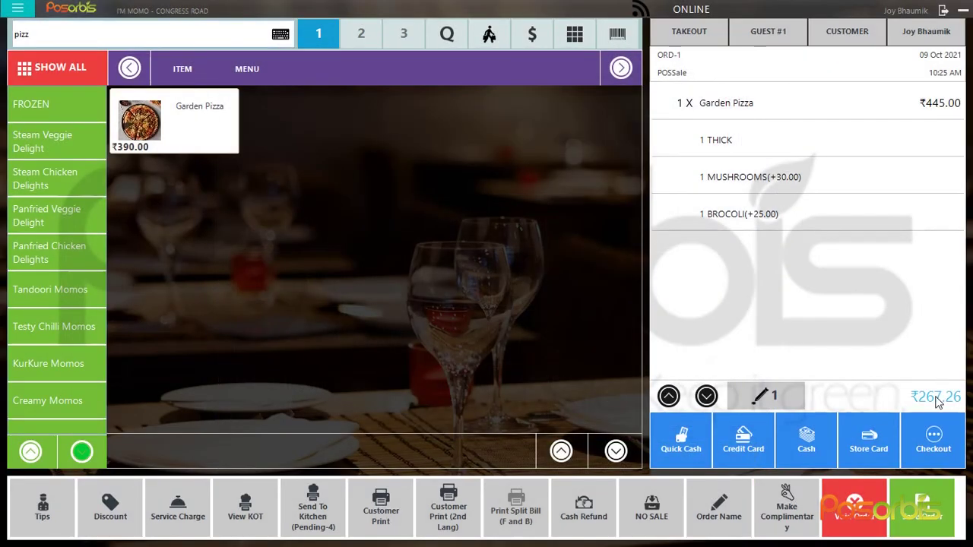
{"action": "left_click", "coordinate": [756, 446]}
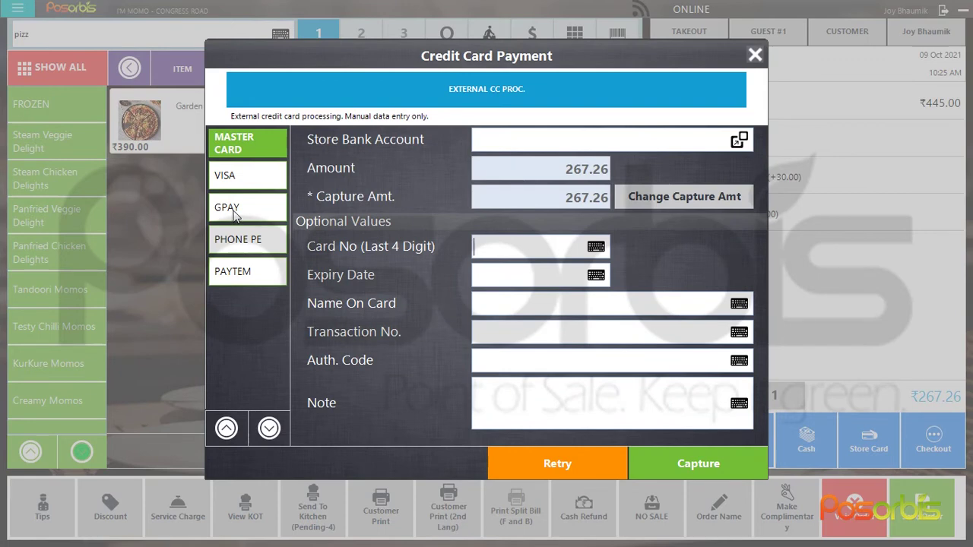
{"action": "left_click", "coordinate": [755, 55]}
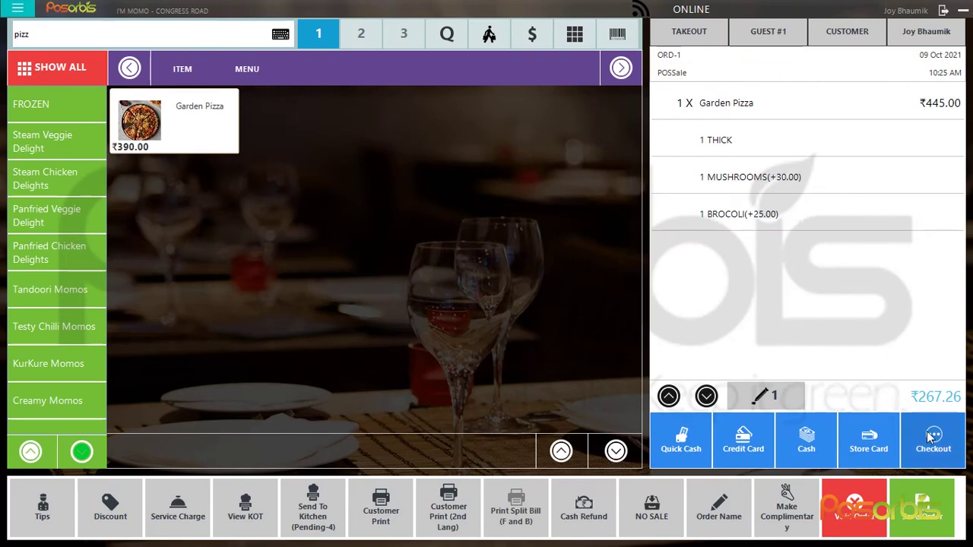
{"action": "left_click", "coordinate": [930, 438]}
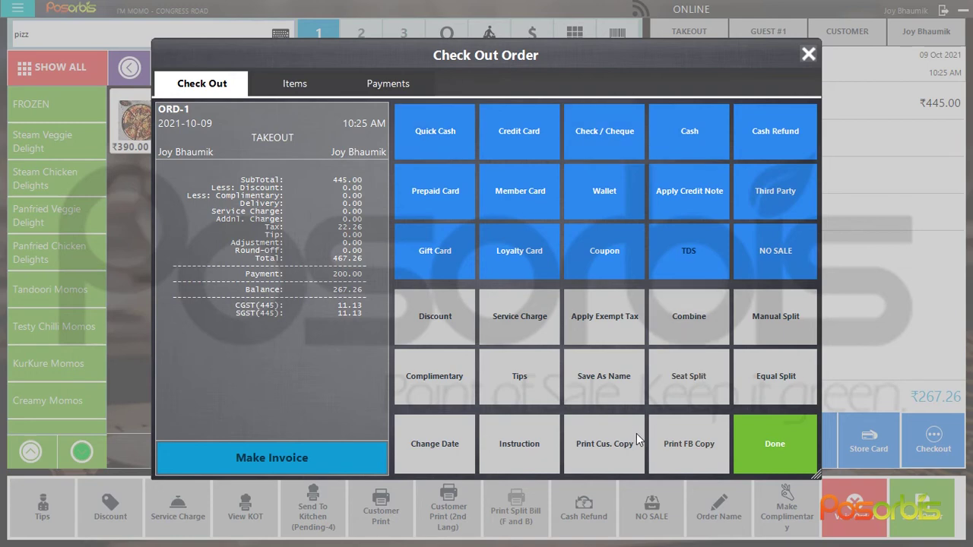
{"action": "left_click", "coordinate": [809, 54]}
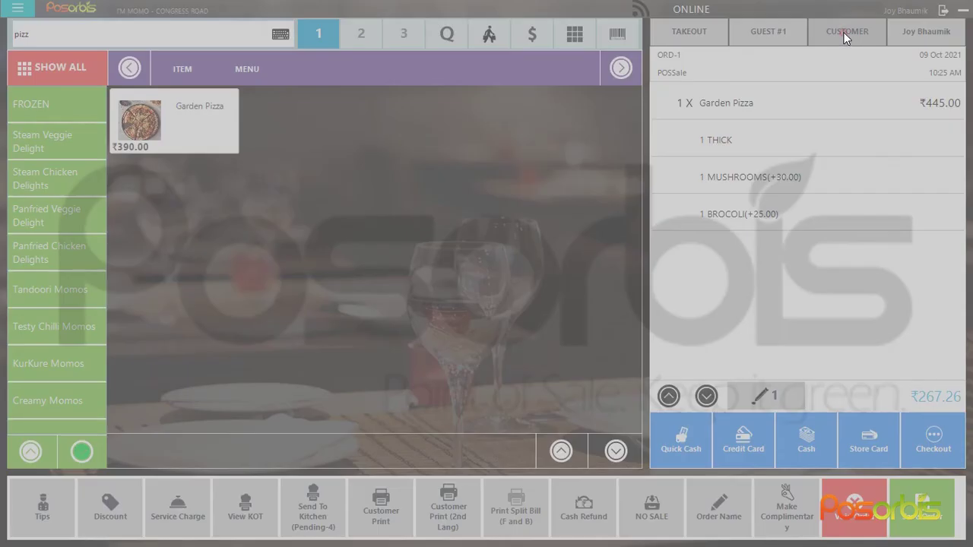
Open the customer lookup and start, then cancel, a new contact entry
{"action": "left_click", "coordinate": [845, 36]}
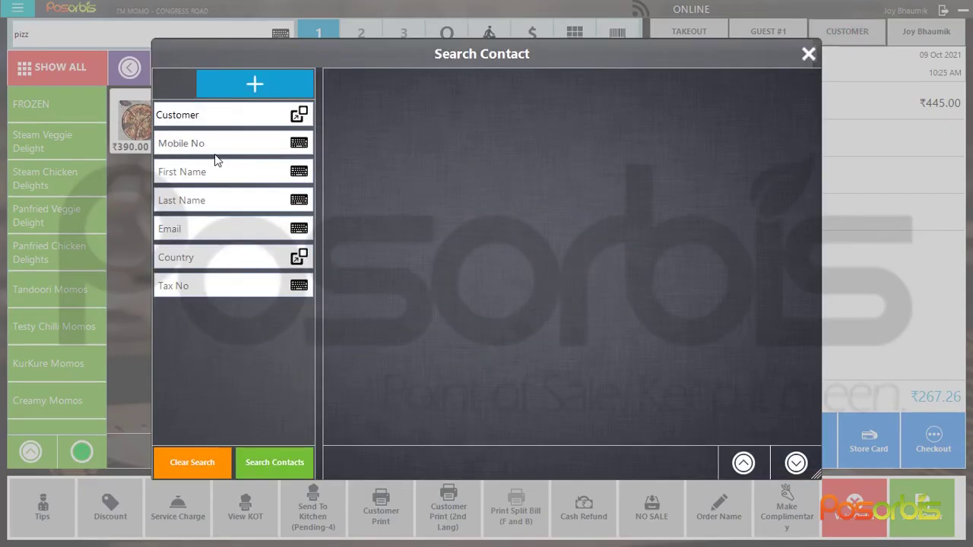
{"action": "left_click", "coordinate": [248, 83]}
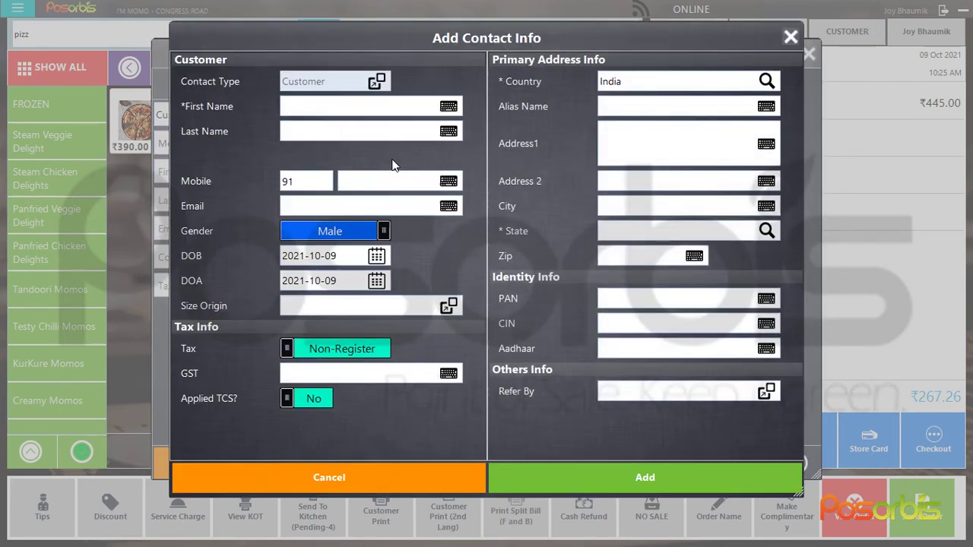
{"action": "left_click", "coordinate": [295, 106]}
{"action": "left_click", "coordinate": [297, 134]}
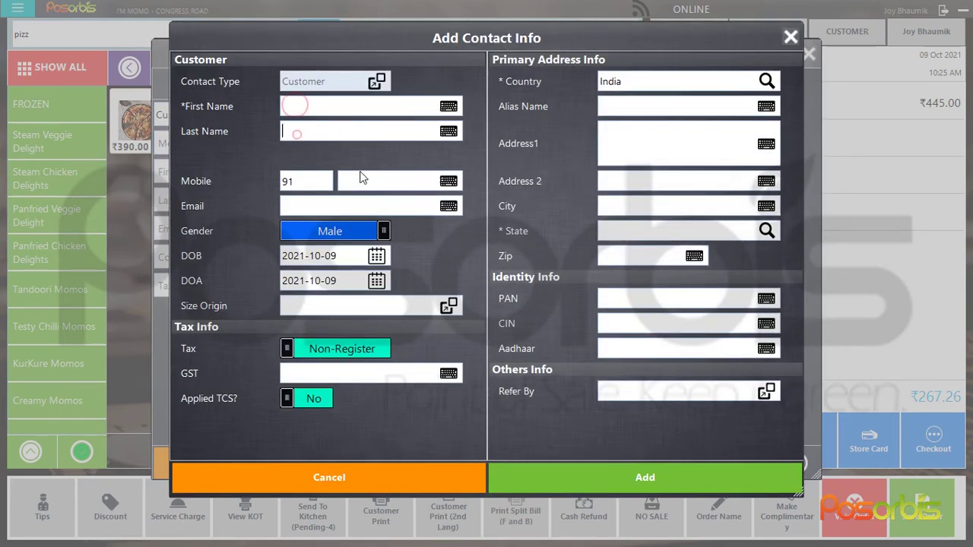
{"action": "left_click", "coordinate": [665, 226]}
{"action": "left_click", "coordinate": [354, 481]}
Find the existing customer by mobile number and attach them to the order
{"action": "left_click", "coordinate": [207, 144]}
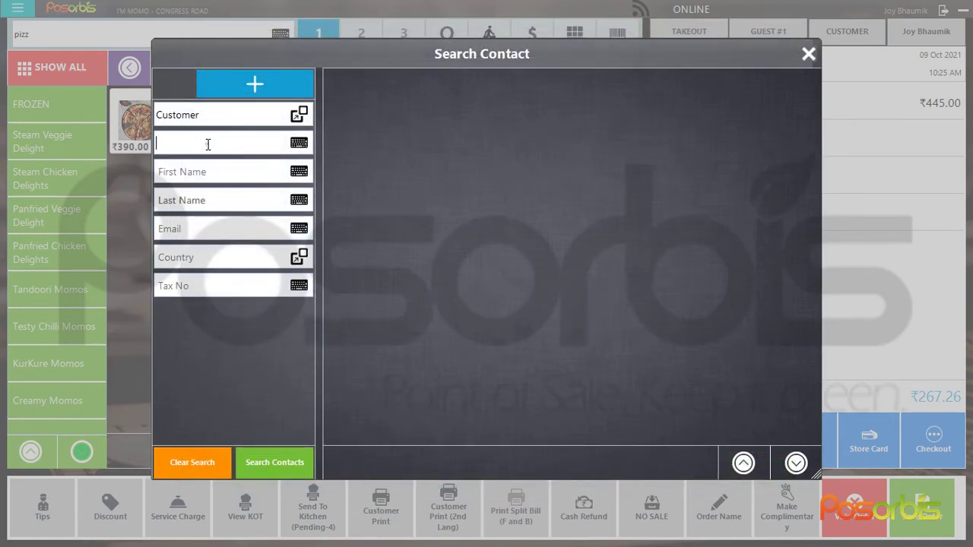
{"action": "type", "text": "90"}
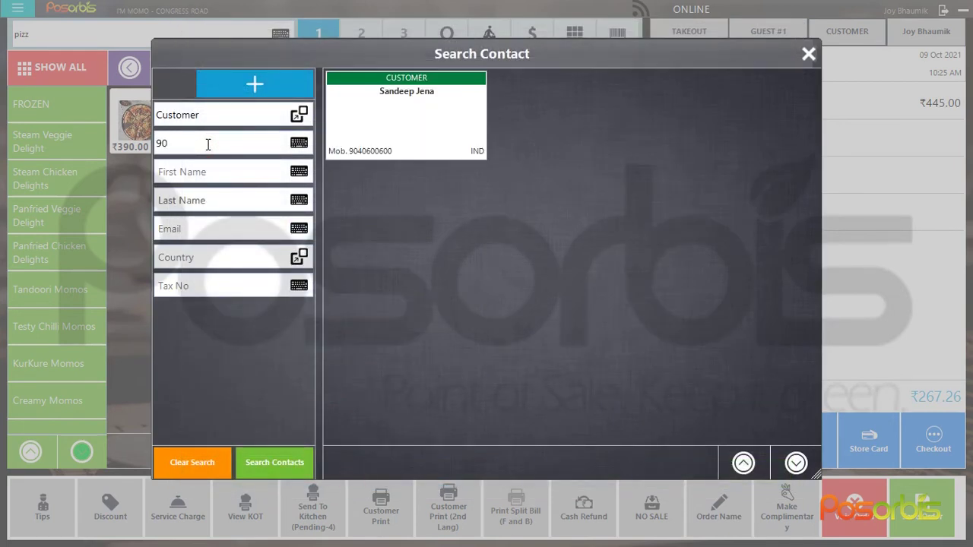
{"action": "left_click", "coordinate": [393, 119]}
{"action": "left_click", "coordinate": [761, 461]}
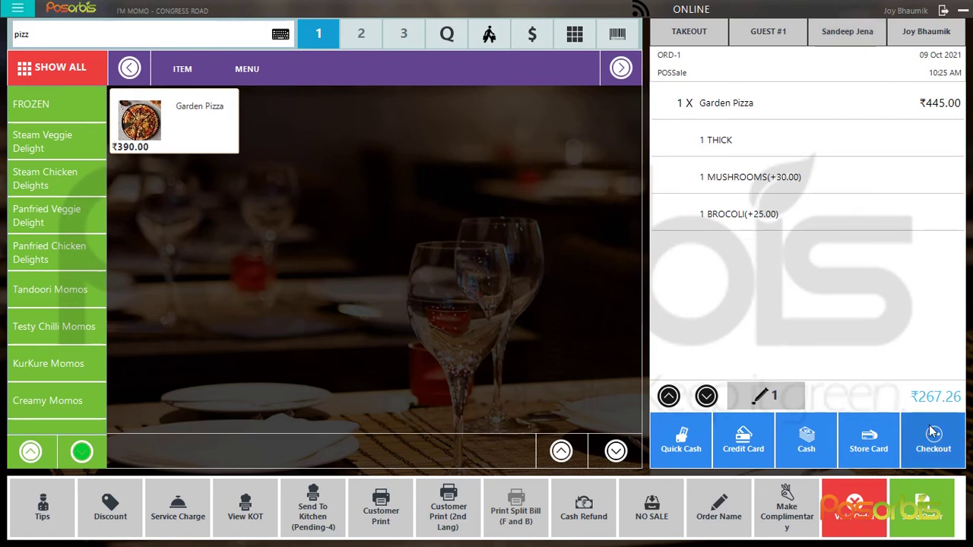
Settle the remaining balance in cash, then save a table T-1 order of one Full Veggie Afgani Masala Mix Momos
{"action": "left_click", "coordinate": [672, 437]}
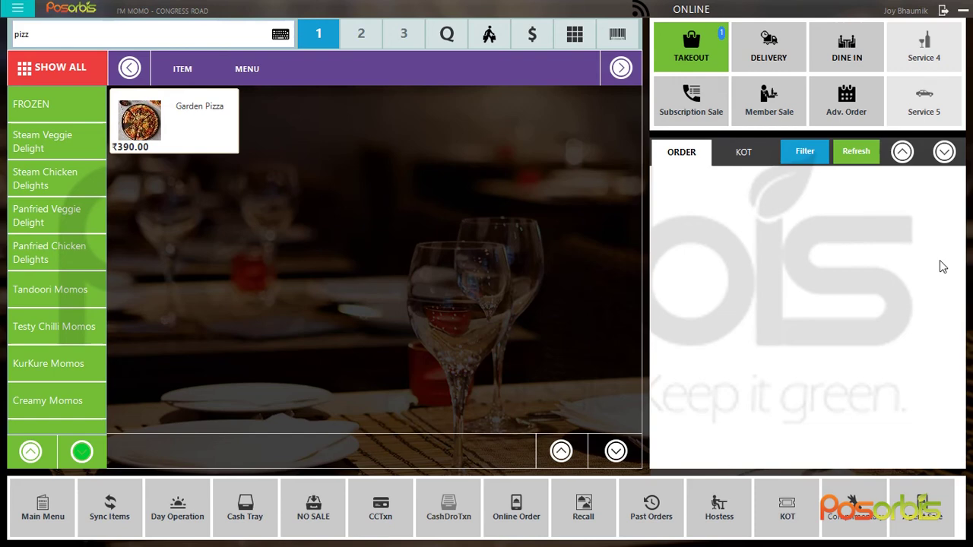
{"action": "left_click", "coordinate": [848, 46]}
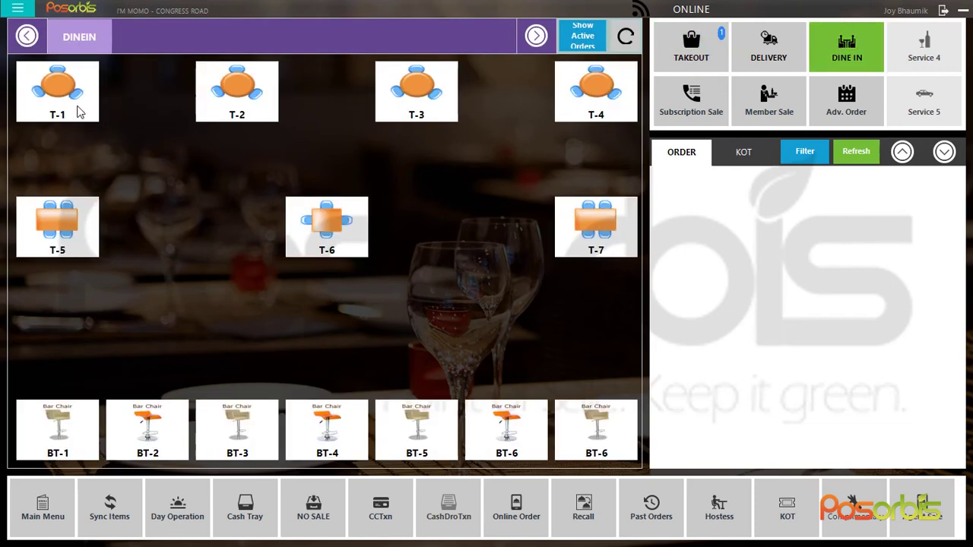
{"action": "left_click", "coordinate": [57, 91]}
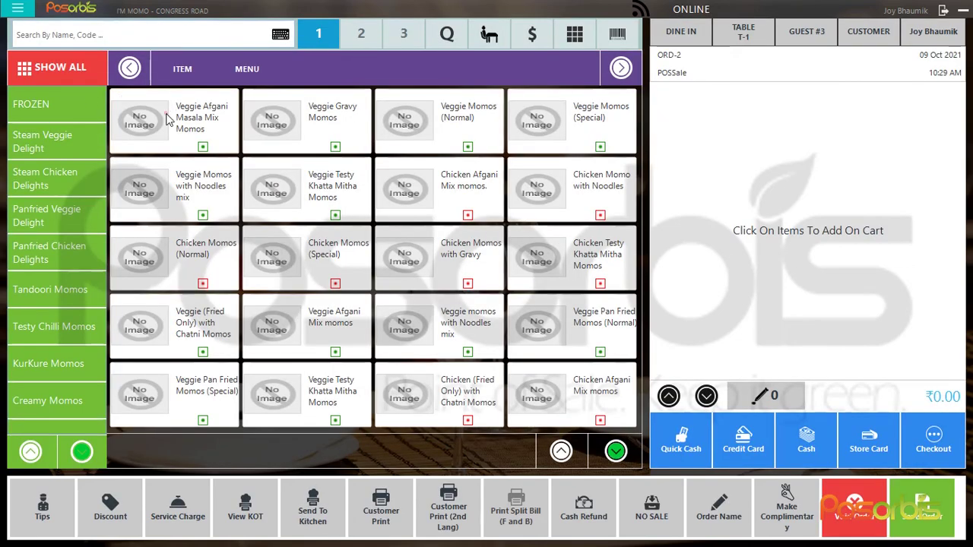
{"action": "left_click", "coordinate": [166, 113]}
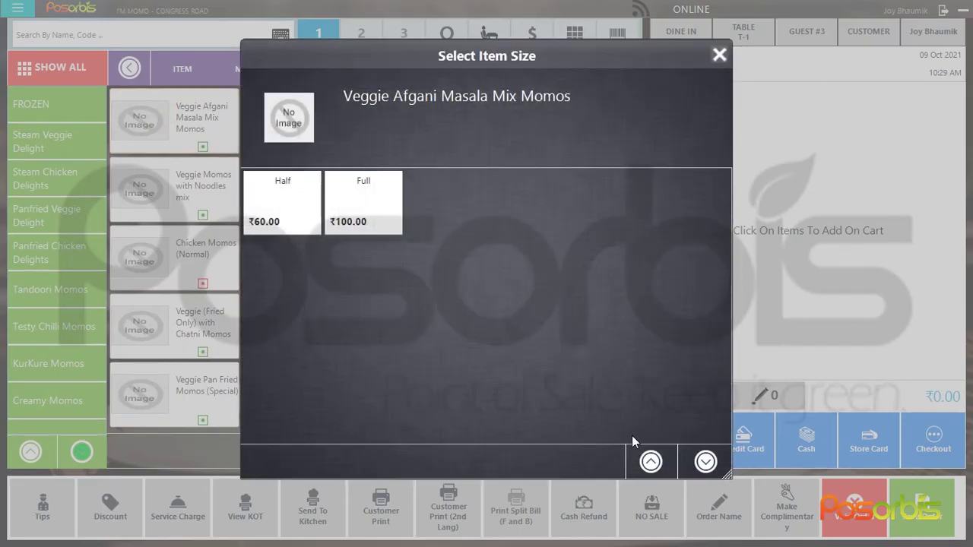
{"action": "left_click", "coordinate": [365, 200]}
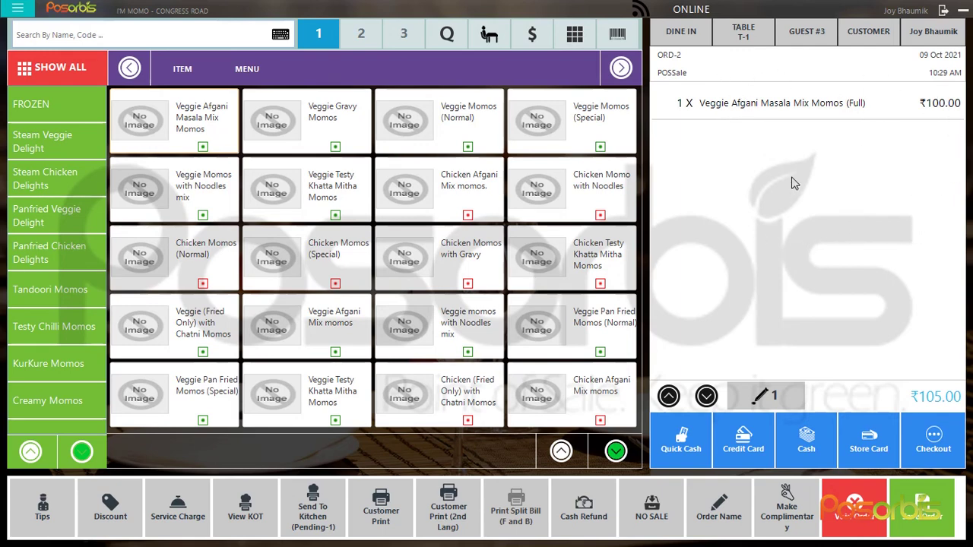
{"action": "left_click", "coordinate": [918, 521]}
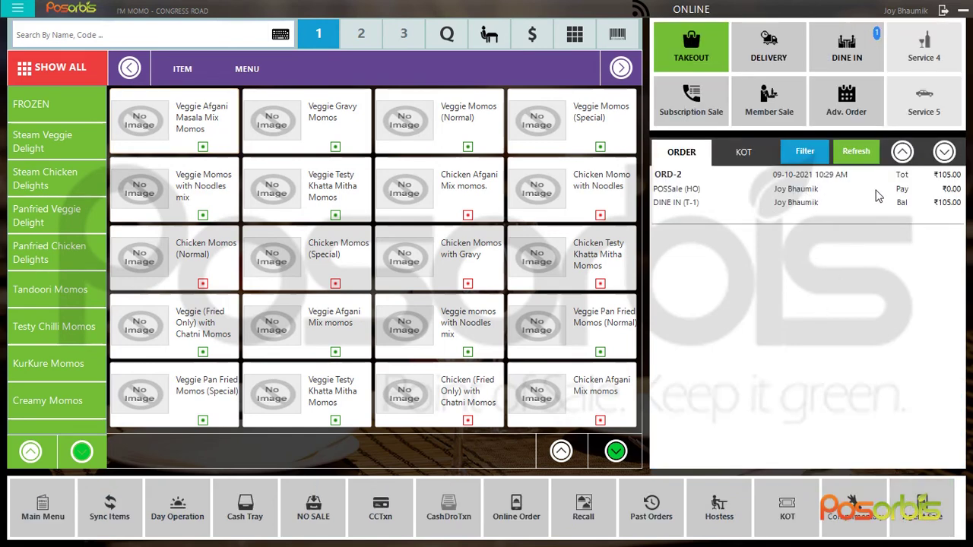
{"action": "left_click", "coordinate": [842, 59]}
Save a T-2 dine-in order of full Veggie Gravy Momos and half Chicken Afgani Mix momos (₹189.00)
{"action": "left_click", "coordinate": [257, 98]}
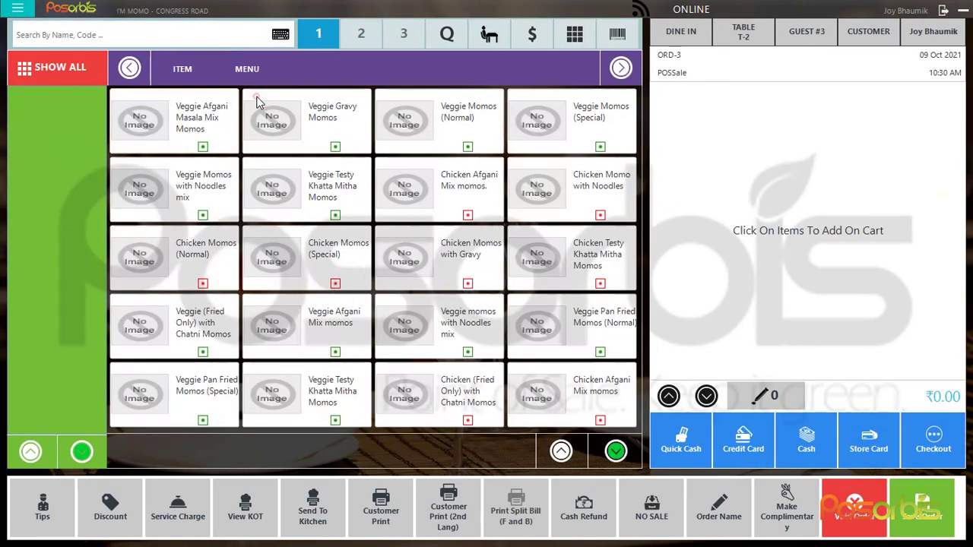
{"action": "left_click", "coordinate": [257, 101]}
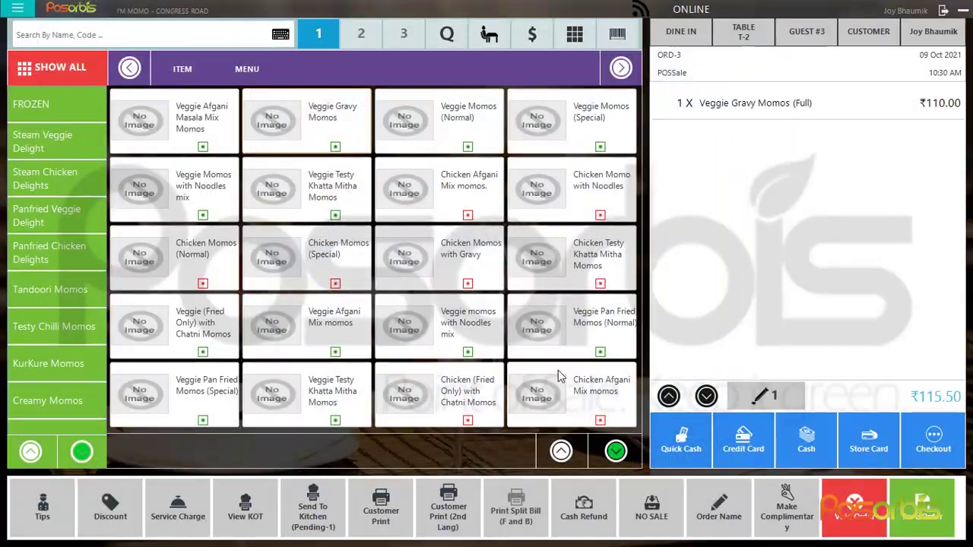
{"action": "left_click", "coordinate": [558, 370]}
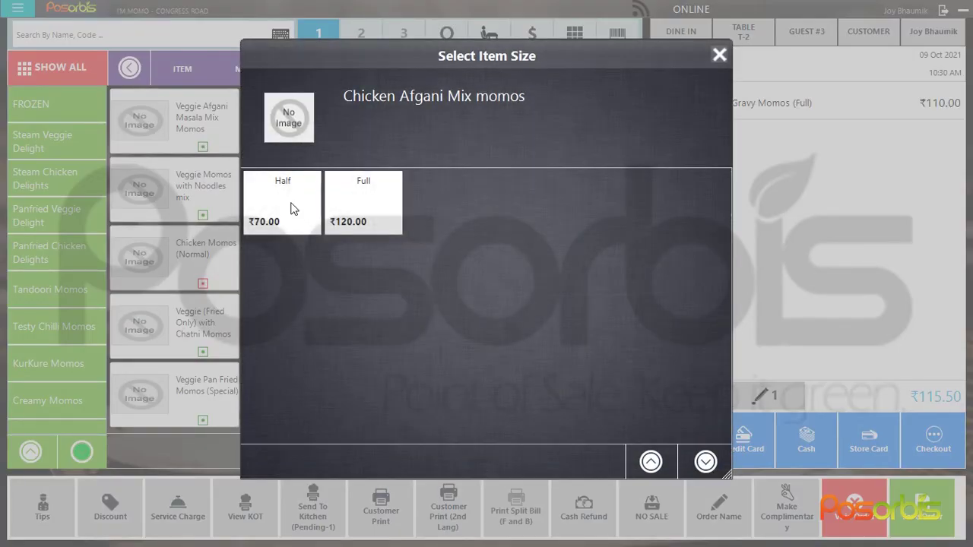
{"action": "left_click", "coordinate": [292, 209]}
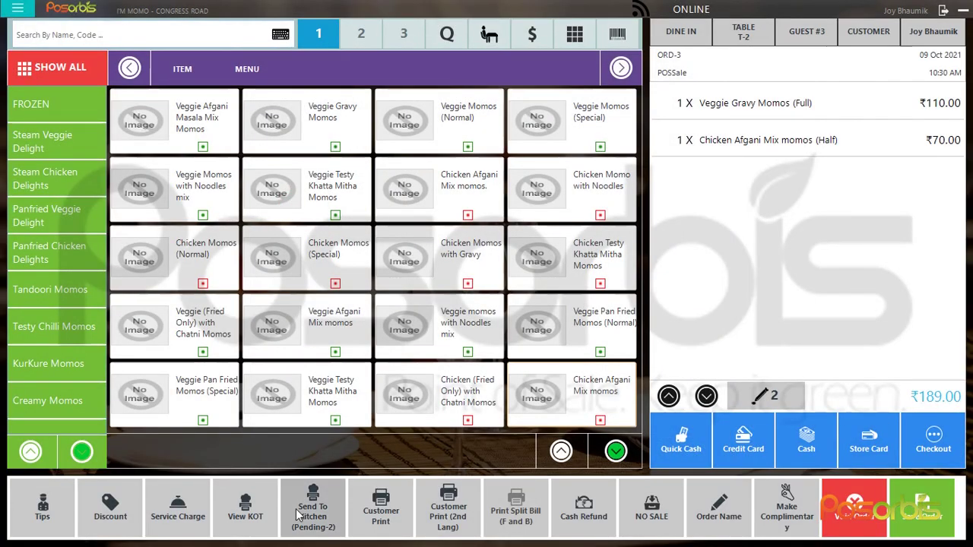
{"action": "left_click", "coordinate": [934, 506]}
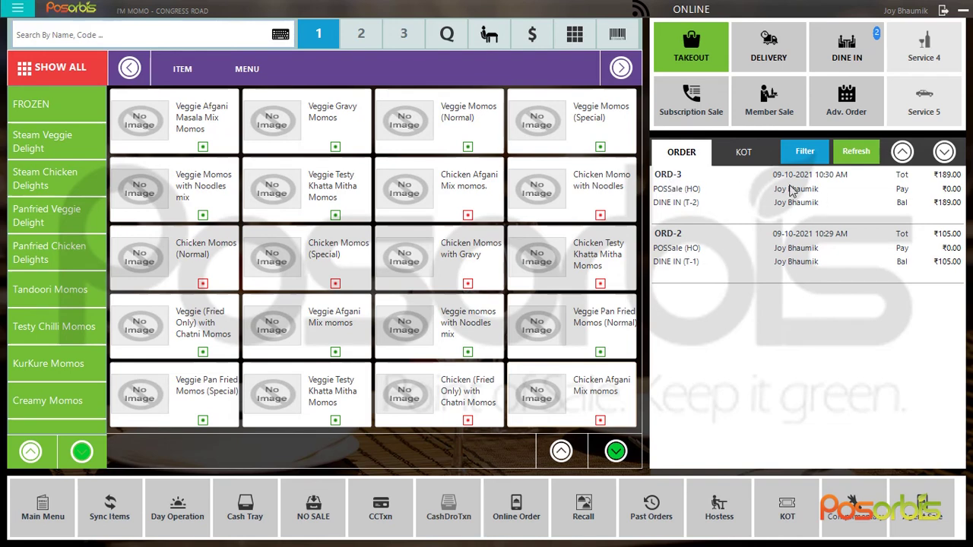
Add a full Chicken Momo with Noodles to T-1's ORD-2, then settle the ₹241.50 order by Quick Cash
{"action": "left_click", "coordinate": [784, 257]}
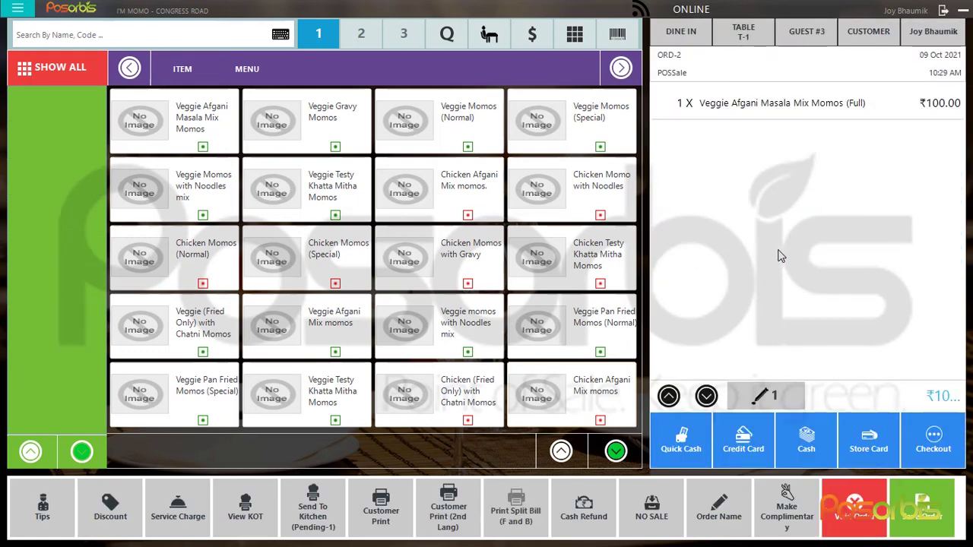
{"action": "left_click", "coordinate": [590, 188]}
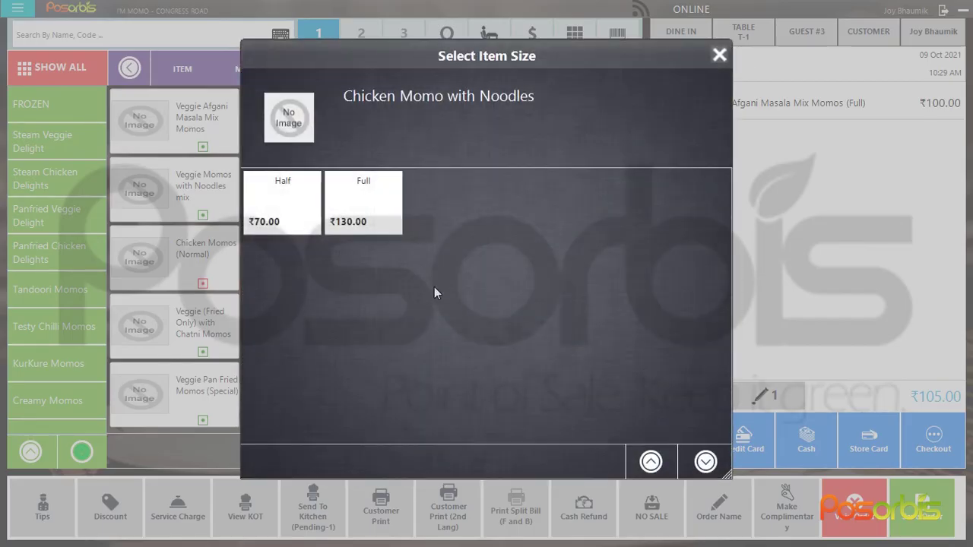
{"action": "left_click", "coordinate": [368, 204]}
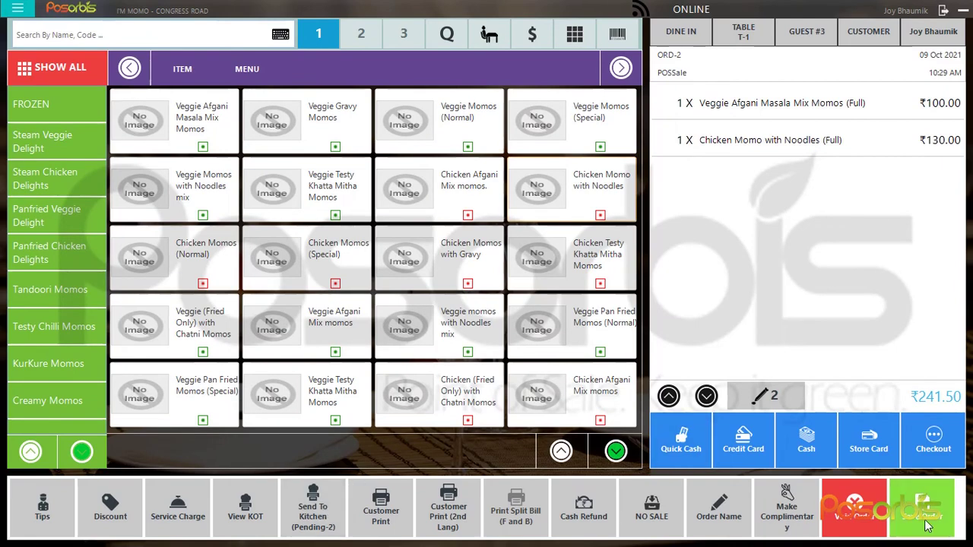
{"action": "left_click", "coordinate": [928, 525]}
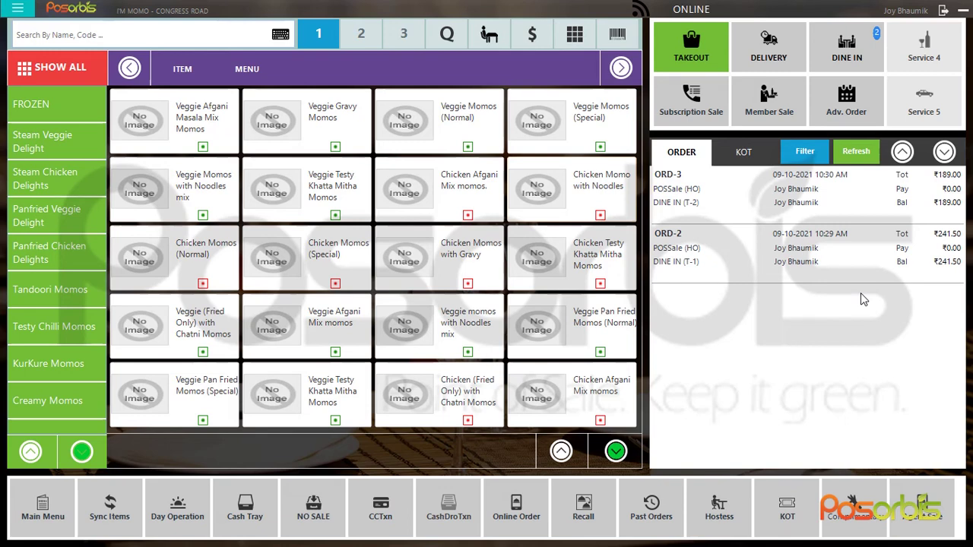
{"action": "left_click", "coordinate": [810, 254]}
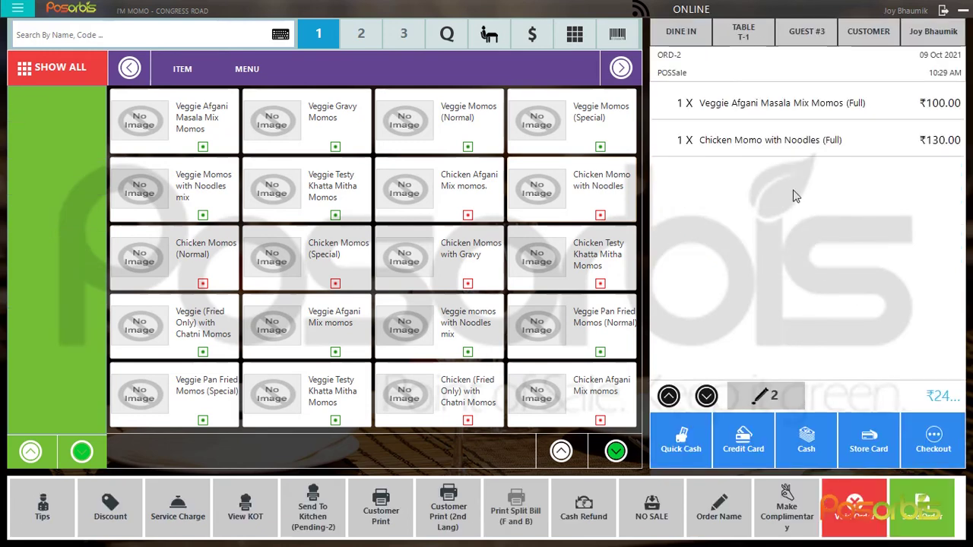
{"action": "left_click", "coordinate": [681, 433]}
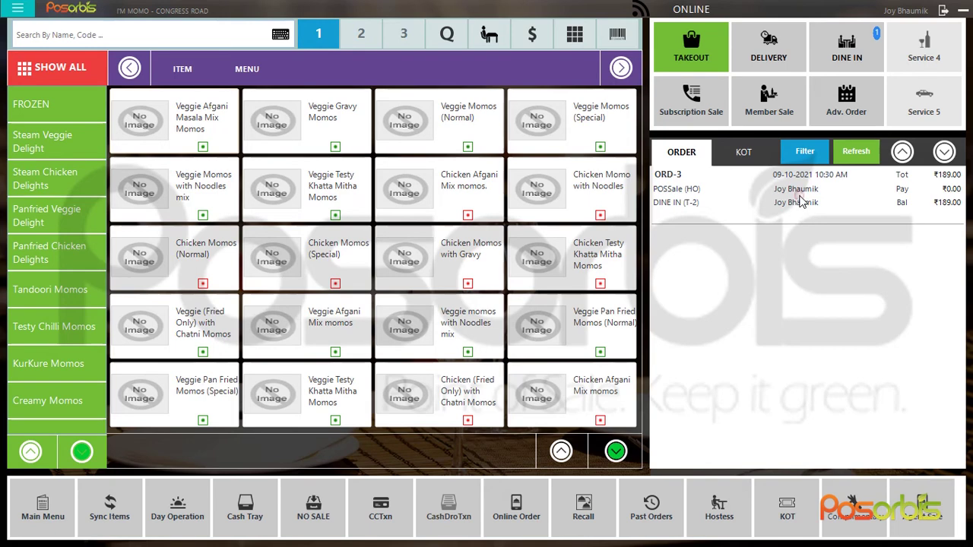
Capture ORD-3's ₹189 as a MASTER CARD credit card payment and view Past Orders
{"action": "left_click", "coordinate": [800, 201]}
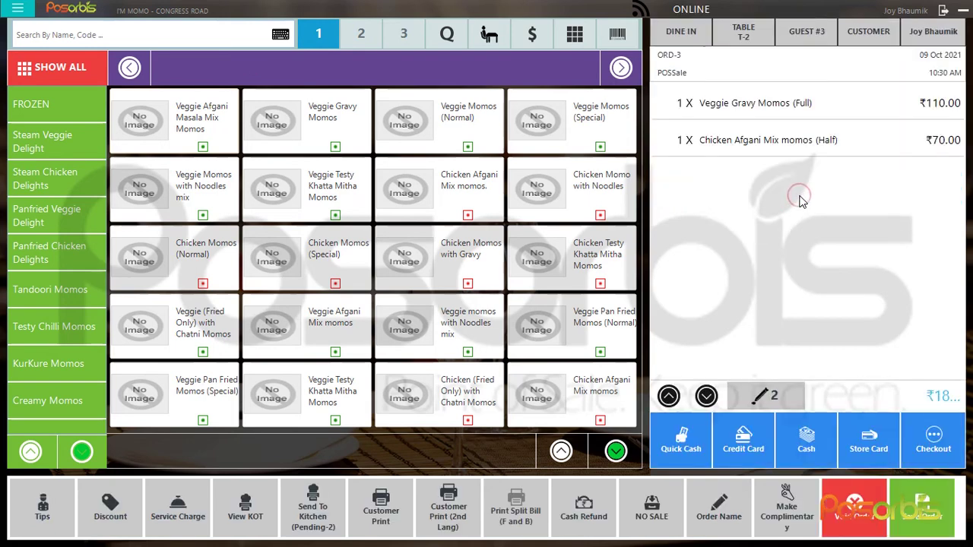
{"action": "left_click", "coordinate": [745, 439]}
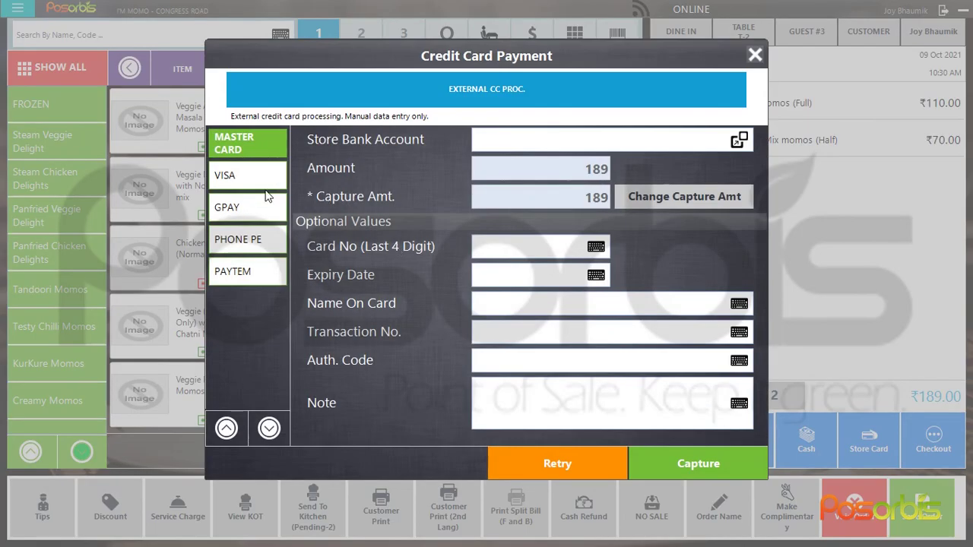
{"action": "left_click", "coordinate": [248, 208]}
{"action": "left_click", "coordinate": [252, 138]}
{"action": "left_click", "coordinate": [680, 466]}
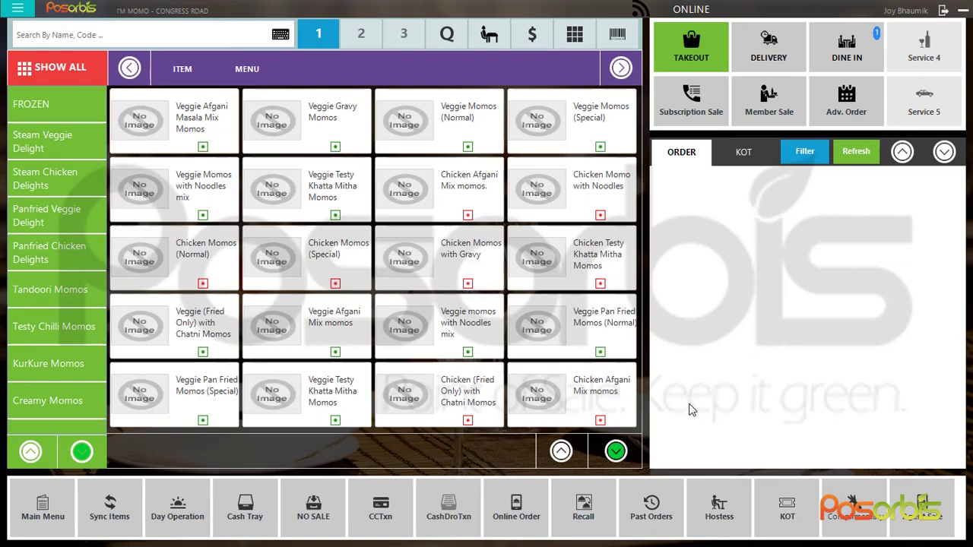
{"action": "left_click", "coordinate": [655, 511]}
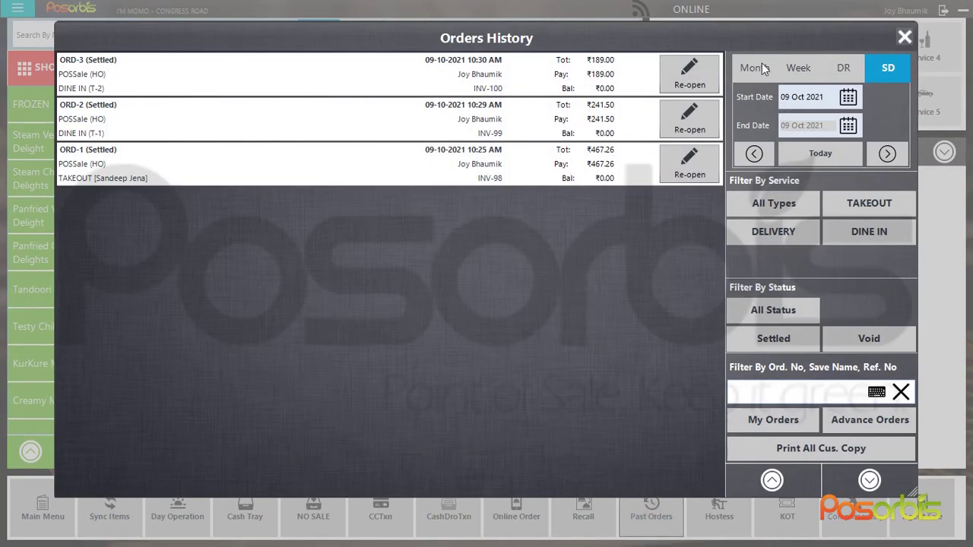
Close Orders History, then check that Recall Active Orders lists nothing and close it
{"action": "left_click", "coordinate": [905, 38]}
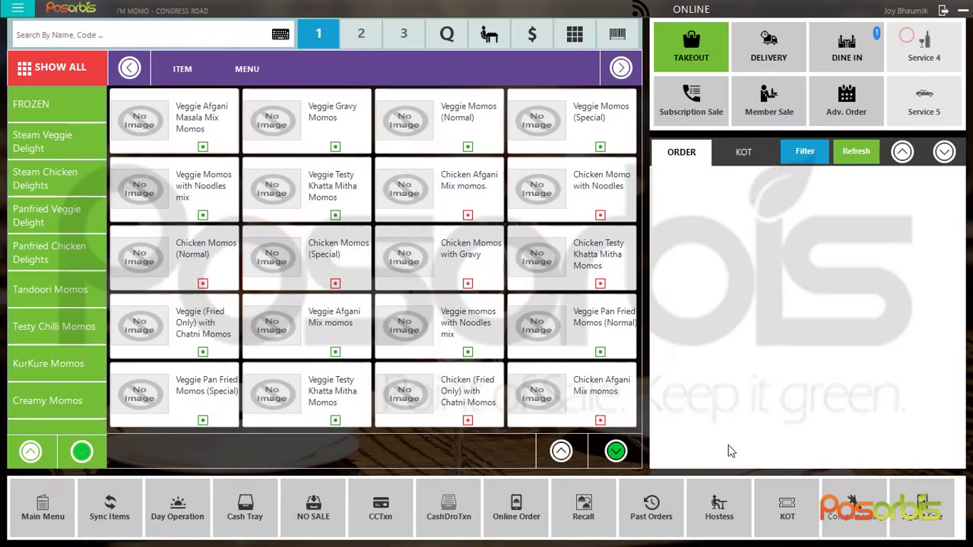
{"action": "left_click", "coordinate": [652, 511]}
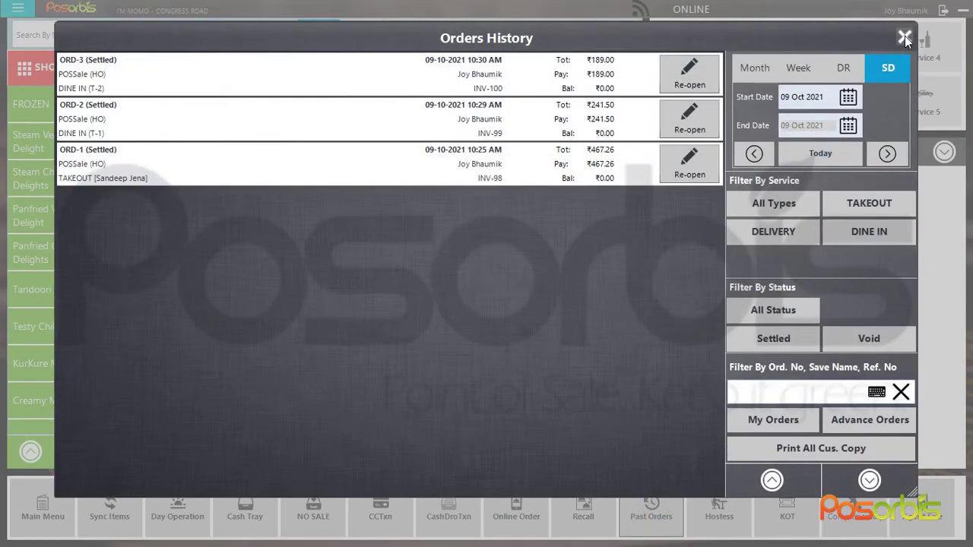
{"action": "left_click", "coordinate": [905, 38]}
{"action": "left_click", "coordinate": [584, 510]}
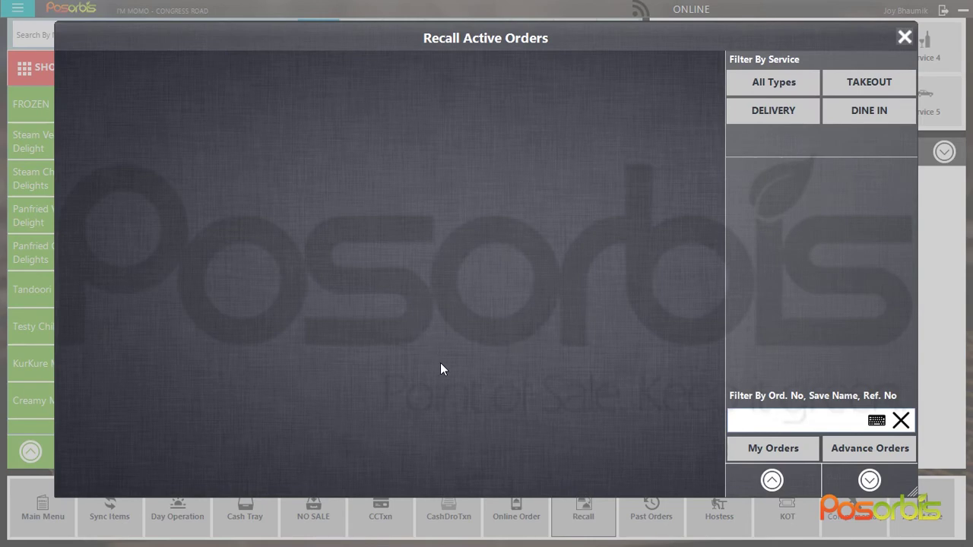
{"action": "left_click", "coordinate": [905, 38]}
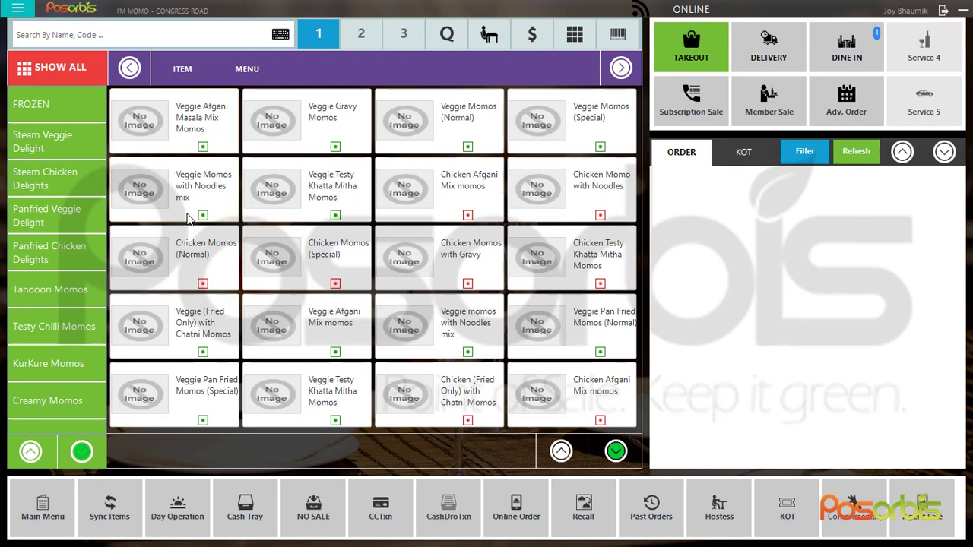
From Main Menu, go to REPORT's Favourite Reports and select Daily Status By Business Date
{"action": "left_click", "coordinate": [50, 505]}
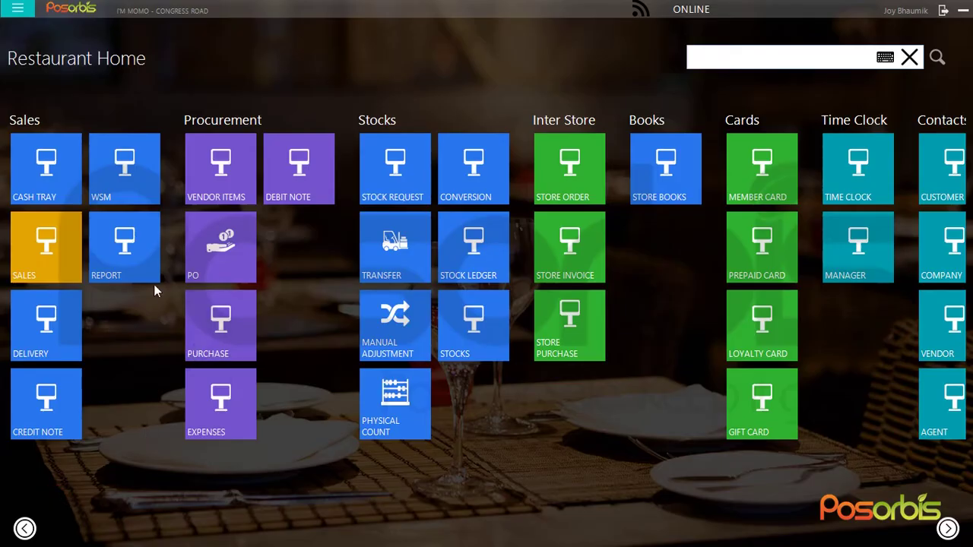
{"action": "left_click", "coordinate": [123, 240]}
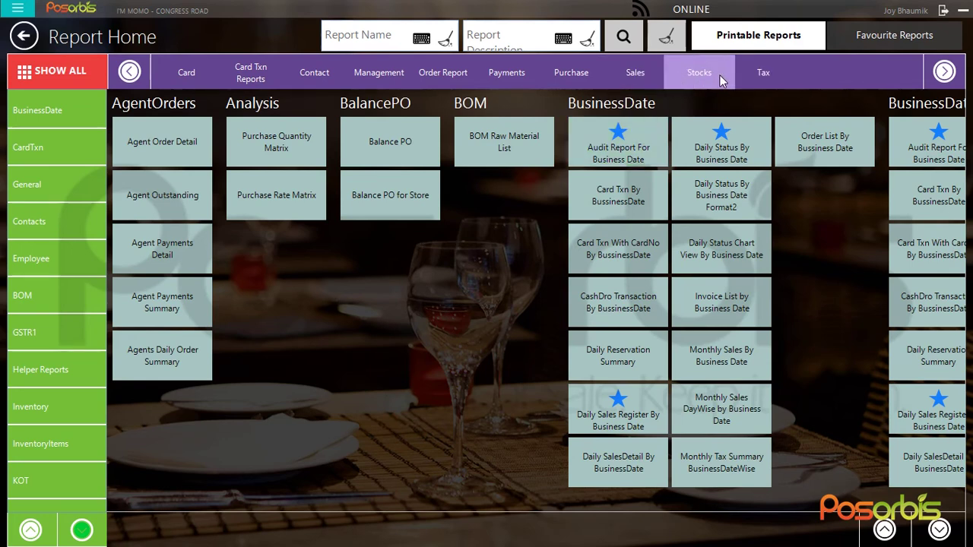
{"action": "left_click", "coordinate": [867, 35]}
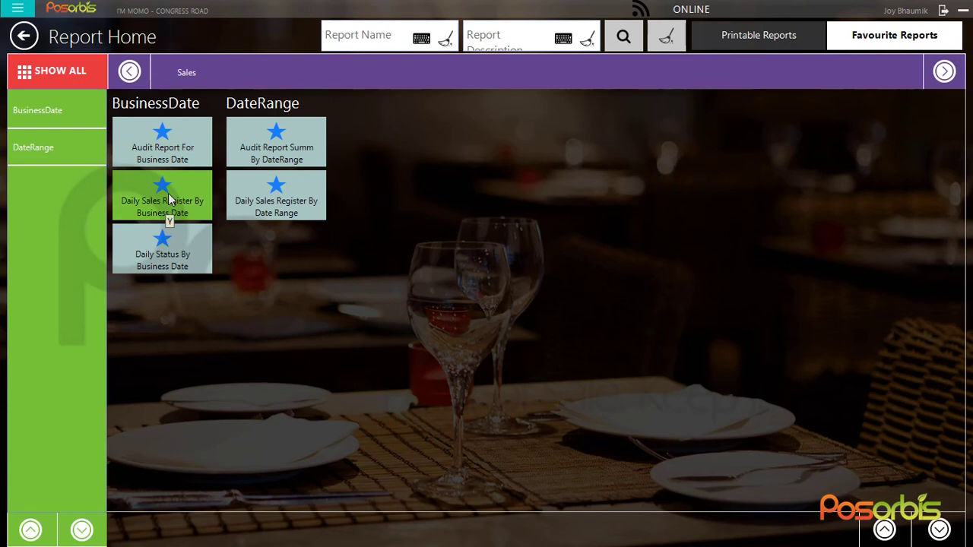
{"action": "left_click", "coordinate": [170, 263]}
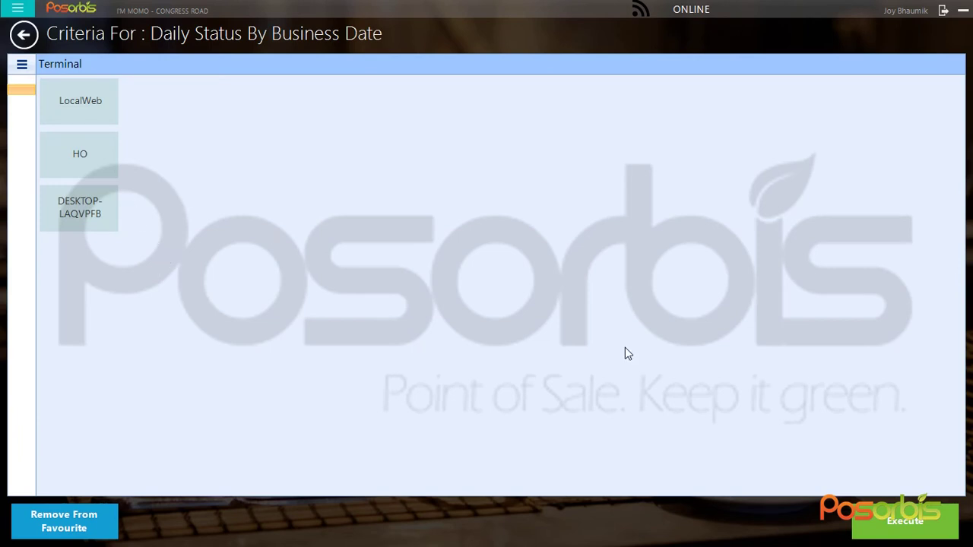
Execute the Daily Status By Business Date report, then Alt+Tab over to Chrome
{"action": "left_click", "coordinate": [904, 522]}
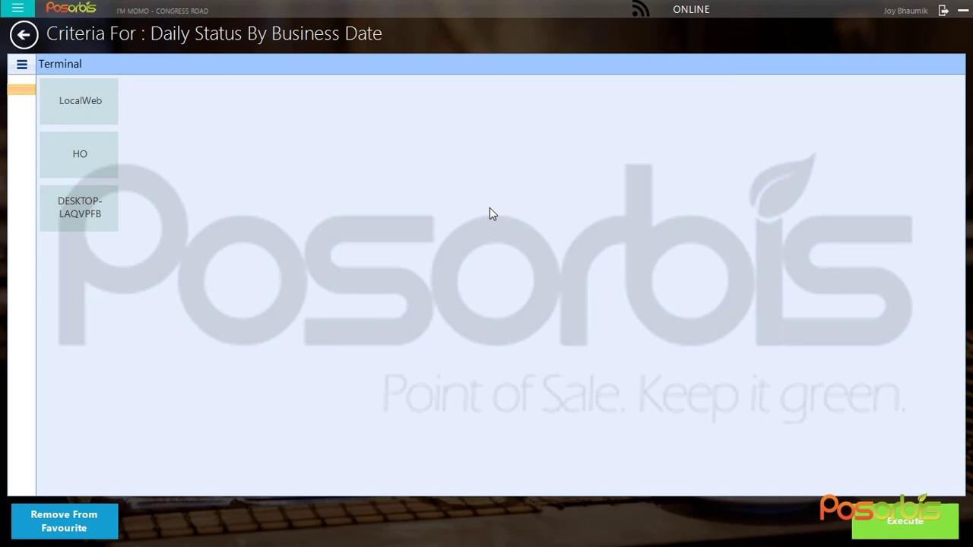
{"action": "left_click", "coordinate": [80, 106]}
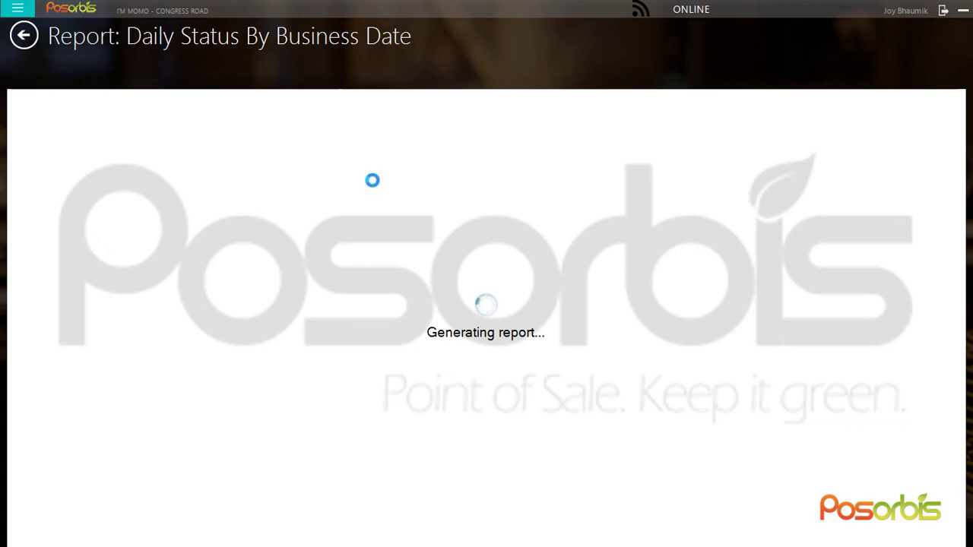
{"action": "key", "text": "alt+Tab"}
{"action": "key", "text": "Tab"}
{"action": "key", "text": "Tab"}
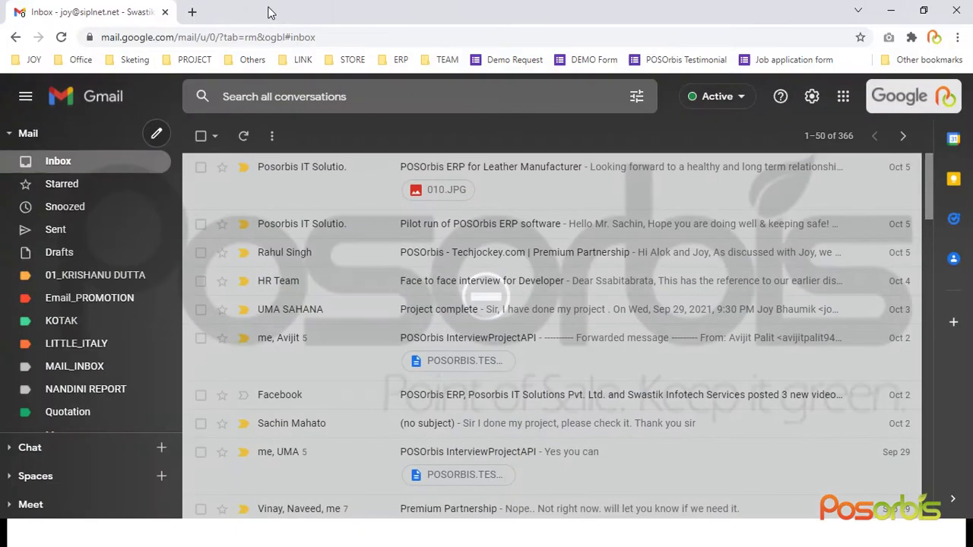
Load localhost/Store/ in a new Chrome tab, then return to the POSOrbis report window
{"action": "key", "text": "ctrl+t"}
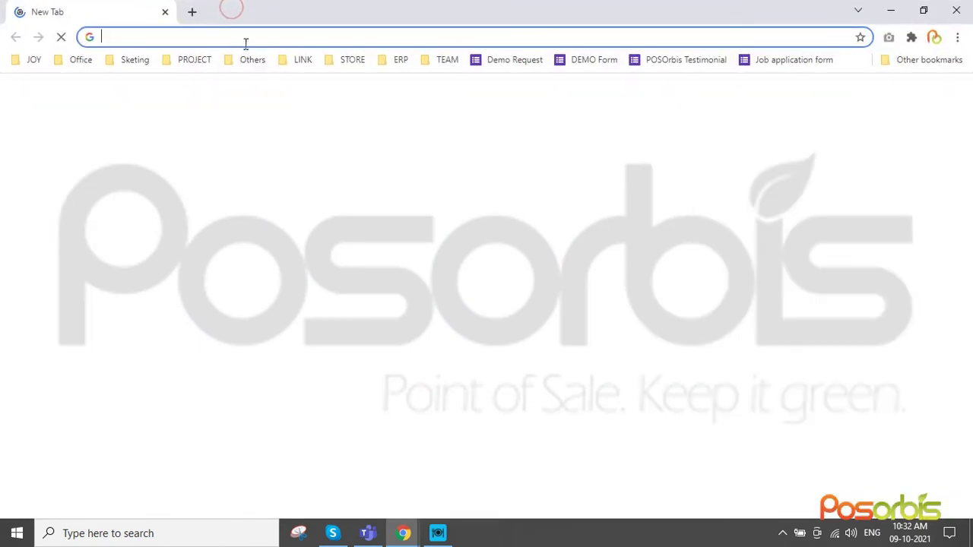
{"action": "type", "text": "loca"}
{"action": "key", "text": "Return"}
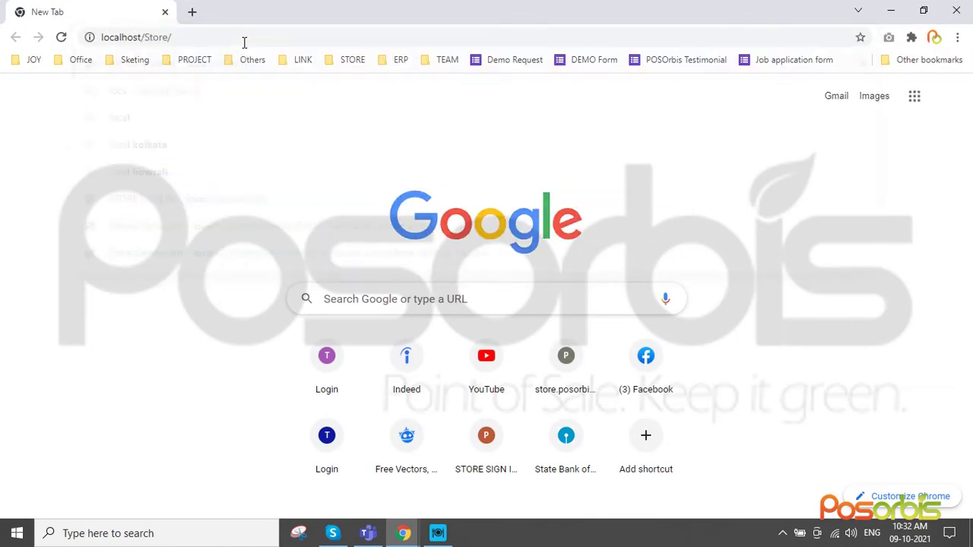
{"action": "key", "text": "alt+Tab"}
{"action": "key", "text": "Tab"}
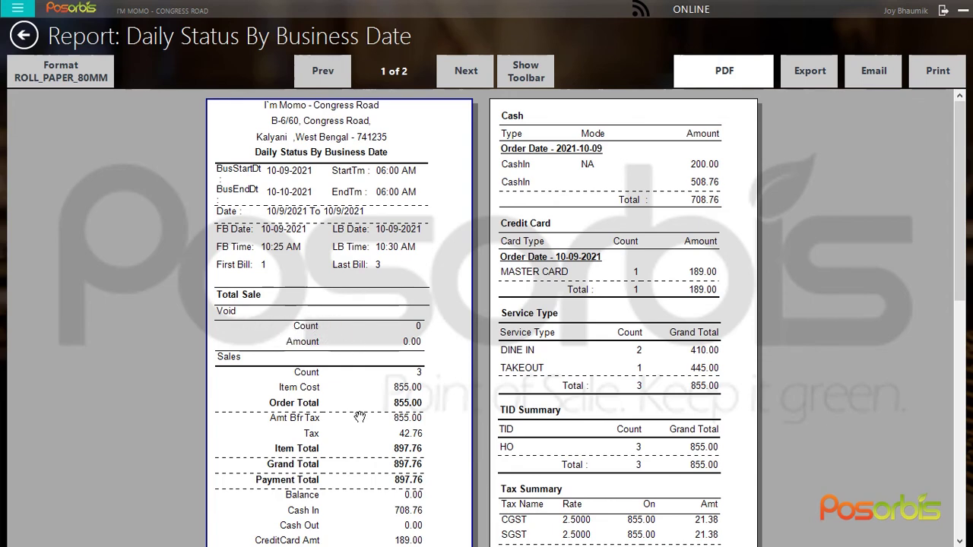
Scroll through the report's sales, payments, cash tray, Service Type and TID figures, then return to Report Home
{"action": "scroll", "coordinate": [359, 456], "scroll_direction": "down", "scroll_amount": 2}
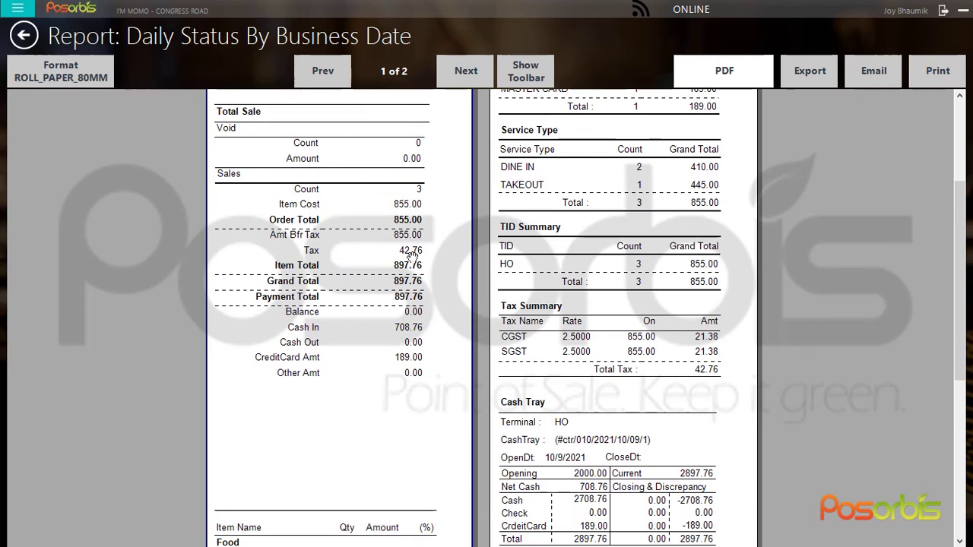
{"action": "scroll", "coordinate": [354, 396], "scroll_direction": "down", "scroll_amount": 3}
{"action": "scroll", "coordinate": [373, 364], "scroll_direction": "down", "scroll_amount": 2}
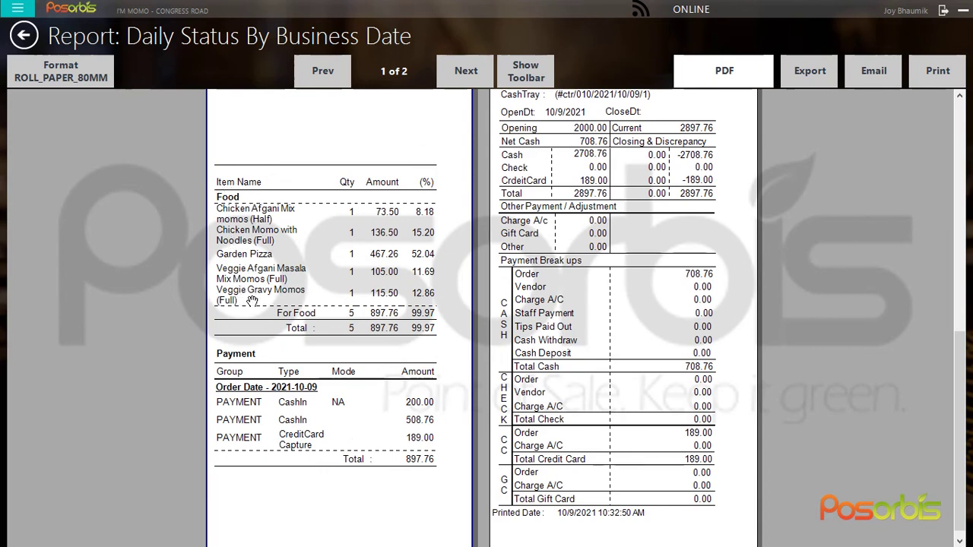
{"action": "scroll", "coordinate": [328, 303], "scroll_direction": "down", "scroll_amount": 1}
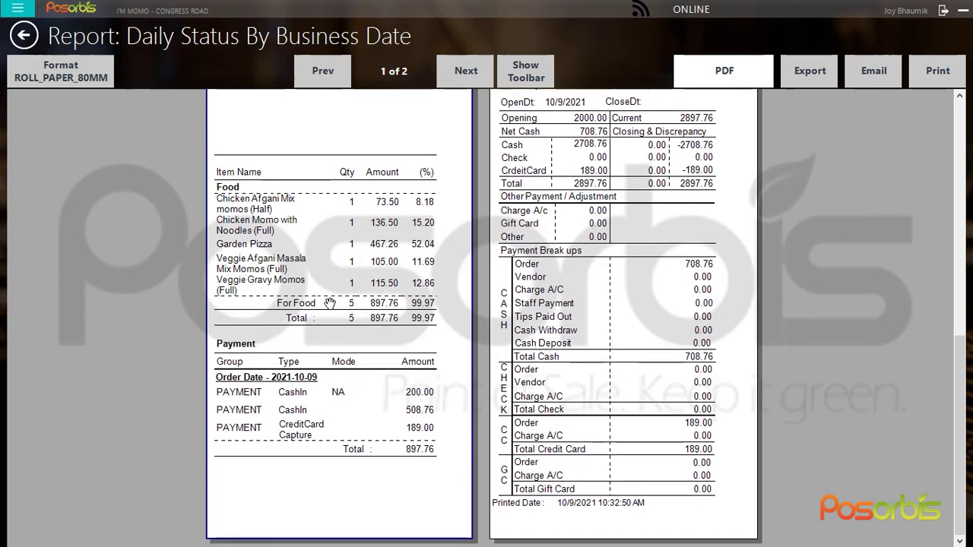
{"action": "mouse_move", "coordinate": [394, 270]}
{"action": "left_mouse_down"}
{"action": "mouse_move", "coordinate": [391, 379]}
{"action": "mouse_move", "coordinate": [391, 280]}
{"action": "left_mouse_up"}
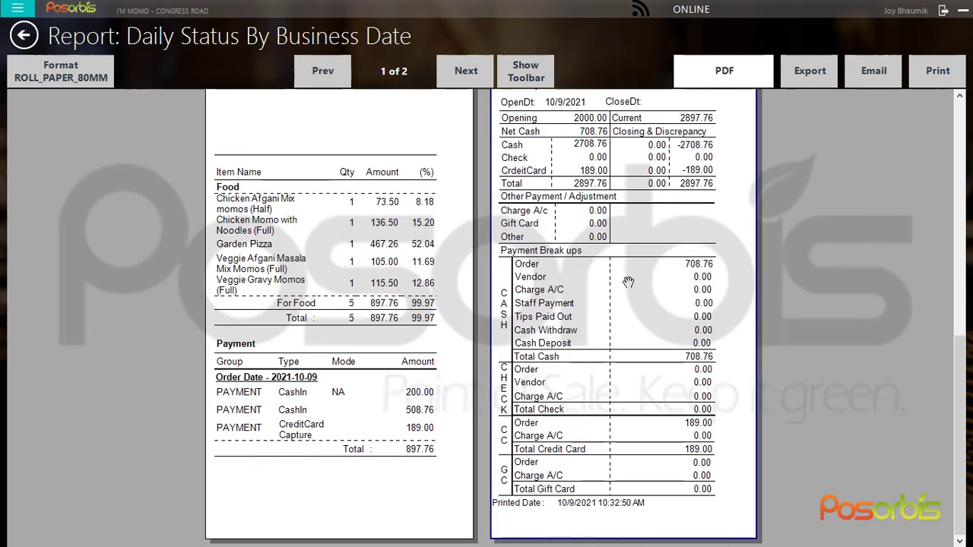
{"action": "left_click_drag", "start_coordinate": [633, 315], "coordinate": [638, 403]}
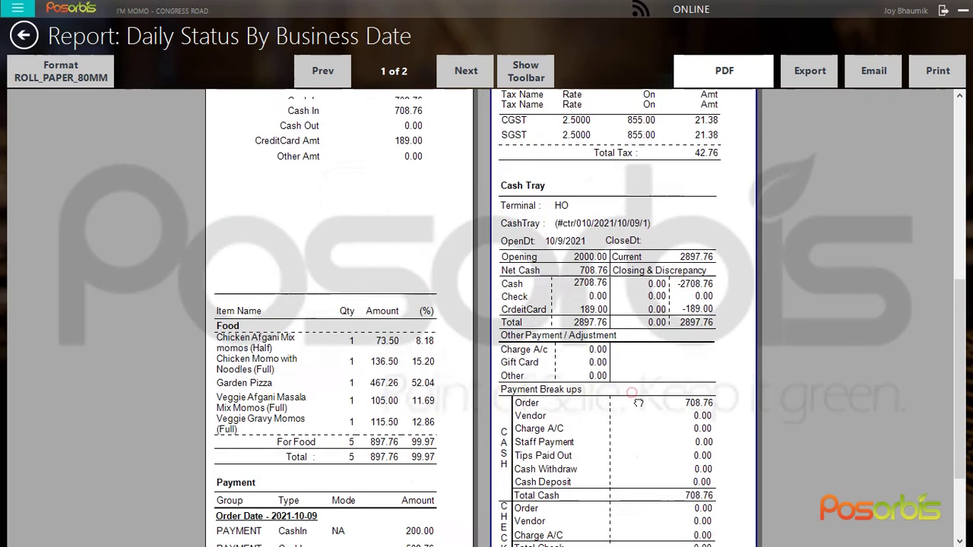
{"action": "left_click_drag", "start_coordinate": [633, 213], "coordinate": [626, 426]}
{"action": "left_click", "coordinate": [24, 36]}
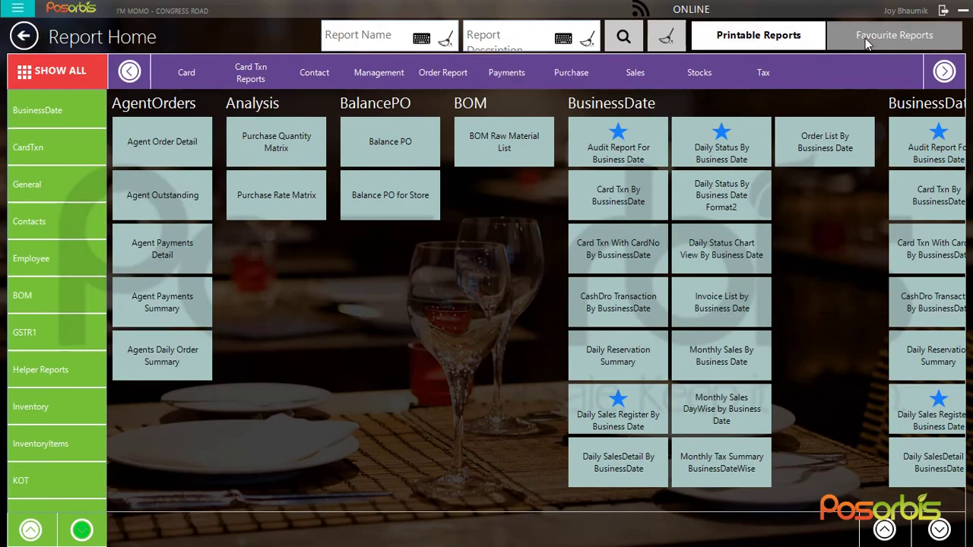
{"action": "left_click", "coordinate": [894, 35]}
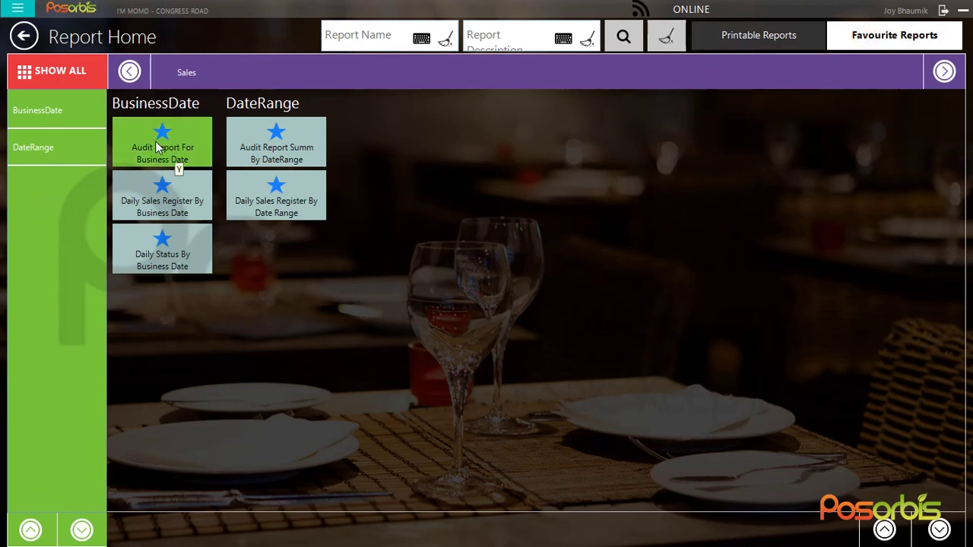
{"action": "left_click", "coordinate": [156, 149]}
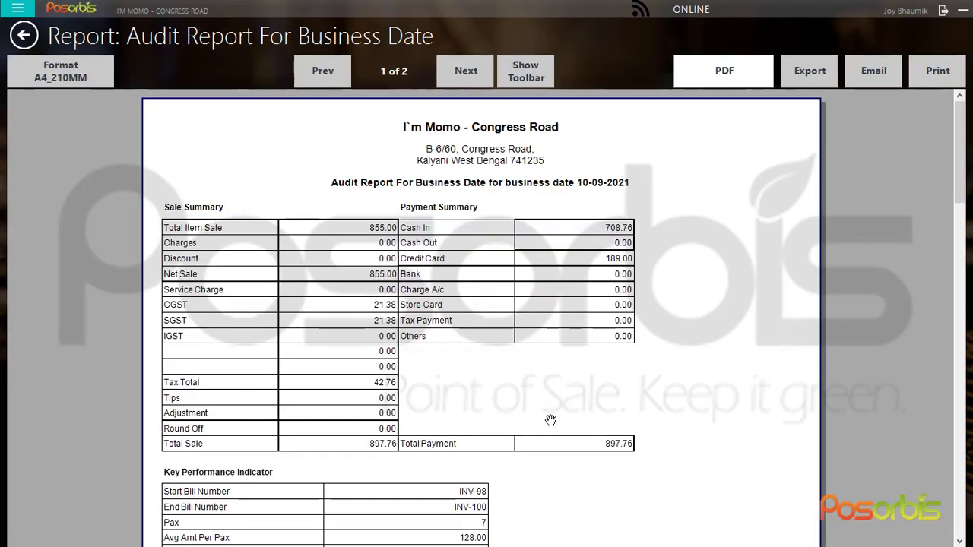
{"action": "left_click_drag", "start_coordinate": [550, 421], "coordinate": [558, 373]}
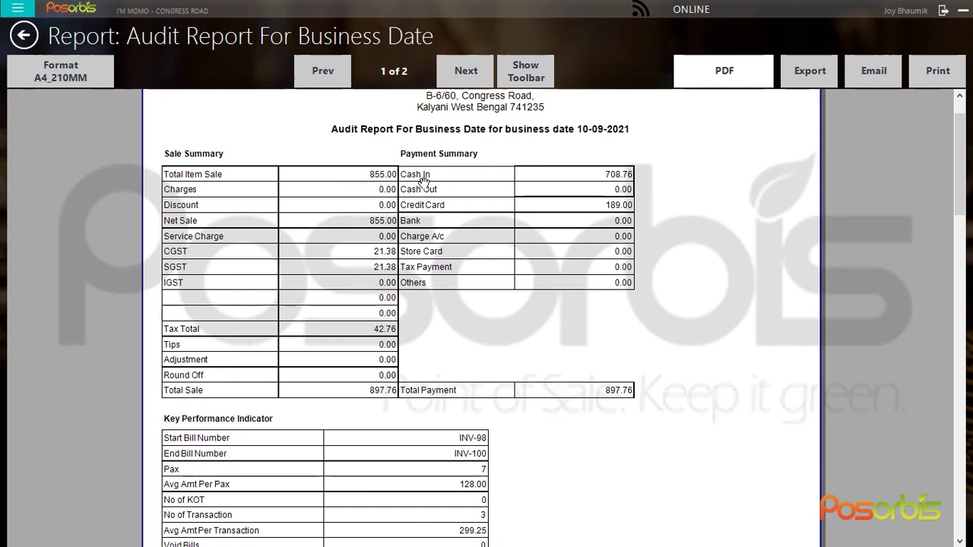
{"action": "left_click_drag", "start_coordinate": [260, 289], "coordinate": [263, 230]}
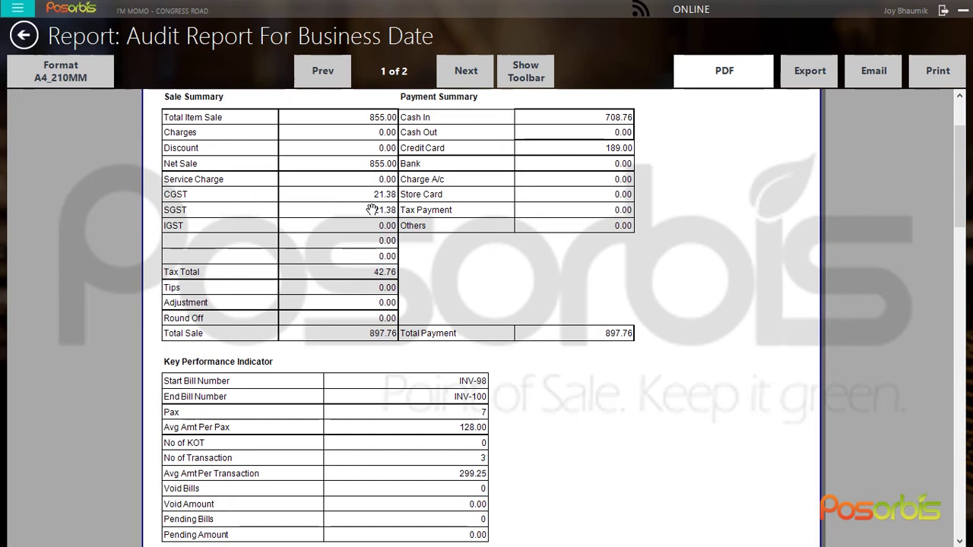
{"action": "scroll", "coordinate": [397, 293], "scroll_direction": "down", "scroll_amount": 1}
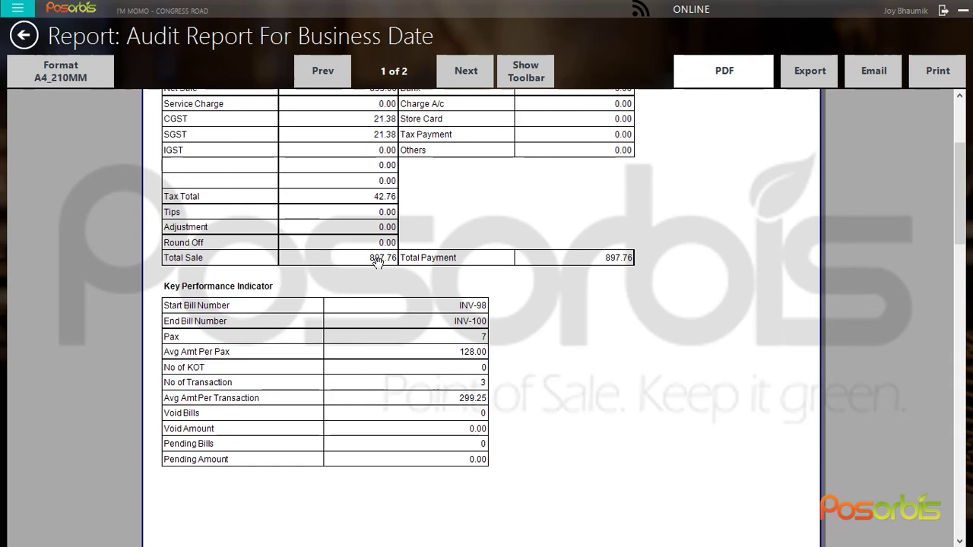
{"action": "scroll", "coordinate": [532, 212], "scroll_direction": "up", "scroll_amount": 5}
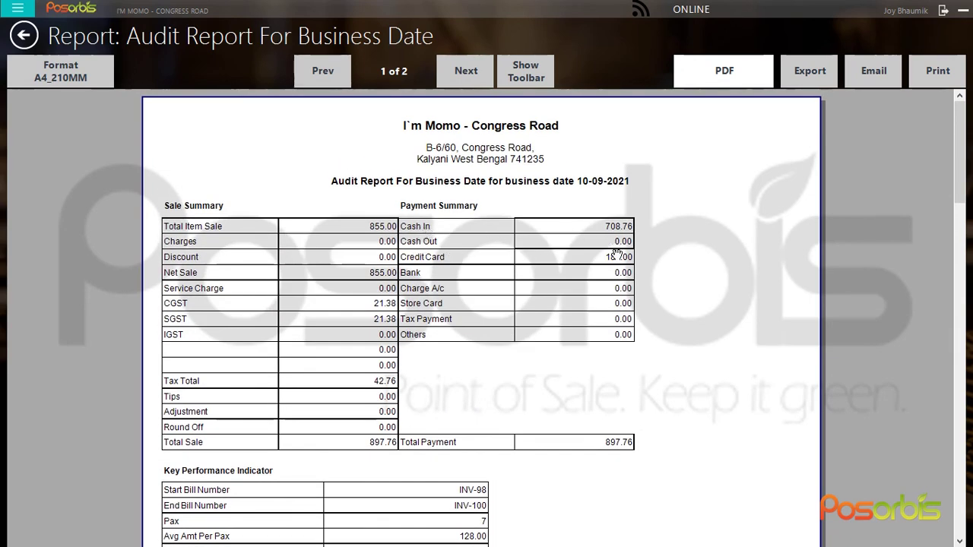
{"action": "scroll", "coordinate": [660, 394], "scroll_direction": "down", "scroll_amount": 3}
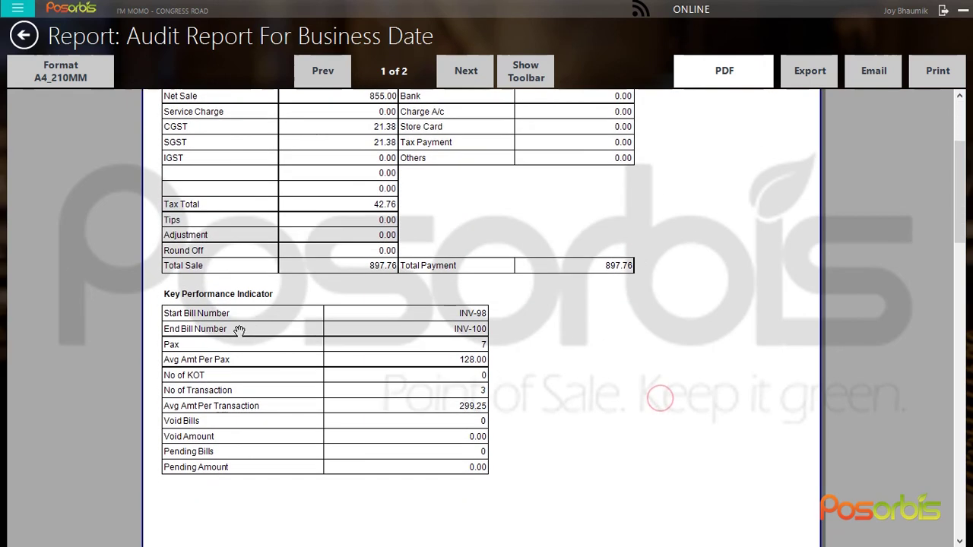
{"action": "scroll", "coordinate": [420, 390], "scroll_direction": "down", "scroll_amount": 1}
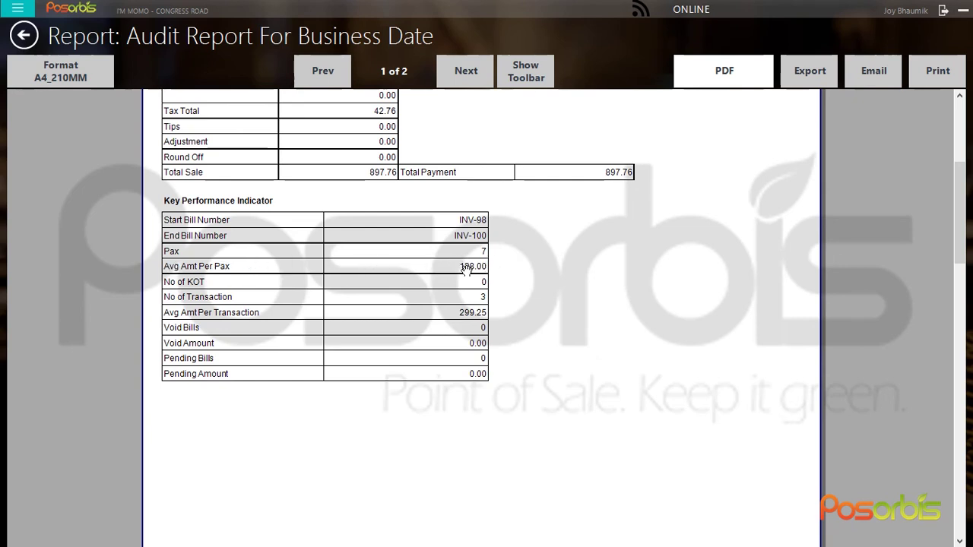
{"action": "scroll", "coordinate": [454, 313], "scroll_direction": "down", "scroll_amount": 10}
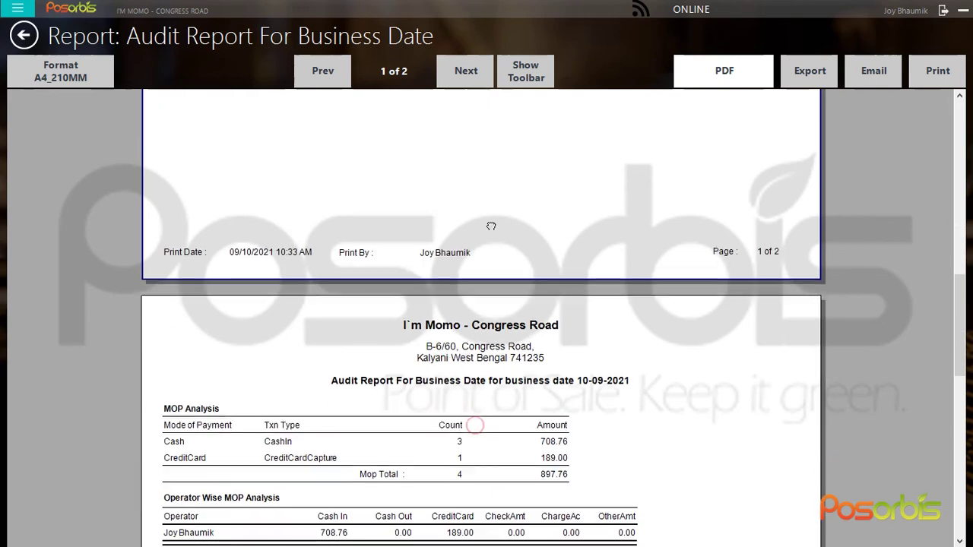
{"action": "scroll", "coordinate": [479, 243], "scroll_direction": "down", "scroll_amount": 2}
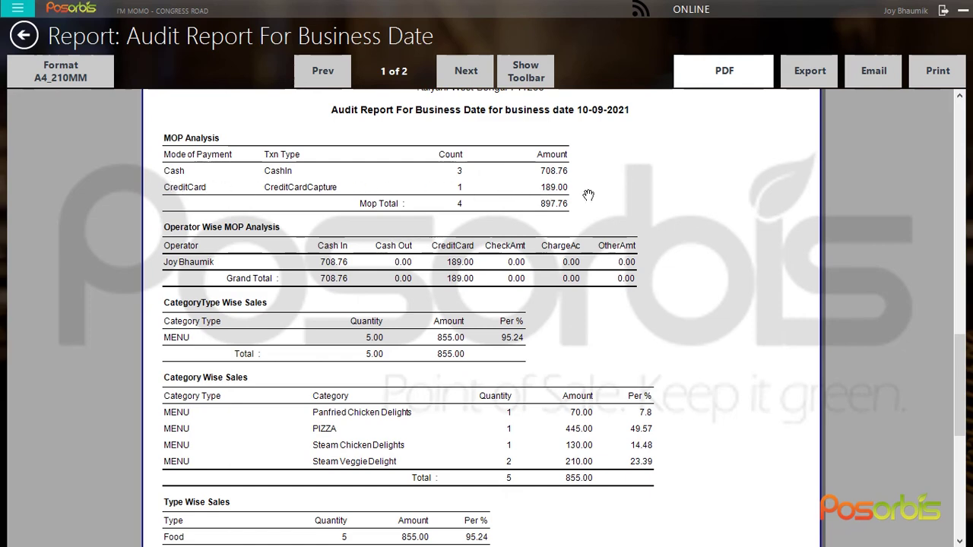
{"action": "scroll", "coordinate": [335, 308], "scroll_direction": "down", "scroll_amount": 1}
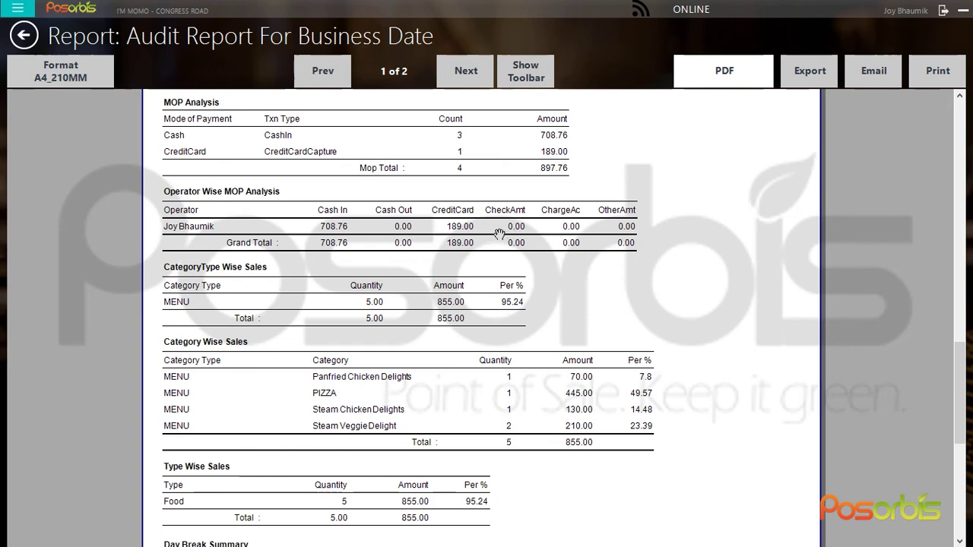
{"action": "left_click_drag", "start_coordinate": [330, 335], "coordinate": [330, 269]}
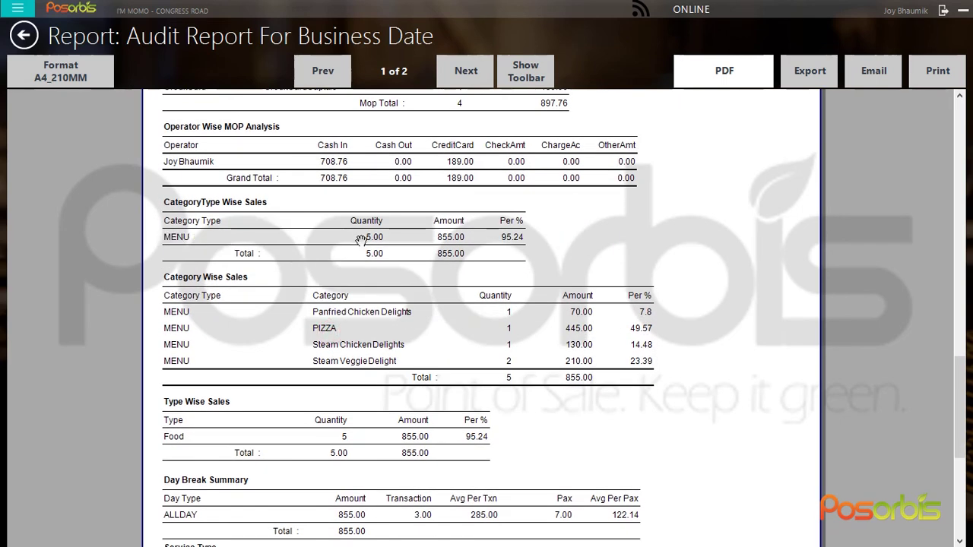
{"action": "left_click_drag", "start_coordinate": [380, 360], "coordinate": [315, 261]}
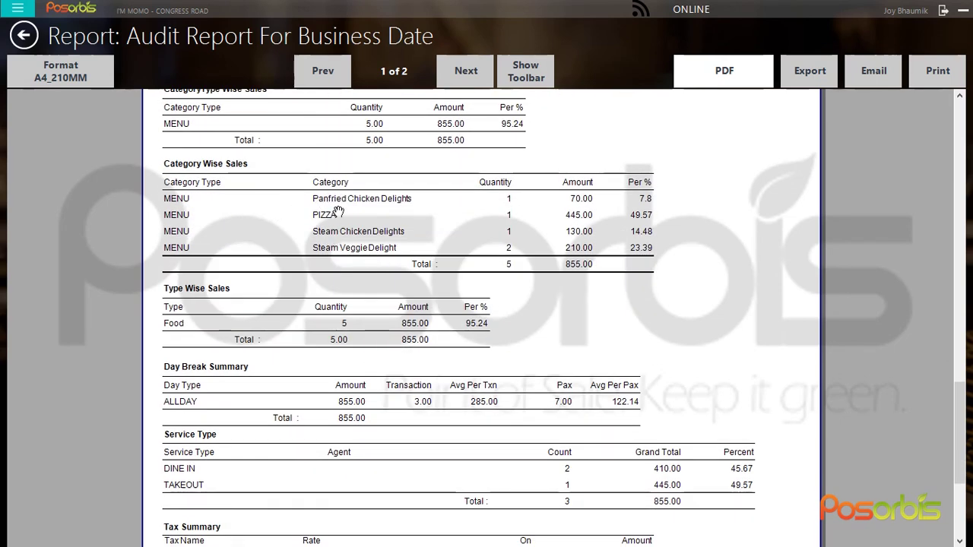
{"action": "scroll", "coordinate": [532, 257], "scroll_direction": "down", "scroll_amount": 5}
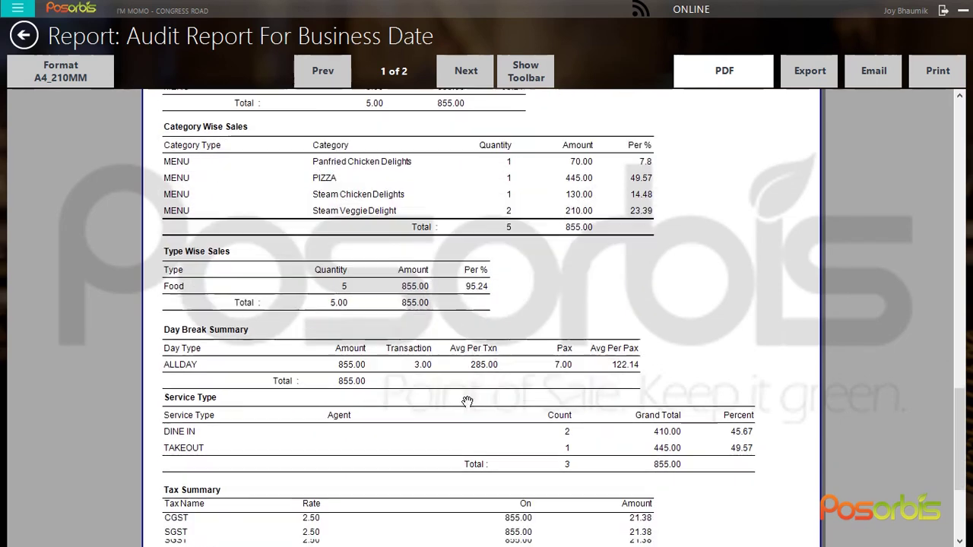
{"action": "scroll", "coordinate": [207, 286], "scroll_direction": "down", "scroll_amount": 1}
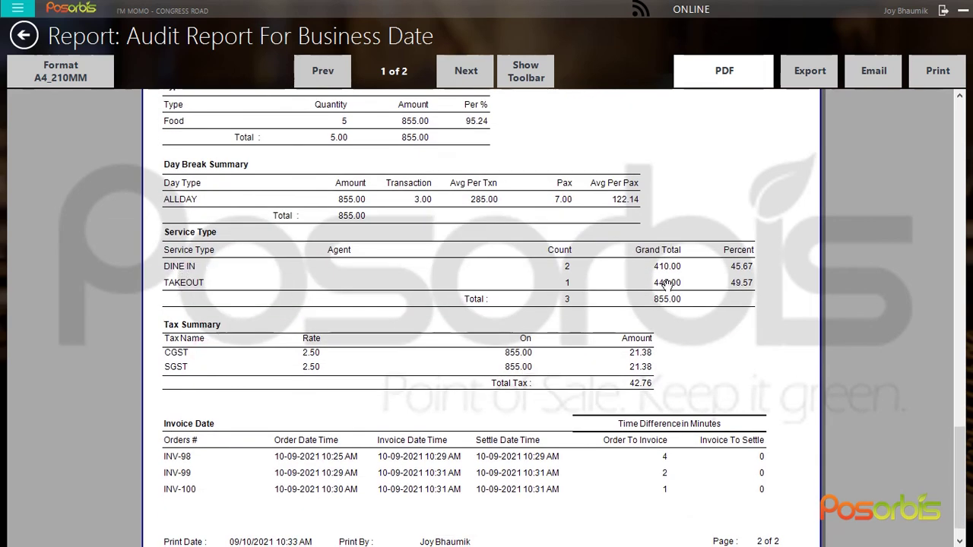
{"action": "scroll", "coordinate": [517, 414], "scroll_direction": "down", "scroll_amount": 1}
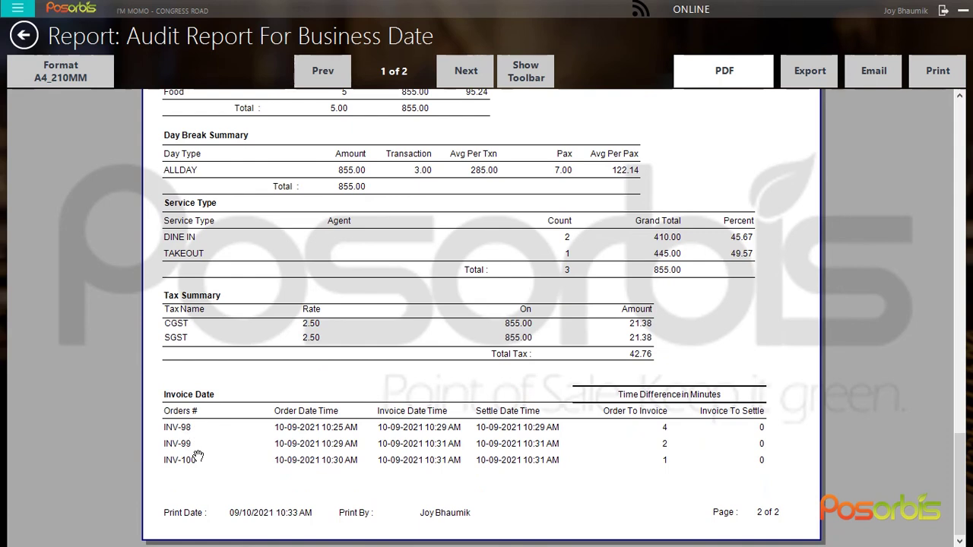
Close the audit report and browse the Report Home report list
{"action": "left_click", "coordinate": [24, 36]}
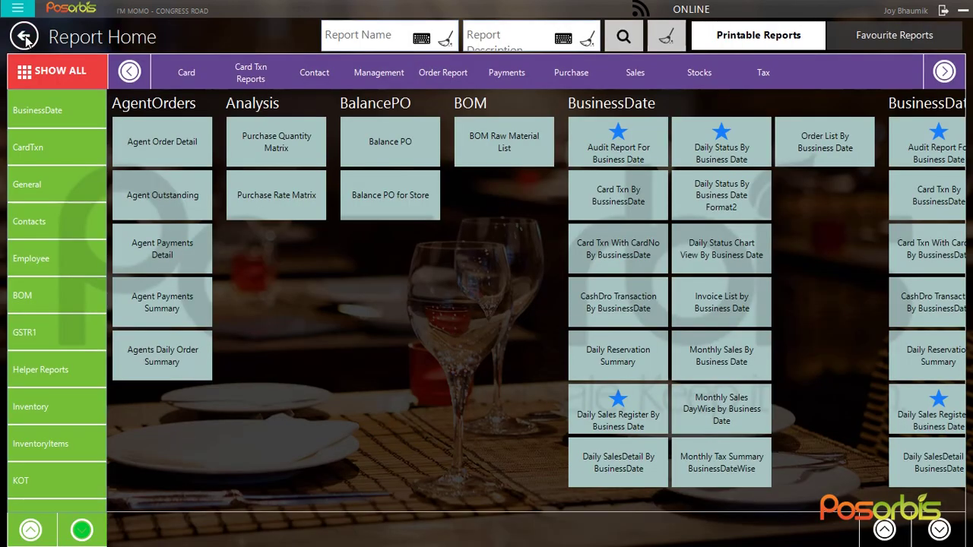
{"action": "left_click_drag", "start_coordinate": [816, 235], "coordinate": [354, 251]}
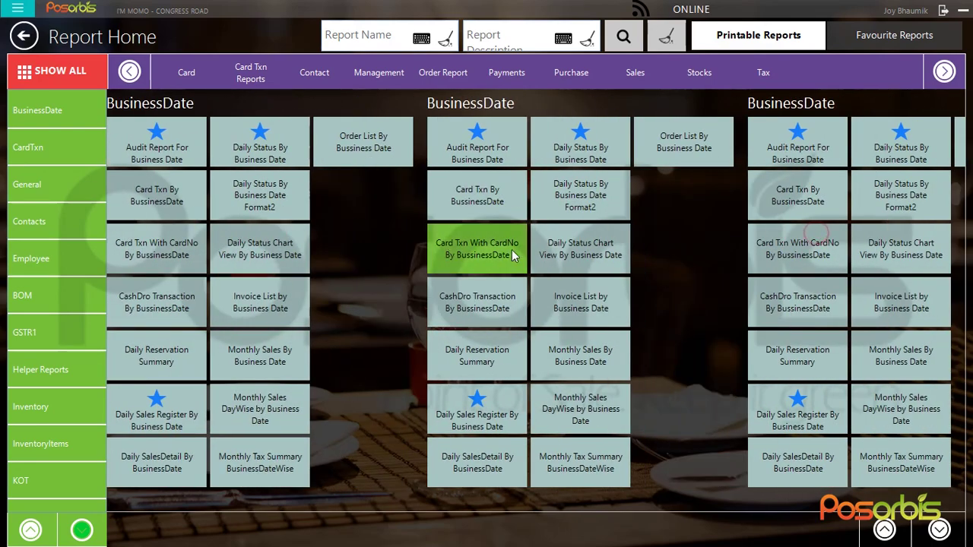
{"action": "left_click_drag", "start_coordinate": [511, 248], "coordinate": [922, 246]}
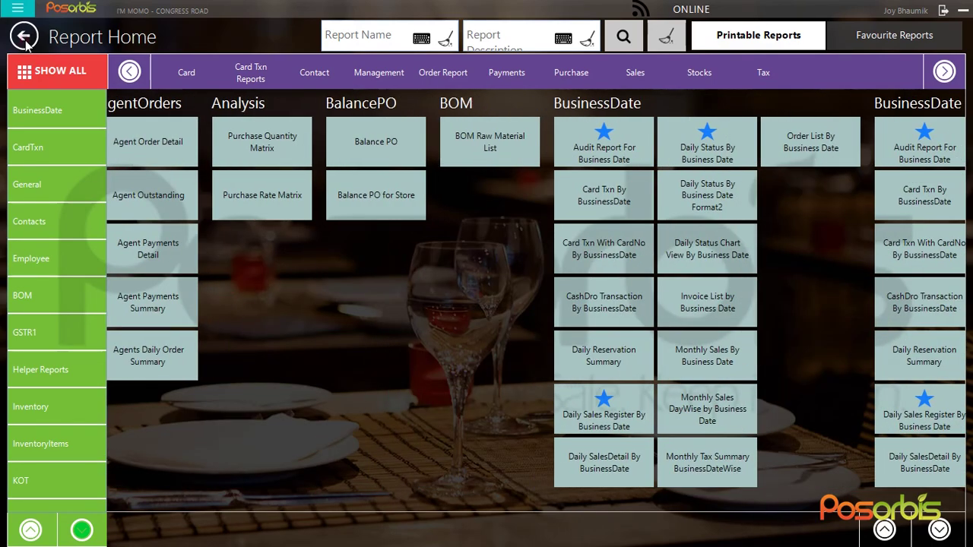
Go back to Restaurant Home, then switch to the Chrome store login page
{"action": "left_click", "coordinate": [23, 36]}
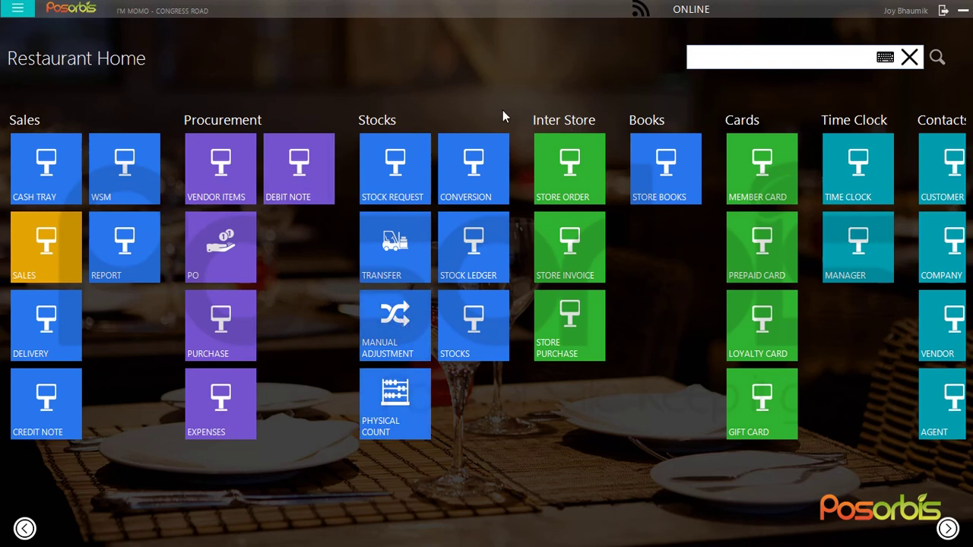
{"action": "scroll", "coordinate": [392, 421], "scroll_direction": "down", "scroll_amount": 3}
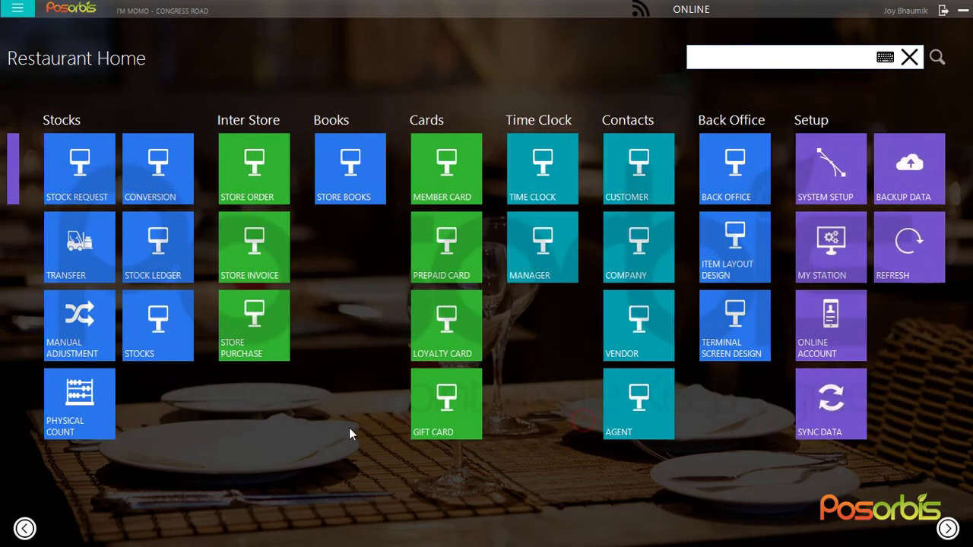
{"action": "scroll", "coordinate": [405, 423], "scroll_direction": "up", "scroll_amount": 3}
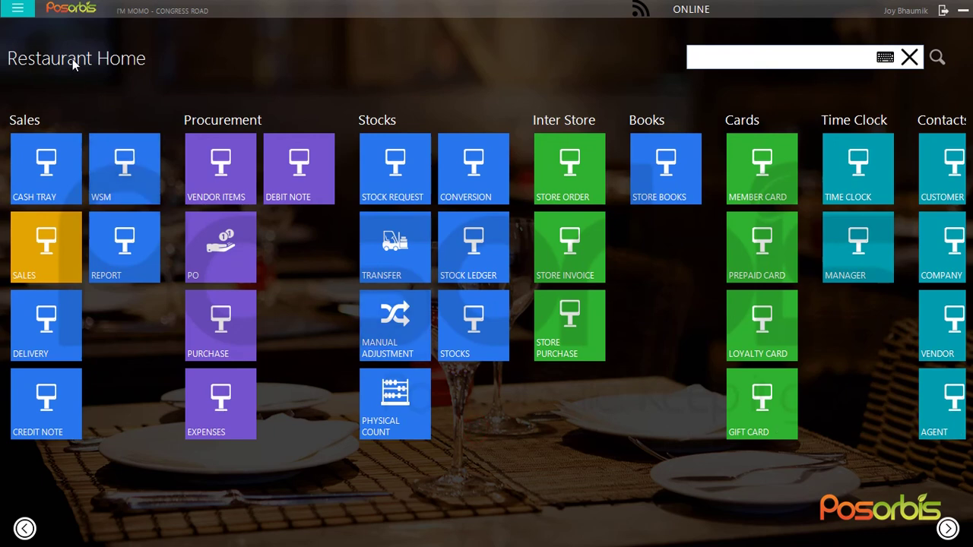
{"action": "key", "text": "alt+Tab"}
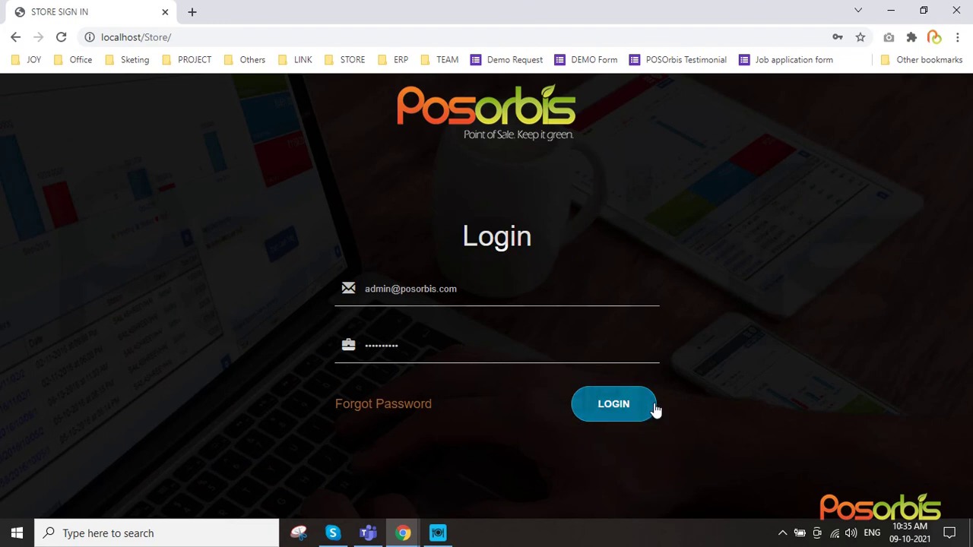
Log in to the back office and open the I`m Momo - Congress Road store from Store List
{"action": "left_click", "coordinate": [652, 407]}
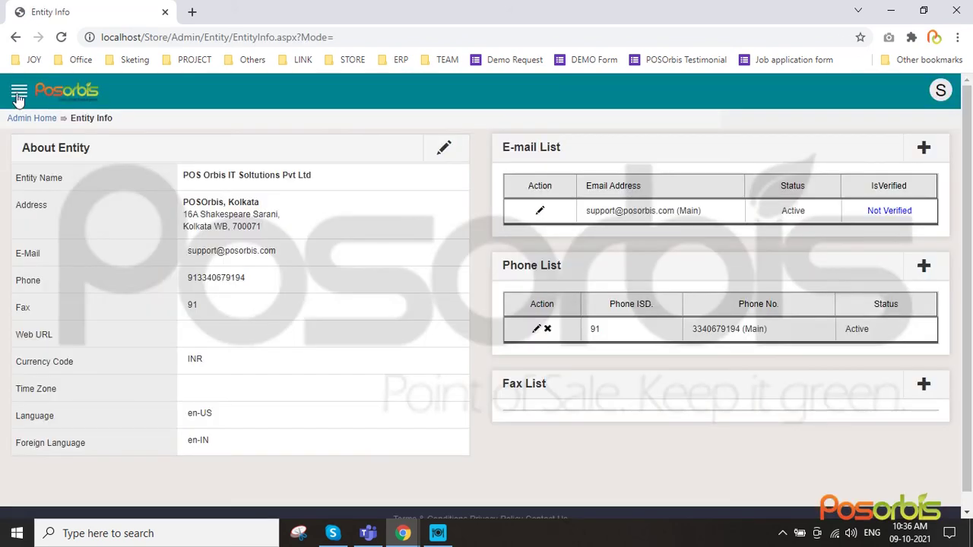
{"action": "left_click", "coordinate": [19, 92]}
{"action": "left_click", "coordinate": [68, 215]}
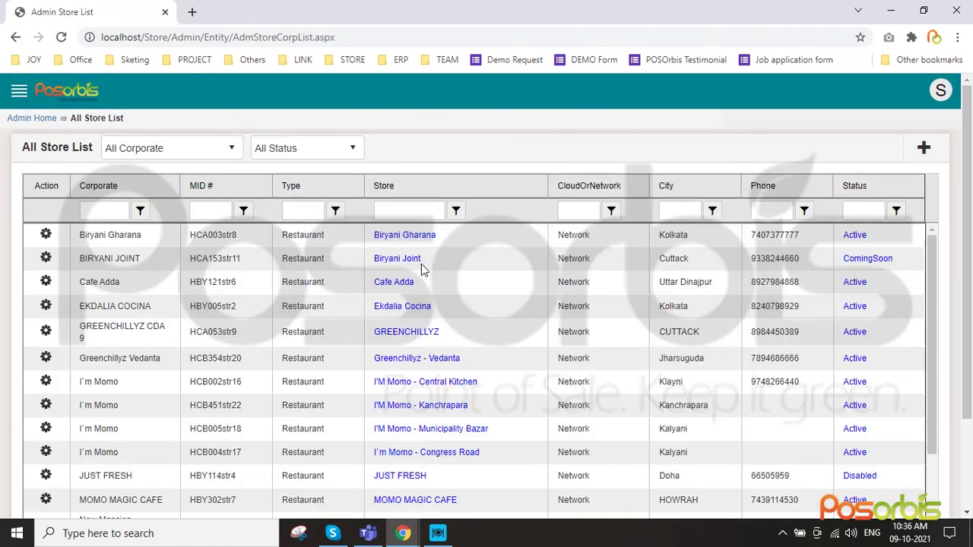
{"action": "scroll", "coordinate": [527, 384], "scroll_direction": "down", "scroll_amount": 3}
{"action": "left_click", "coordinate": [447, 311]}
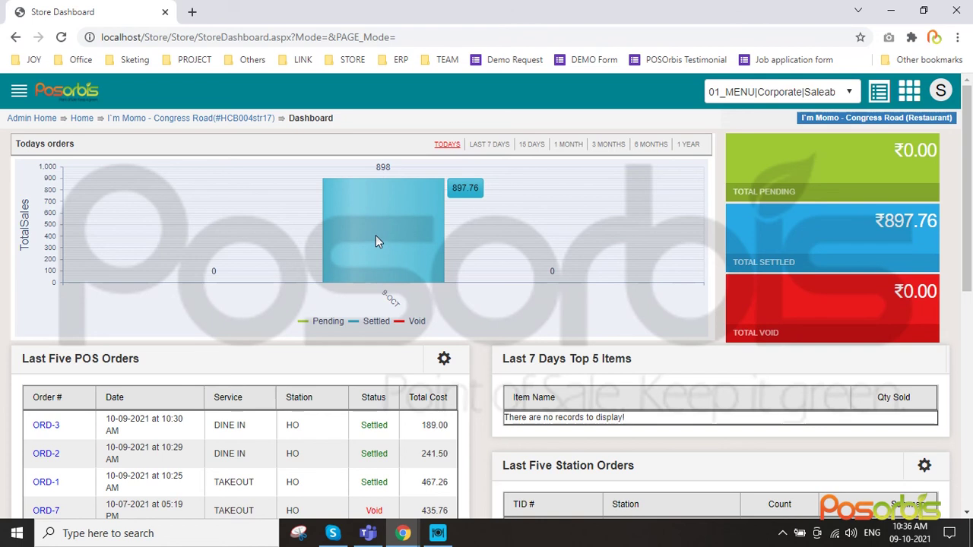
View the dashboard sales chart for the last 7 days, then switch back to today's orders
{"action": "left_click", "coordinate": [479, 146]}
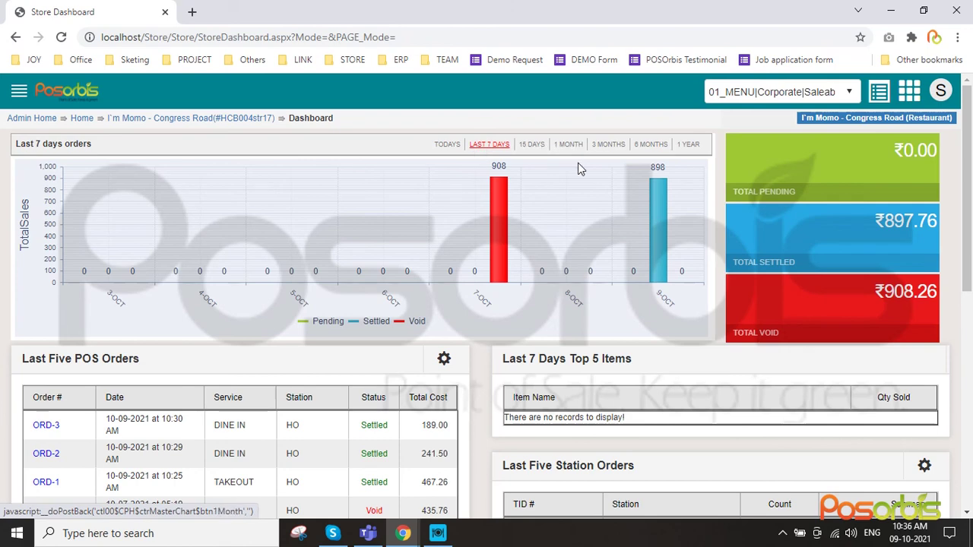
{"action": "left_click", "coordinate": [451, 147]}
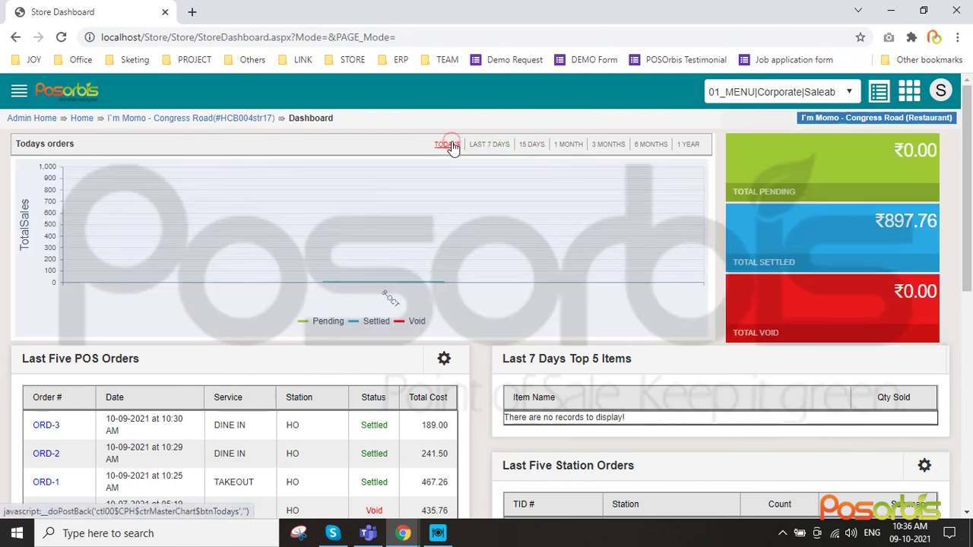
{"action": "scroll", "coordinate": [116, 264], "scroll_direction": "down", "scroll_amount": 3}
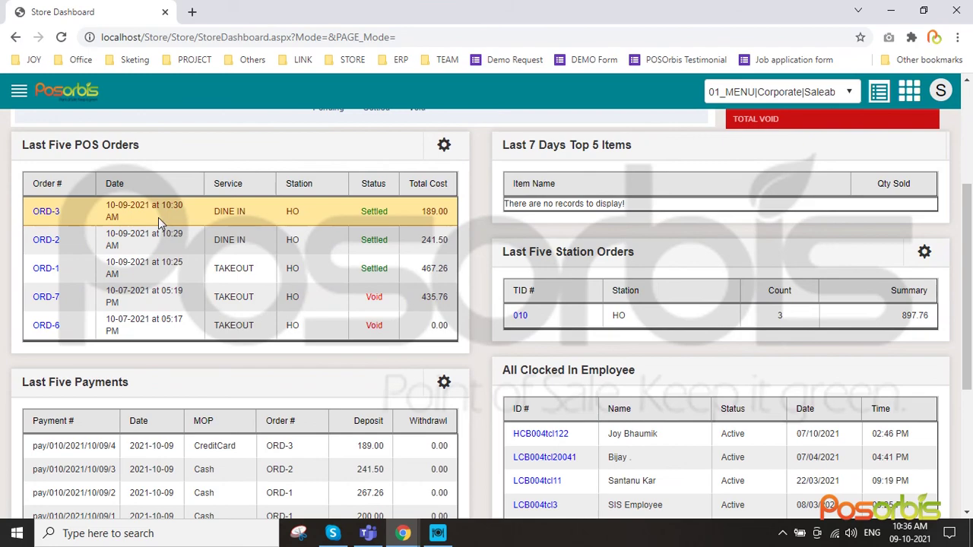
{"action": "scroll", "coordinate": [34, 109], "scroll_direction": "up", "scroll_amount": 3}
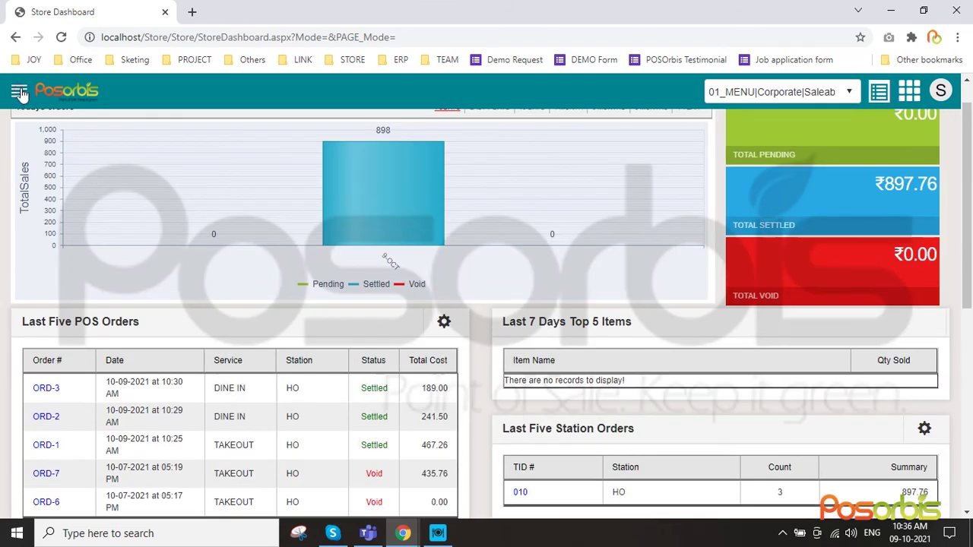
Go to the Reports section in the navigation menu and open the Store Reports list
{"action": "left_click", "coordinate": [19, 92]}
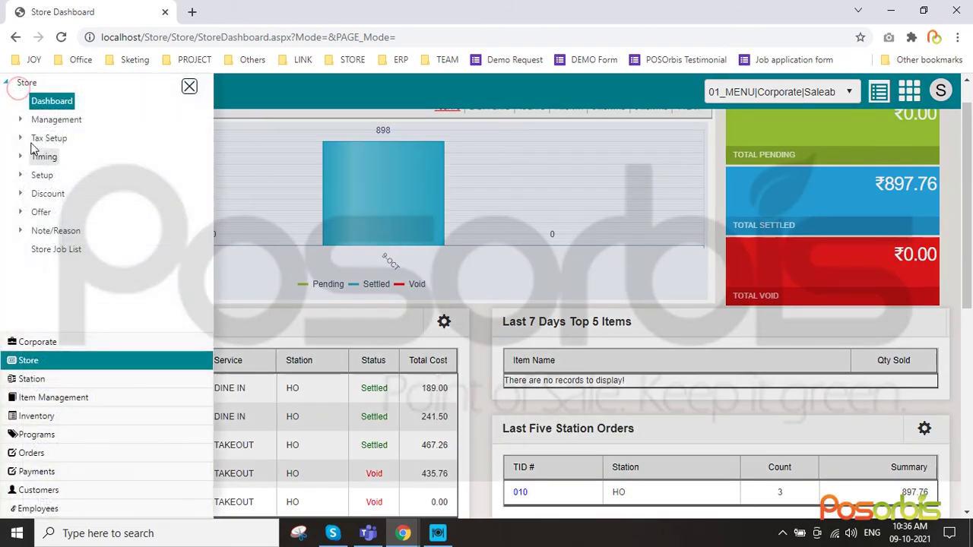
{"action": "left_click", "coordinate": [49, 403]}
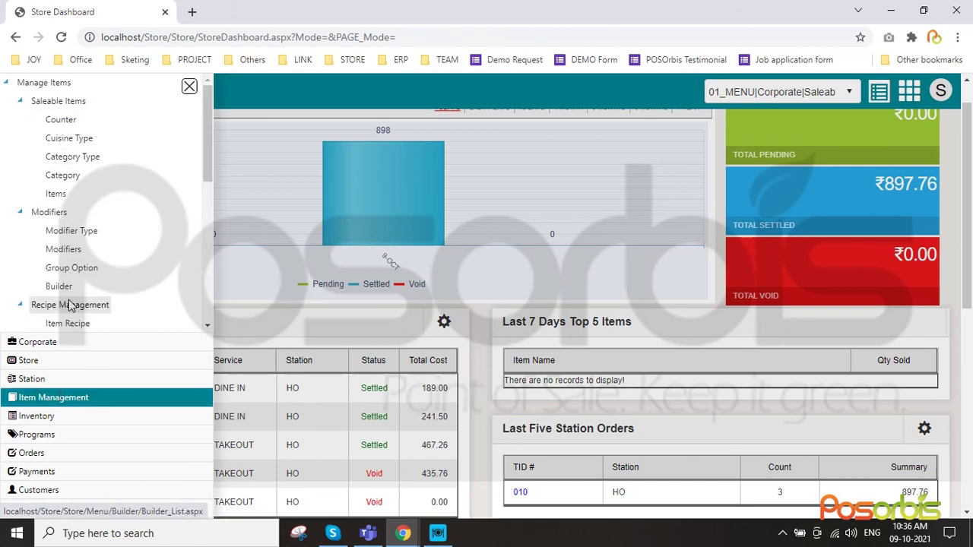
{"action": "scroll", "coordinate": [119, 278], "scroll_direction": "down", "scroll_amount": 5}
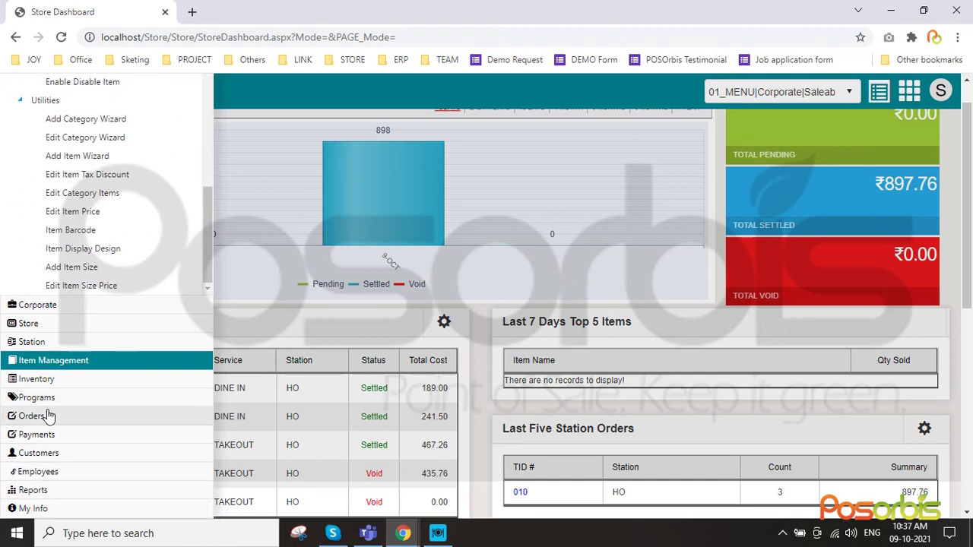
{"action": "left_click", "coordinate": [35, 492]}
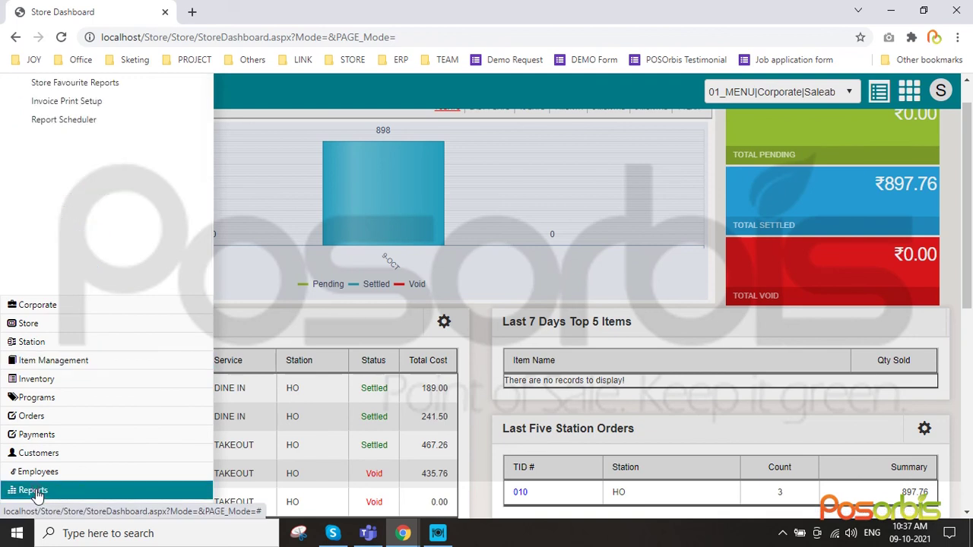
{"action": "left_click", "coordinate": [77, 106]}
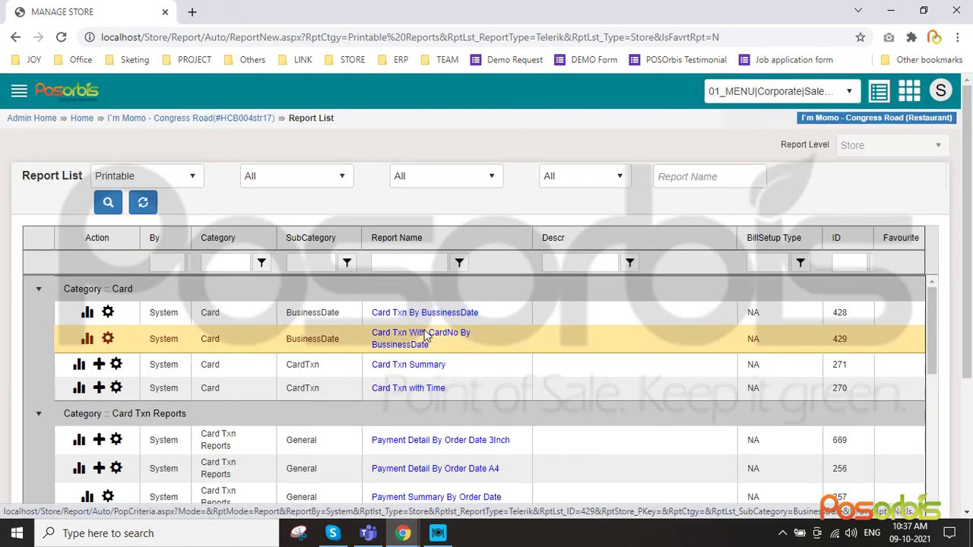
Filter the report list to the Sales category and open Audit Report For Business Date
{"action": "left_click", "coordinate": [305, 181]}
{"action": "left_click", "coordinate": [427, 176]}
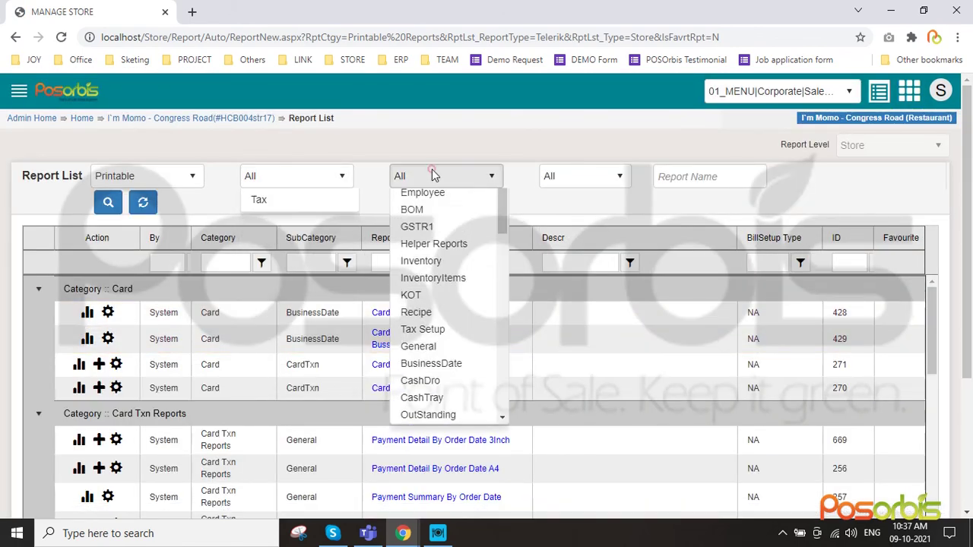
{"action": "left_click", "coordinate": [304, 176]}
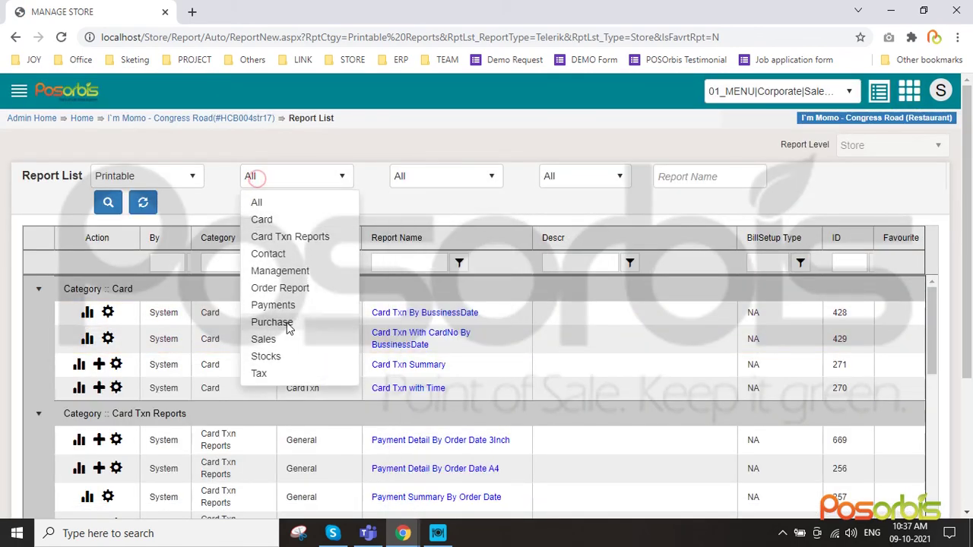
{"action": "left_click", "coordinate": [262, 339]}
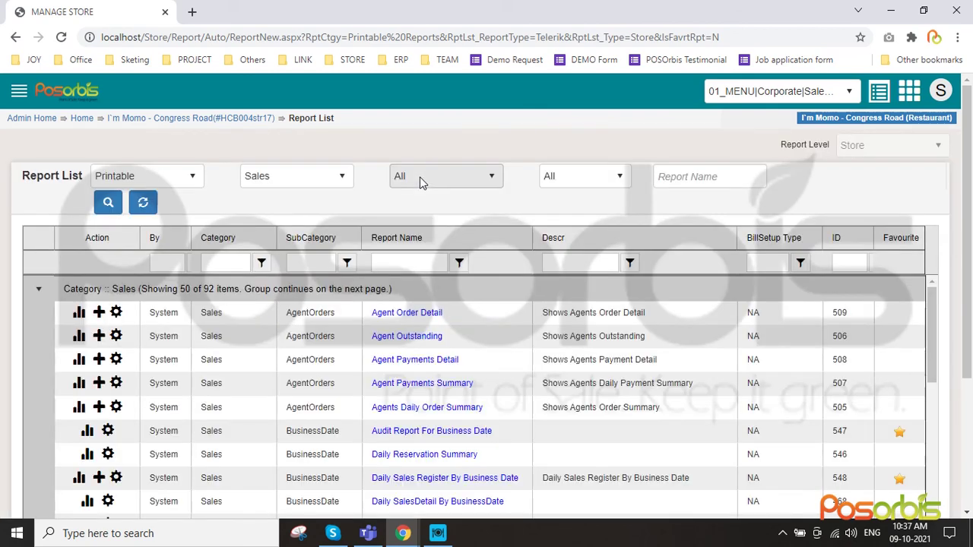
{"action": "left_click", "coordinate": [422, 178]}
{"action": "left_click", "coordinate": [296, 176]}
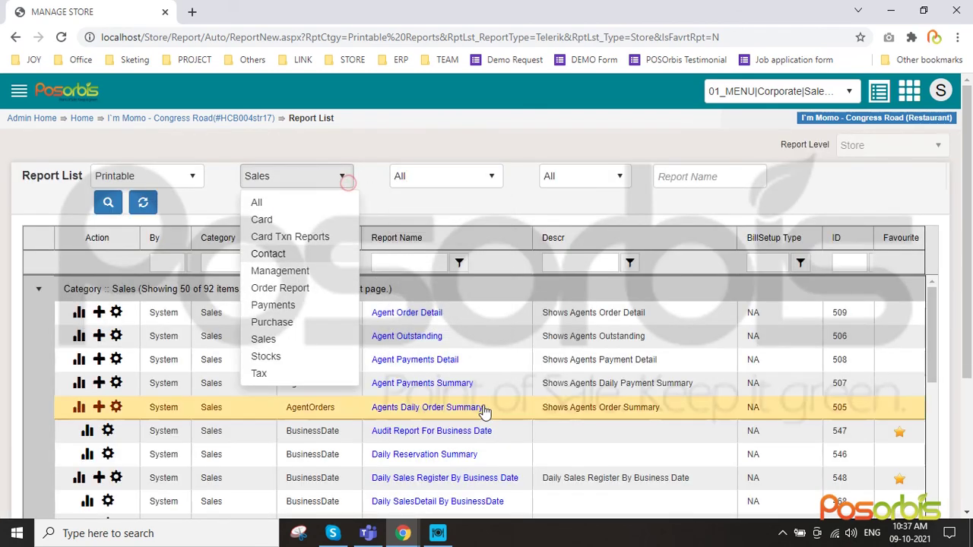
{"action": "left_click", "coordinate": [503, 263]}
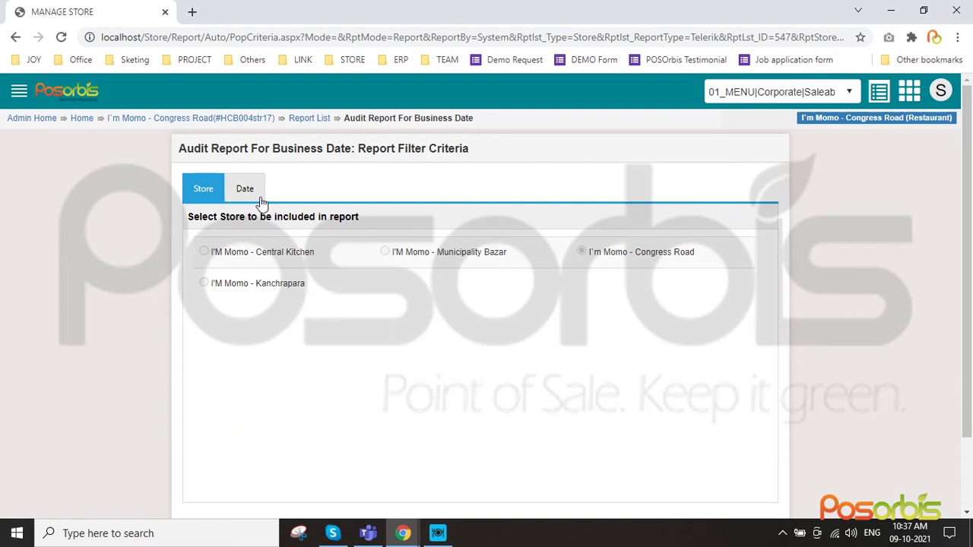
Keep Start Date 10/9/2021 on the Date tab and execute the audit report
{"action": "scroll", "coordinate": [676, 388], "scroll_direction": "down", "scroll_amount": 3}
{"action": "scroll", "coordinate": [383, 277], "scroll_direction": "up", "scroll_amount": 2}
{"action": "left_click", "coordinate": [257, 192]}
{"action": "left_click", "coordinate": [442, 298]}
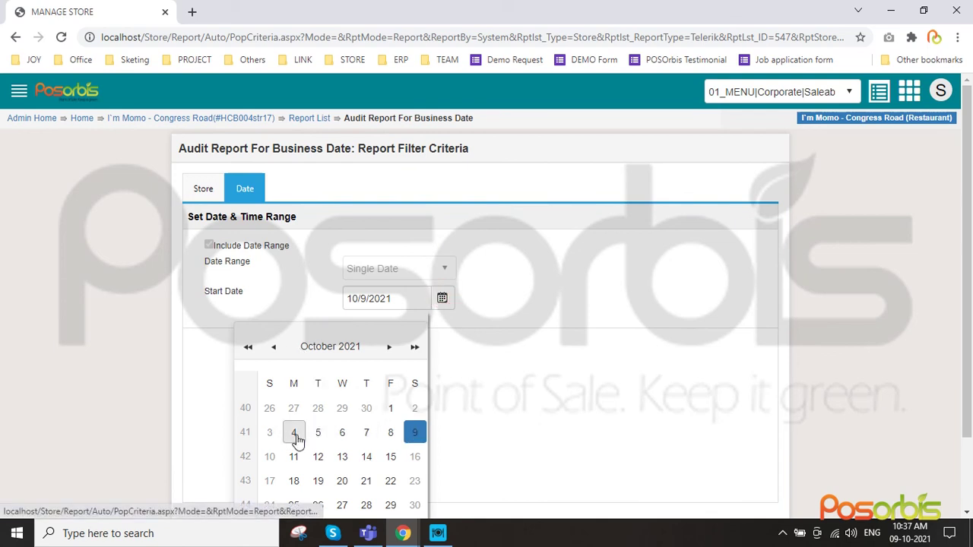
{"action": "left_click", "coordinate": [523, 401]}
{"action": "scroll", "coordinate": [539, 378], "scroll_direction": "down", "scroll_amount": 2}
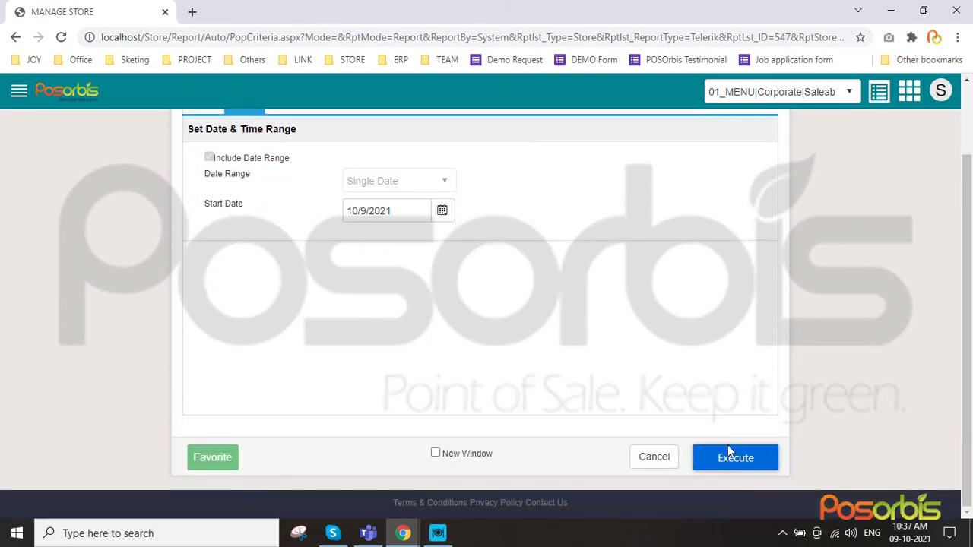
{"action": "left_click", "coordinate": [732, 458]}
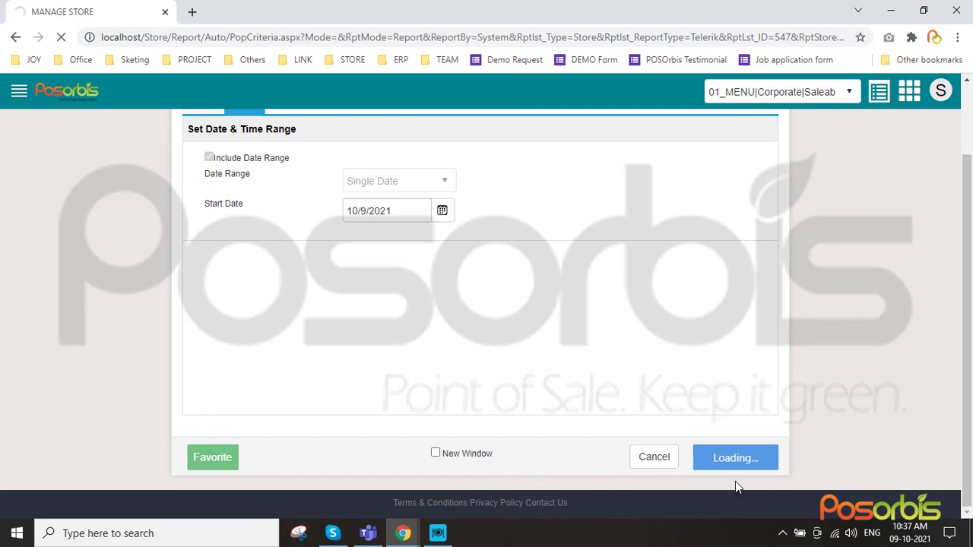
{"action": "left_click", "coordinate": [782, 534]}
{"action": "left_click", "coordinate": [782, 534]}
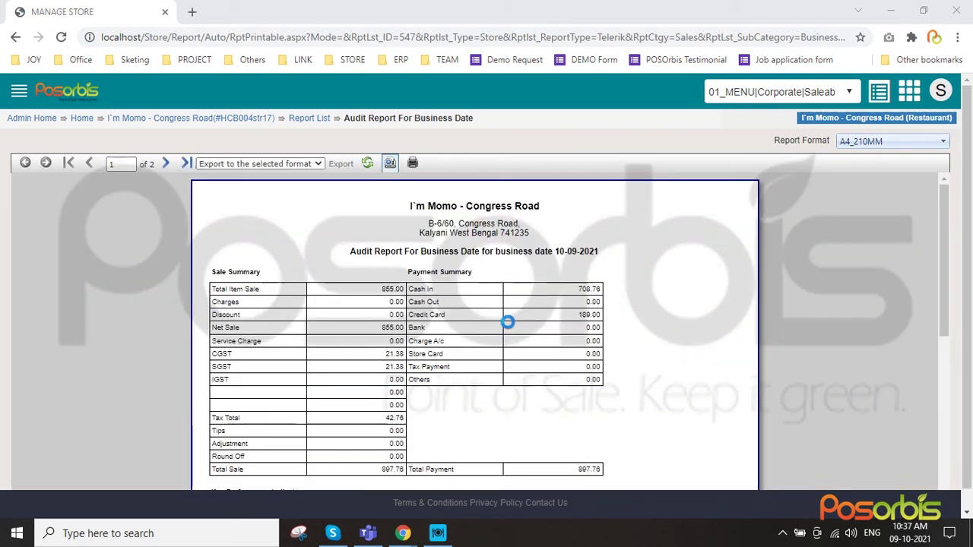
Export the audit report as an Acrobat (PDF) file, downloading Rpt_AuditReport_A4.pdf
{"action": "scroll", "coordinate": [508, 323], "scroll_direction": "down", "scroll_amount": 8}
{"action": "scroll", "coordinate": [513, 328], "scroll_direction": "up", "scroll_amount": 7}
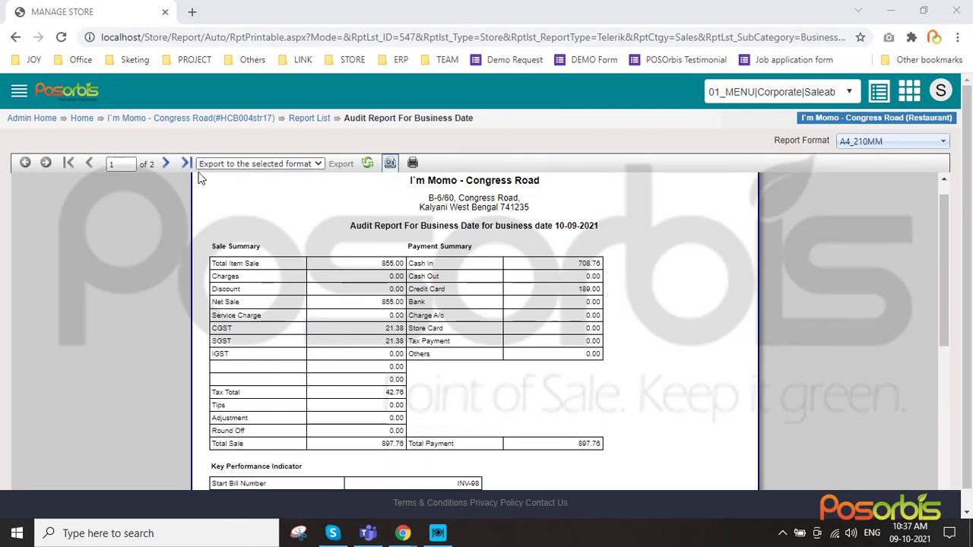
{"action": "scroll", "coordinate": [243, 176], "scroll_direction": "up", "scroll_amount": 1}
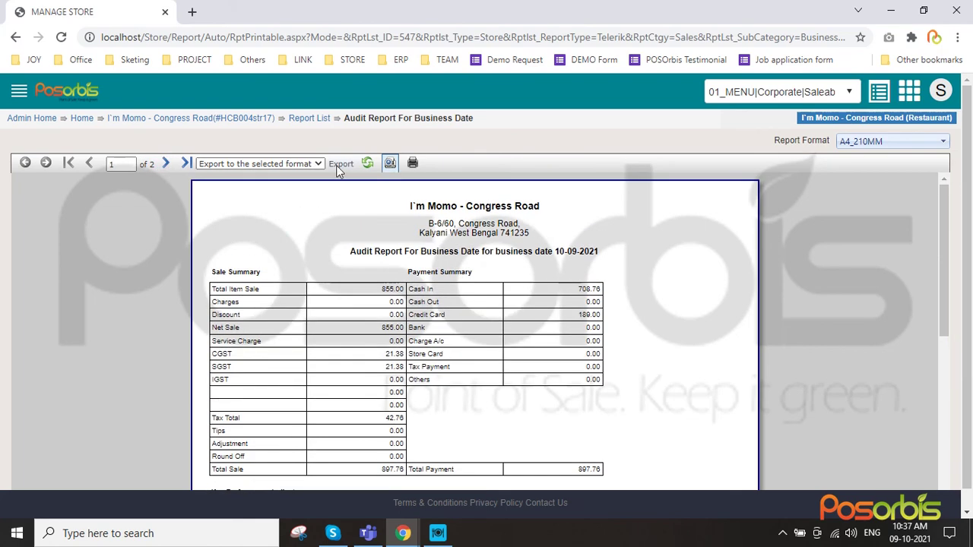
{"action": "left_click", "coordinate": [285, 164]}
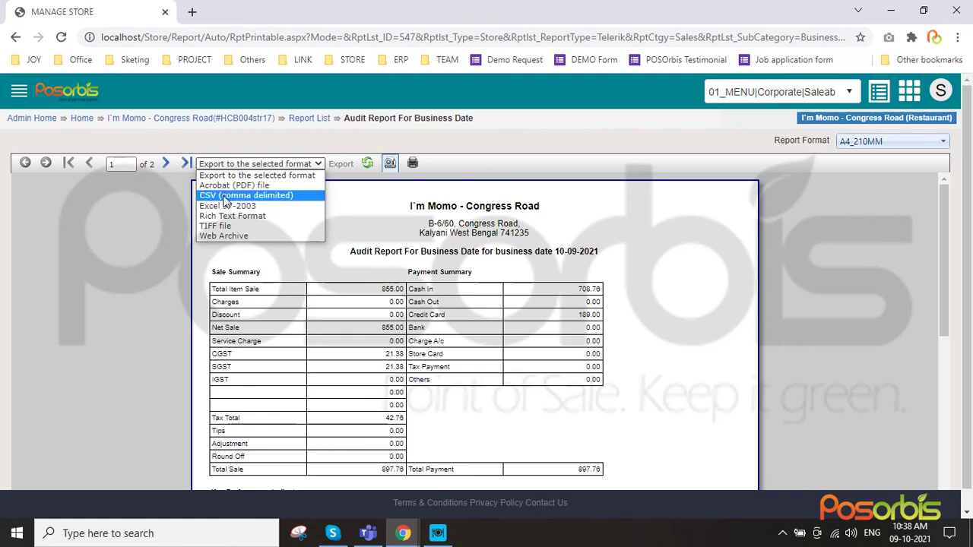
{"action": "left_click", "coordinate": [228, 186]}
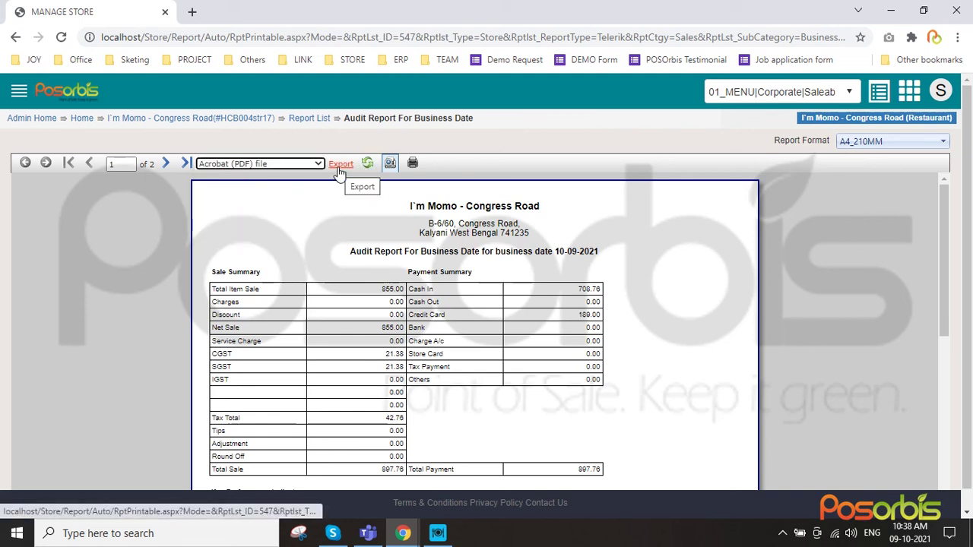
{"action": "left_click", "coordinate": [339, 167]}
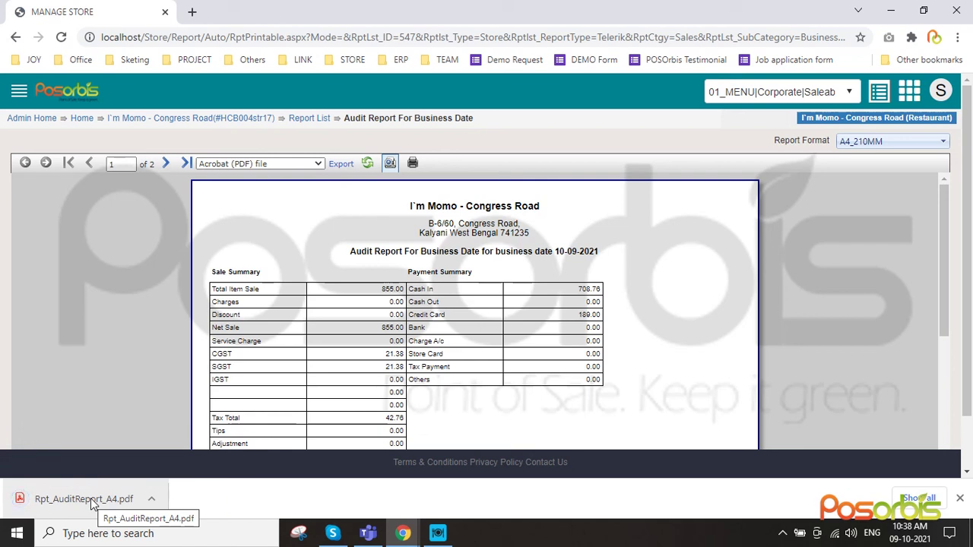
{"action": "left_click", "coordinate": [783, 533]}
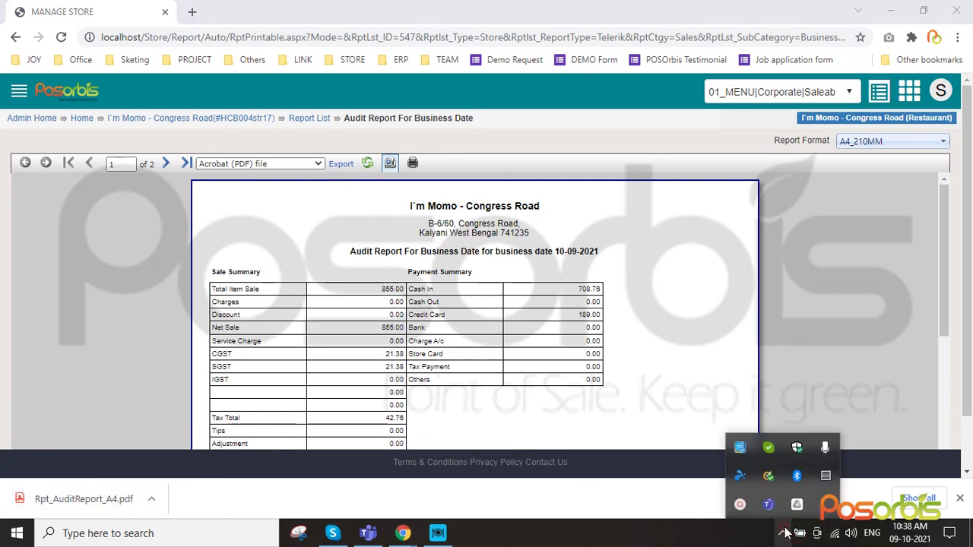
{"action": "left_click", "coordinate": [739, 505]}
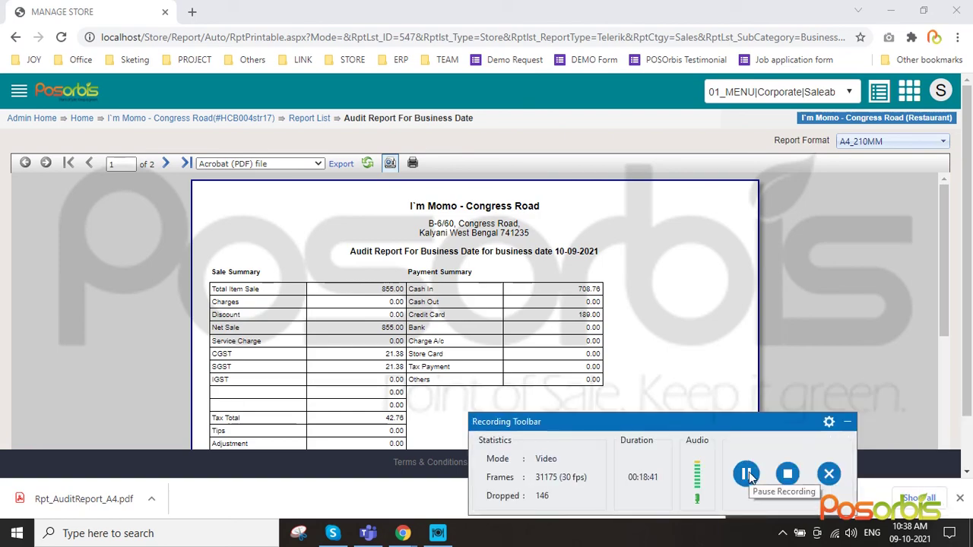